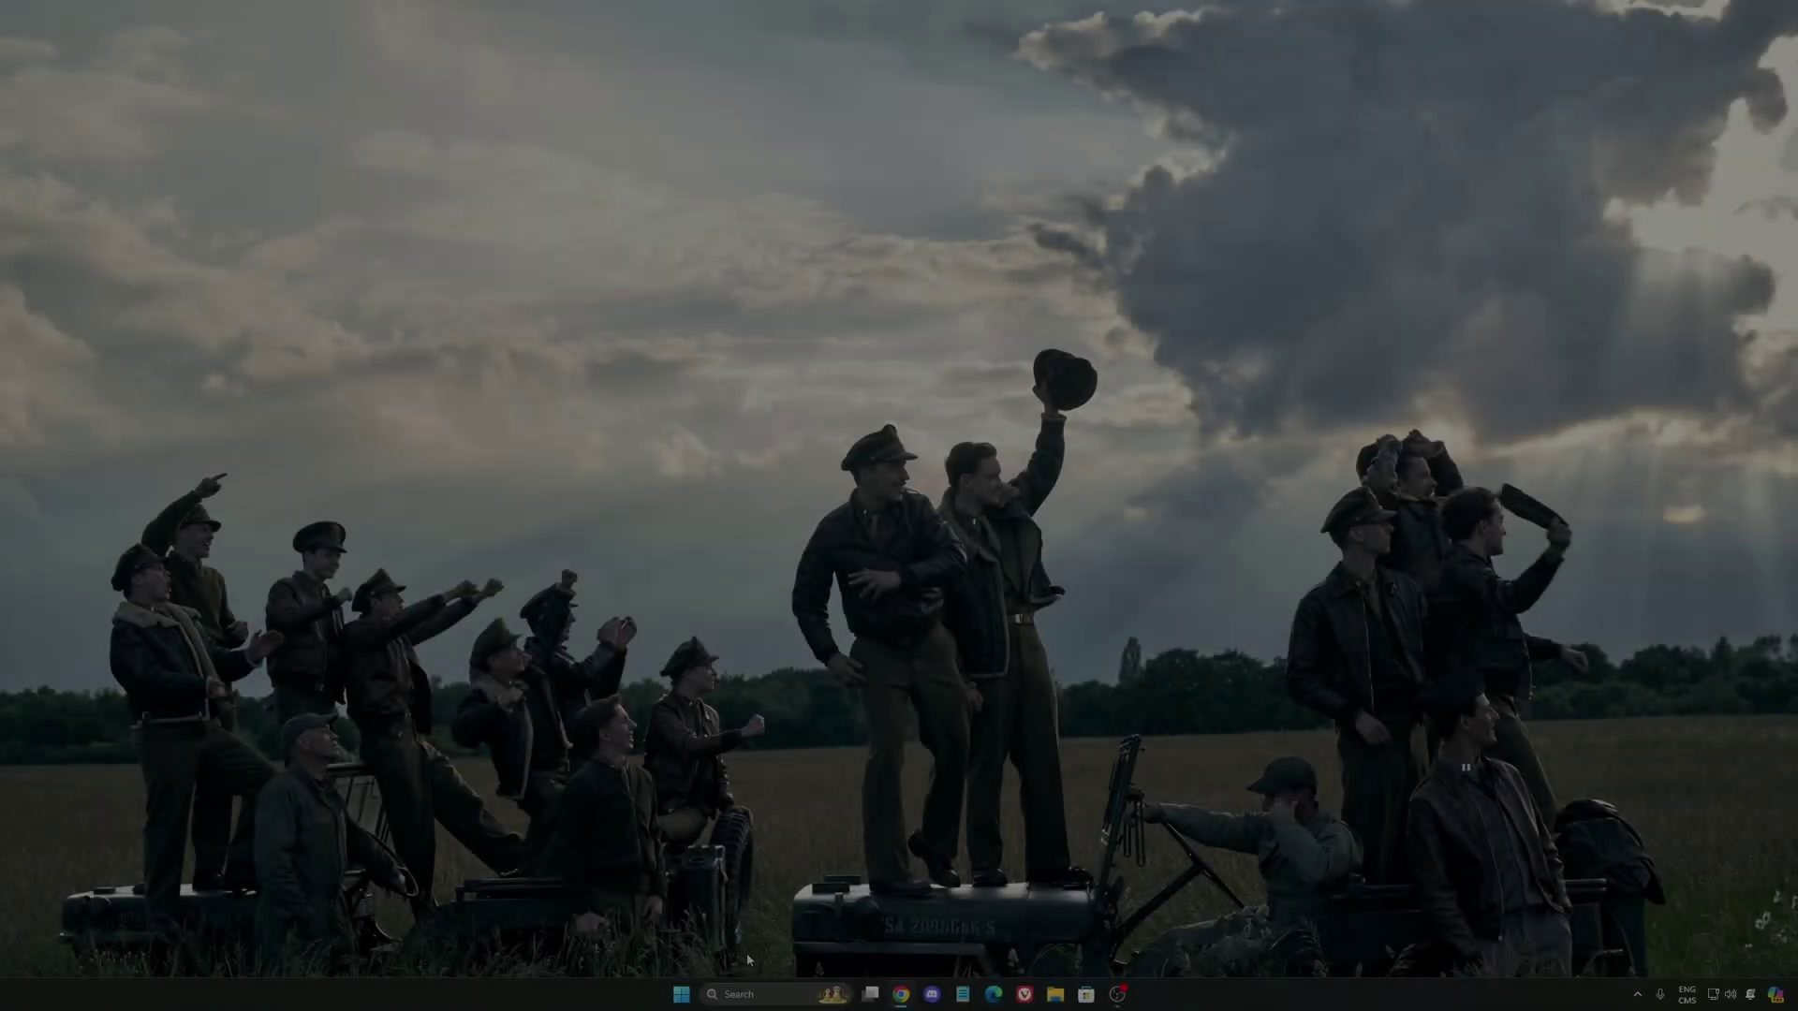
Step: Open Windows Settings and review the gaming Game Bar options and the related default graphics settings
{"action": "left_click", "coordinate": [748, 995]}
{"action": "type", "text": "seti"}
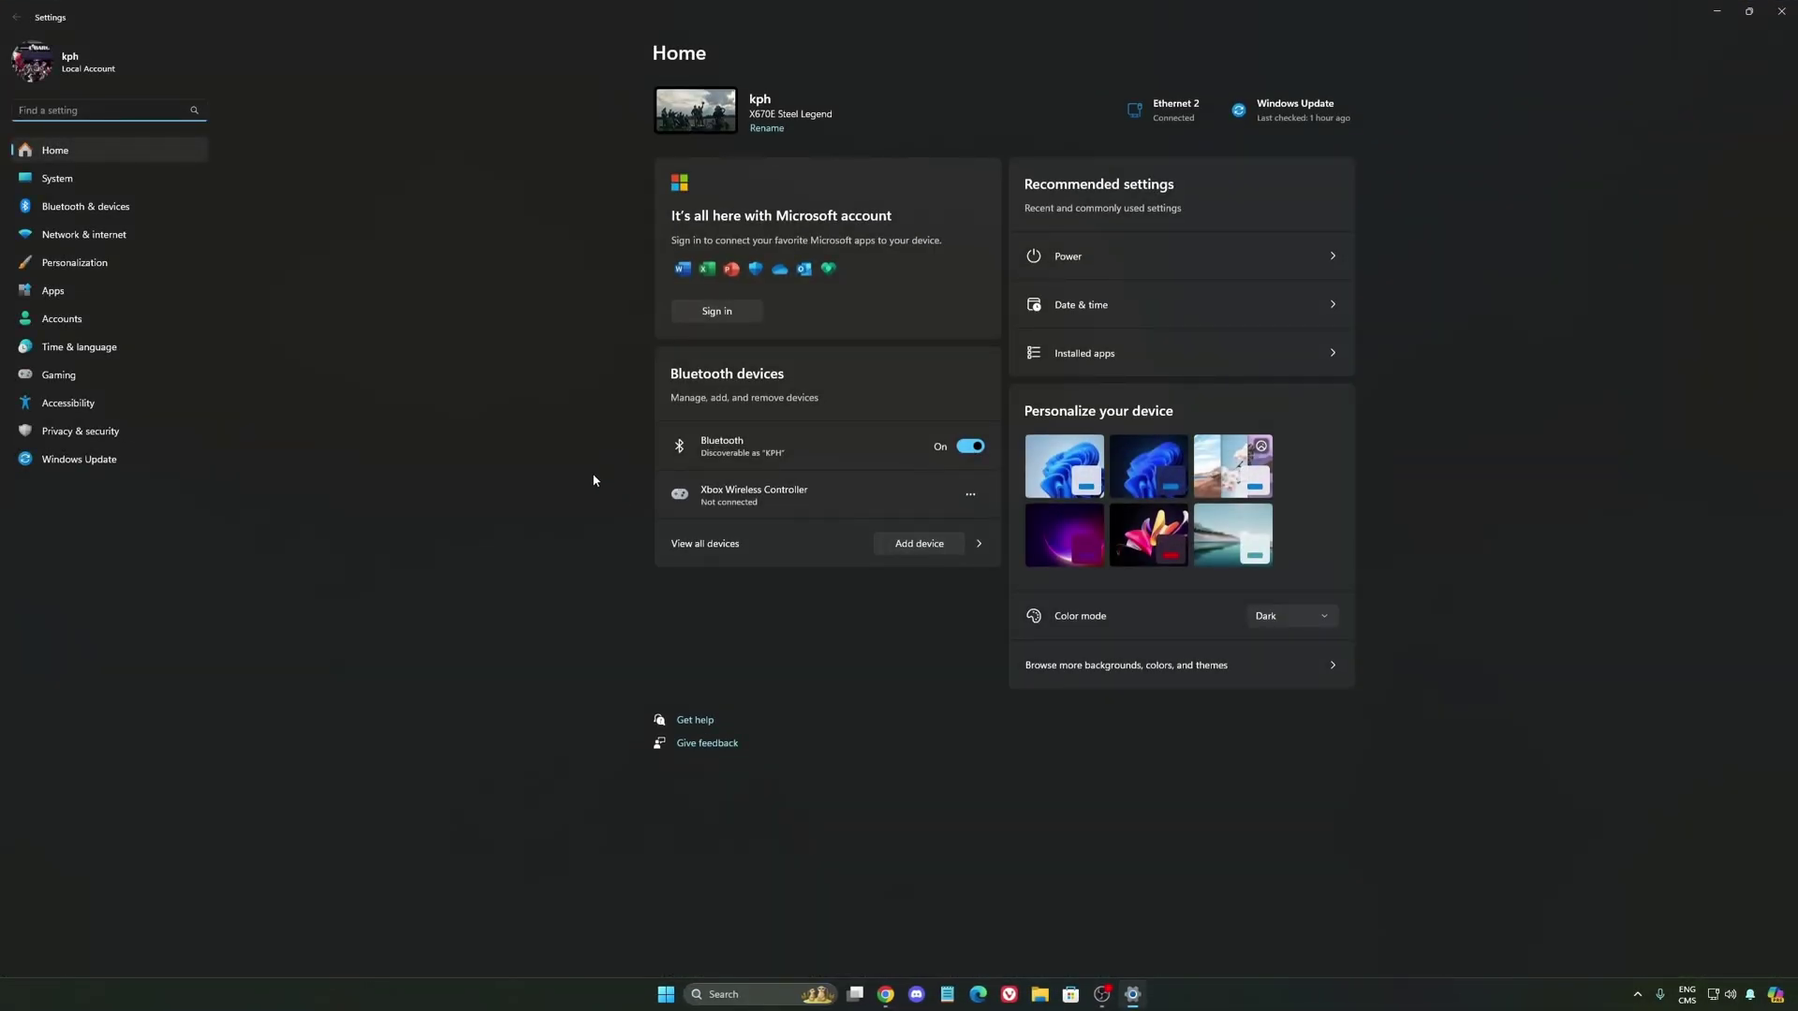
{"action": "left_click", "coordinate": [45, 375]}
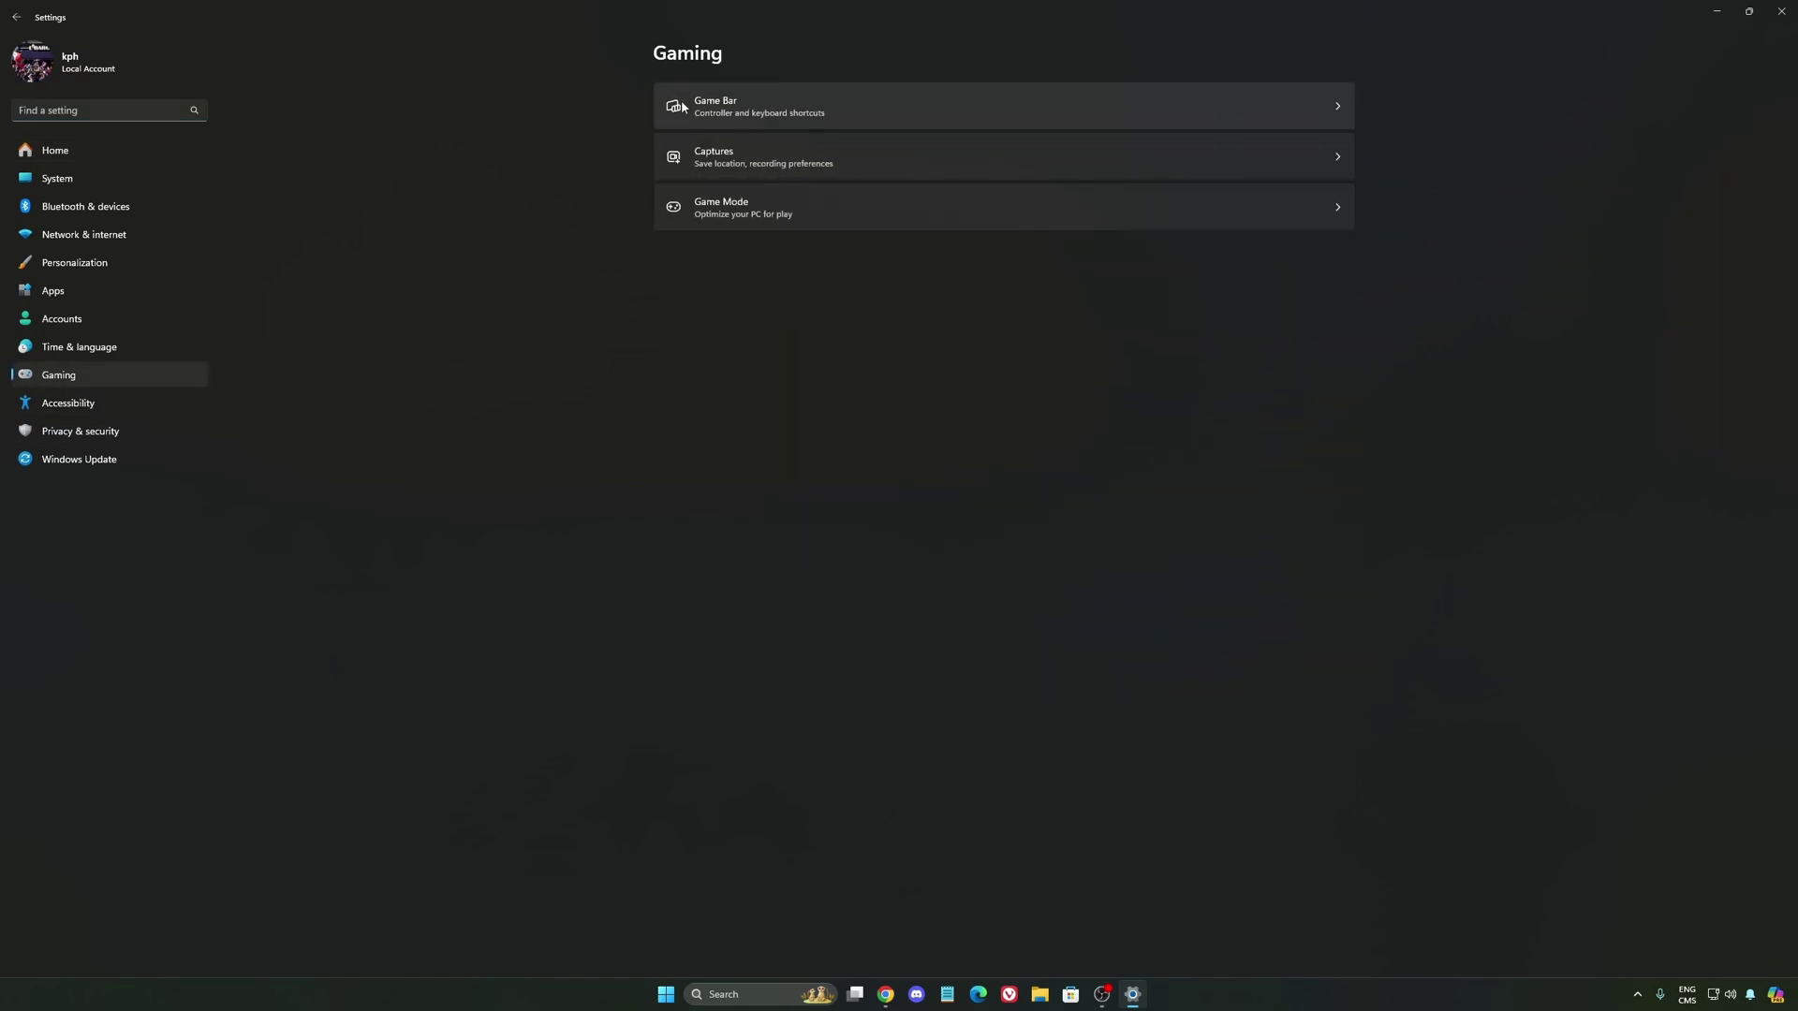
{"action": "left_click", "coordinate": [680, 109]}
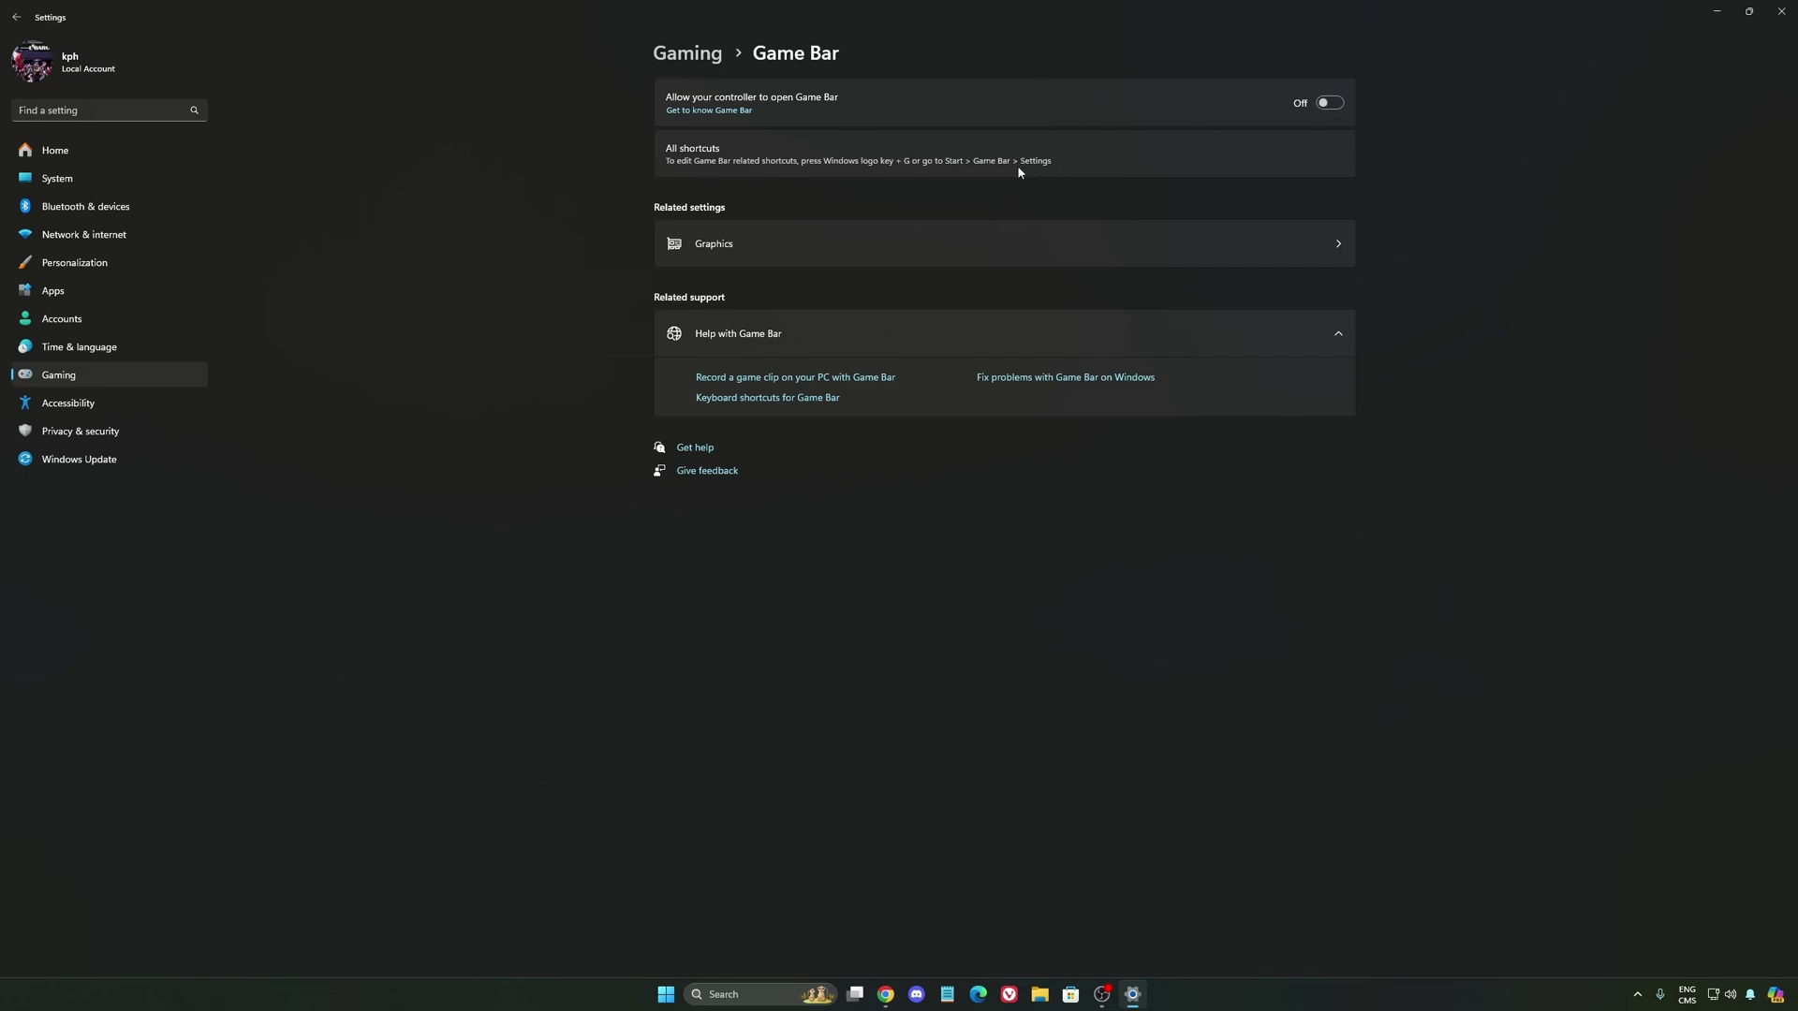
{"action": "left_click", "coordinate": [841, 250]}
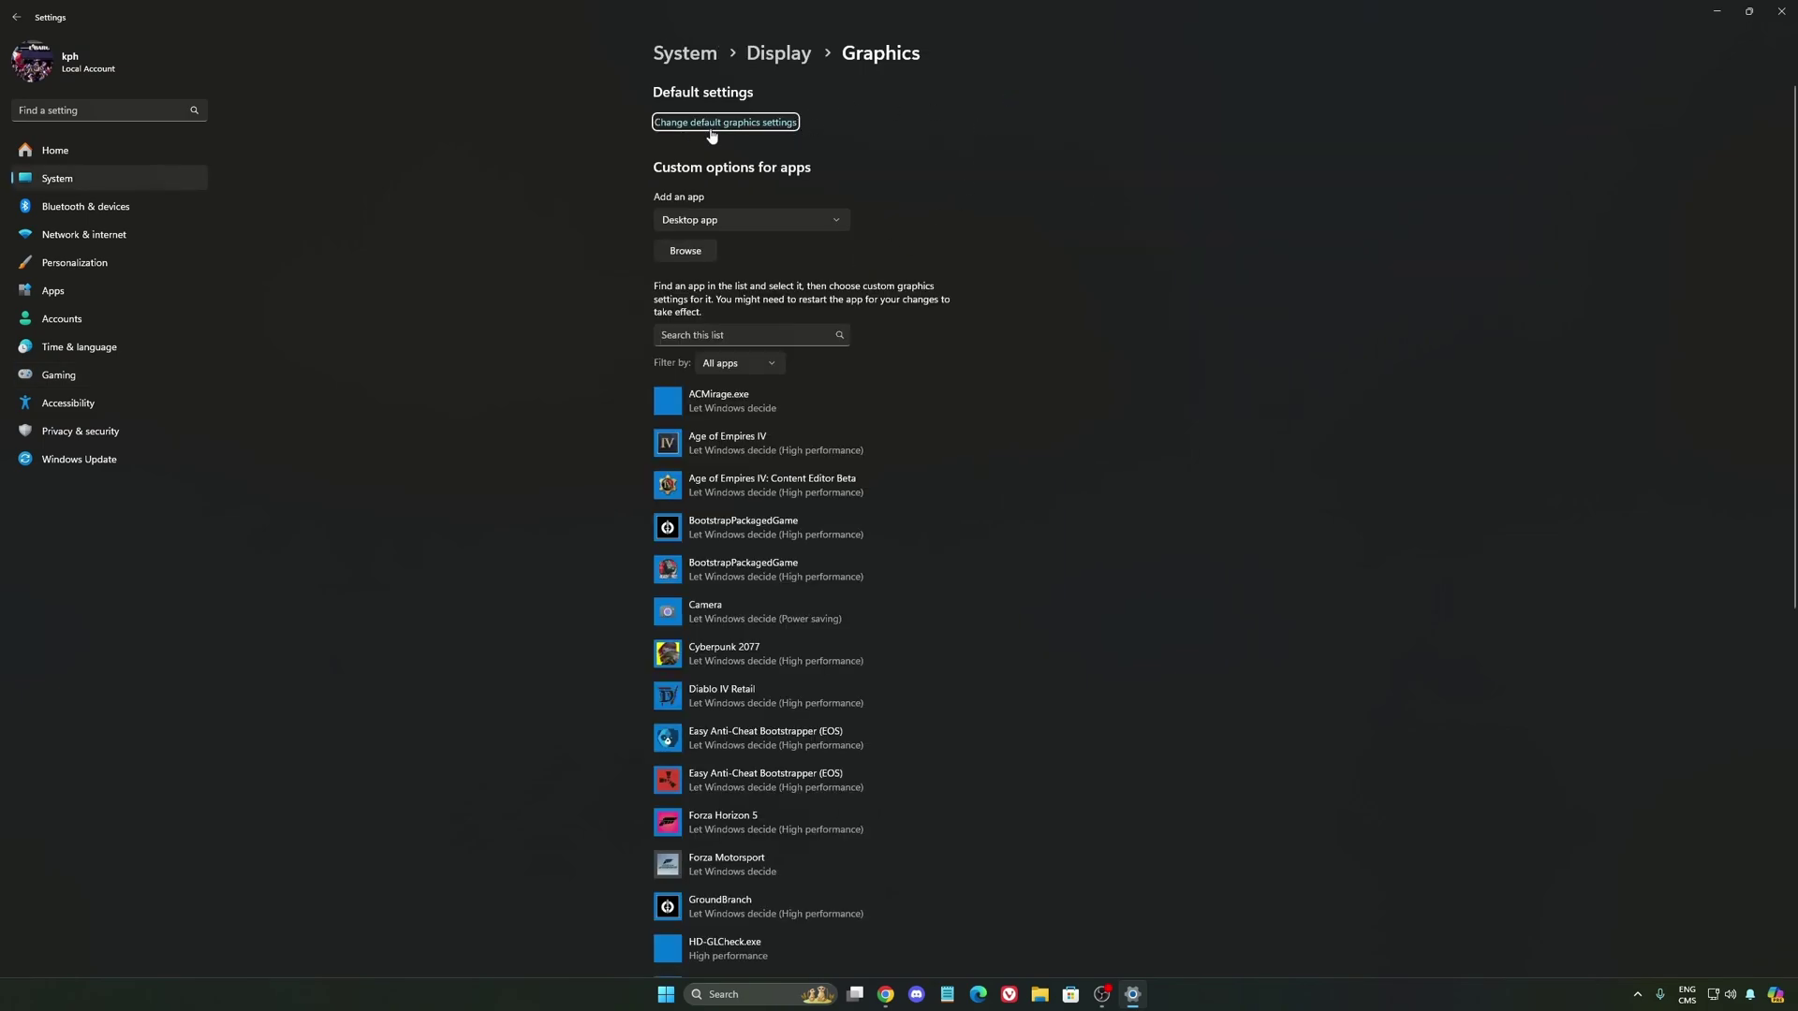
{"action": "left_click", "coordinate": [715, 125]}
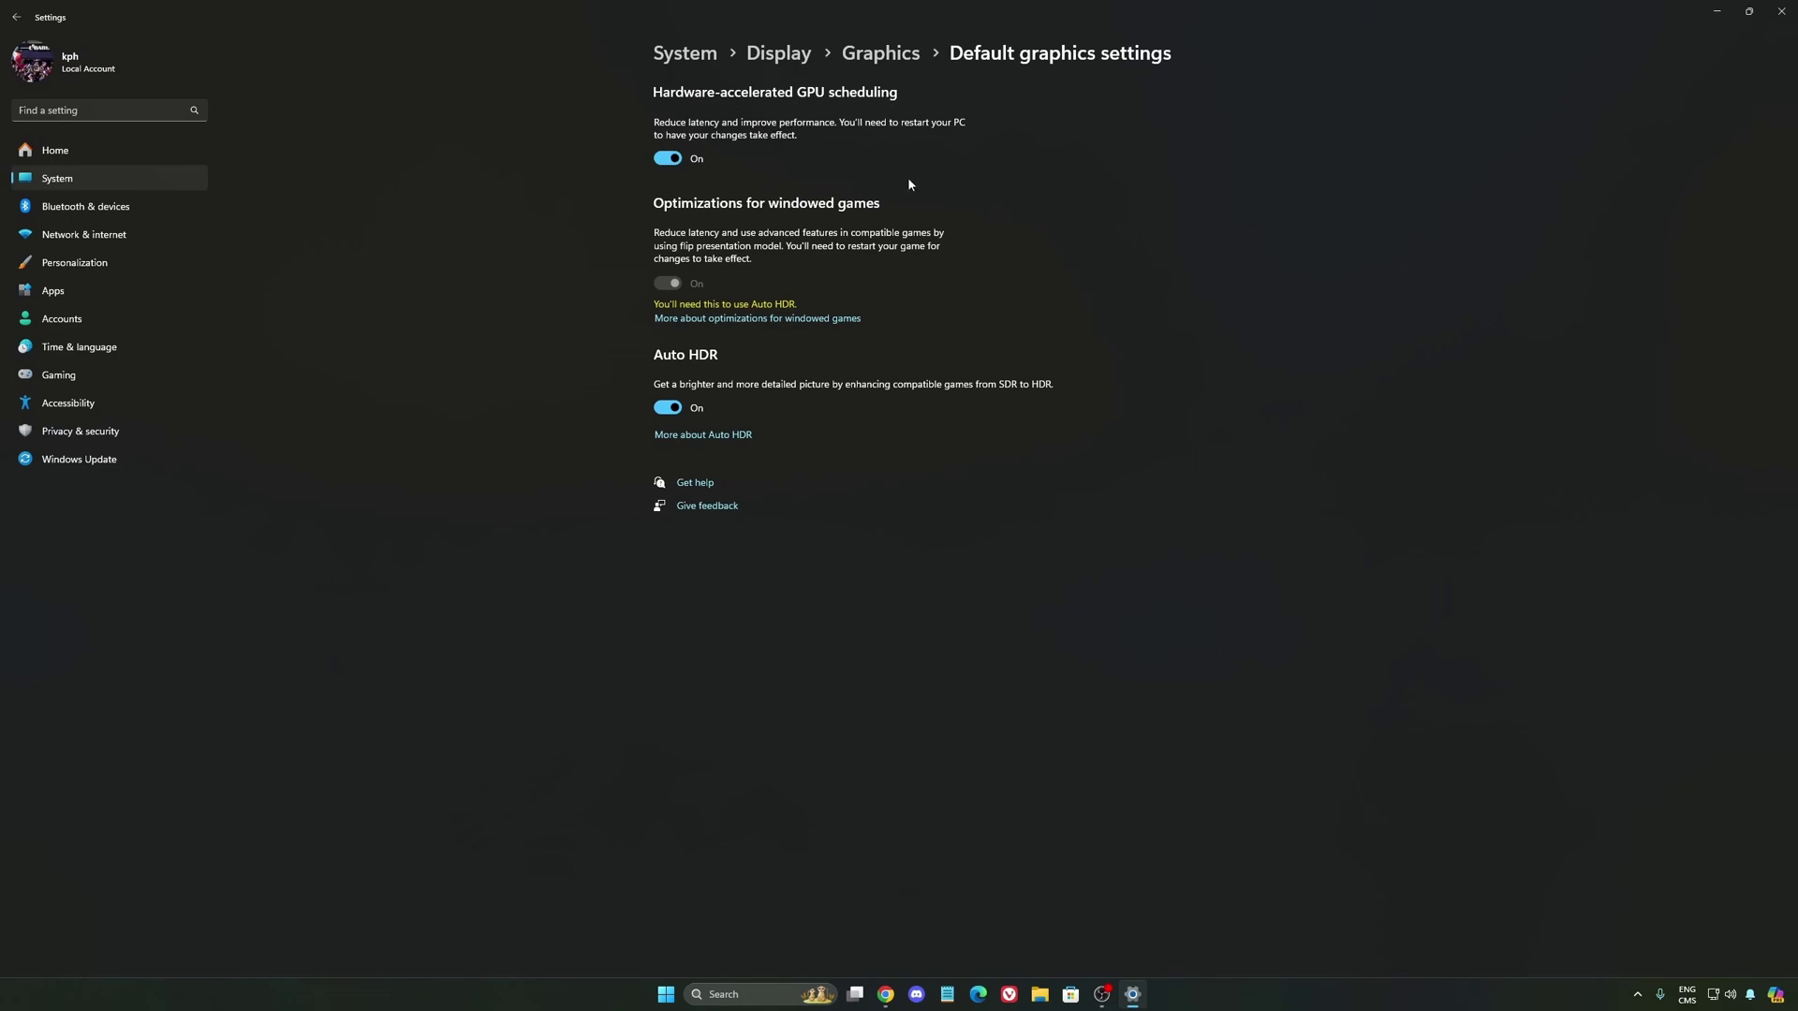
Step: Review the recording preferences under gaming Captures and the Game Mode setting
{"action": "left_click", "coordinate": [91, 375]}
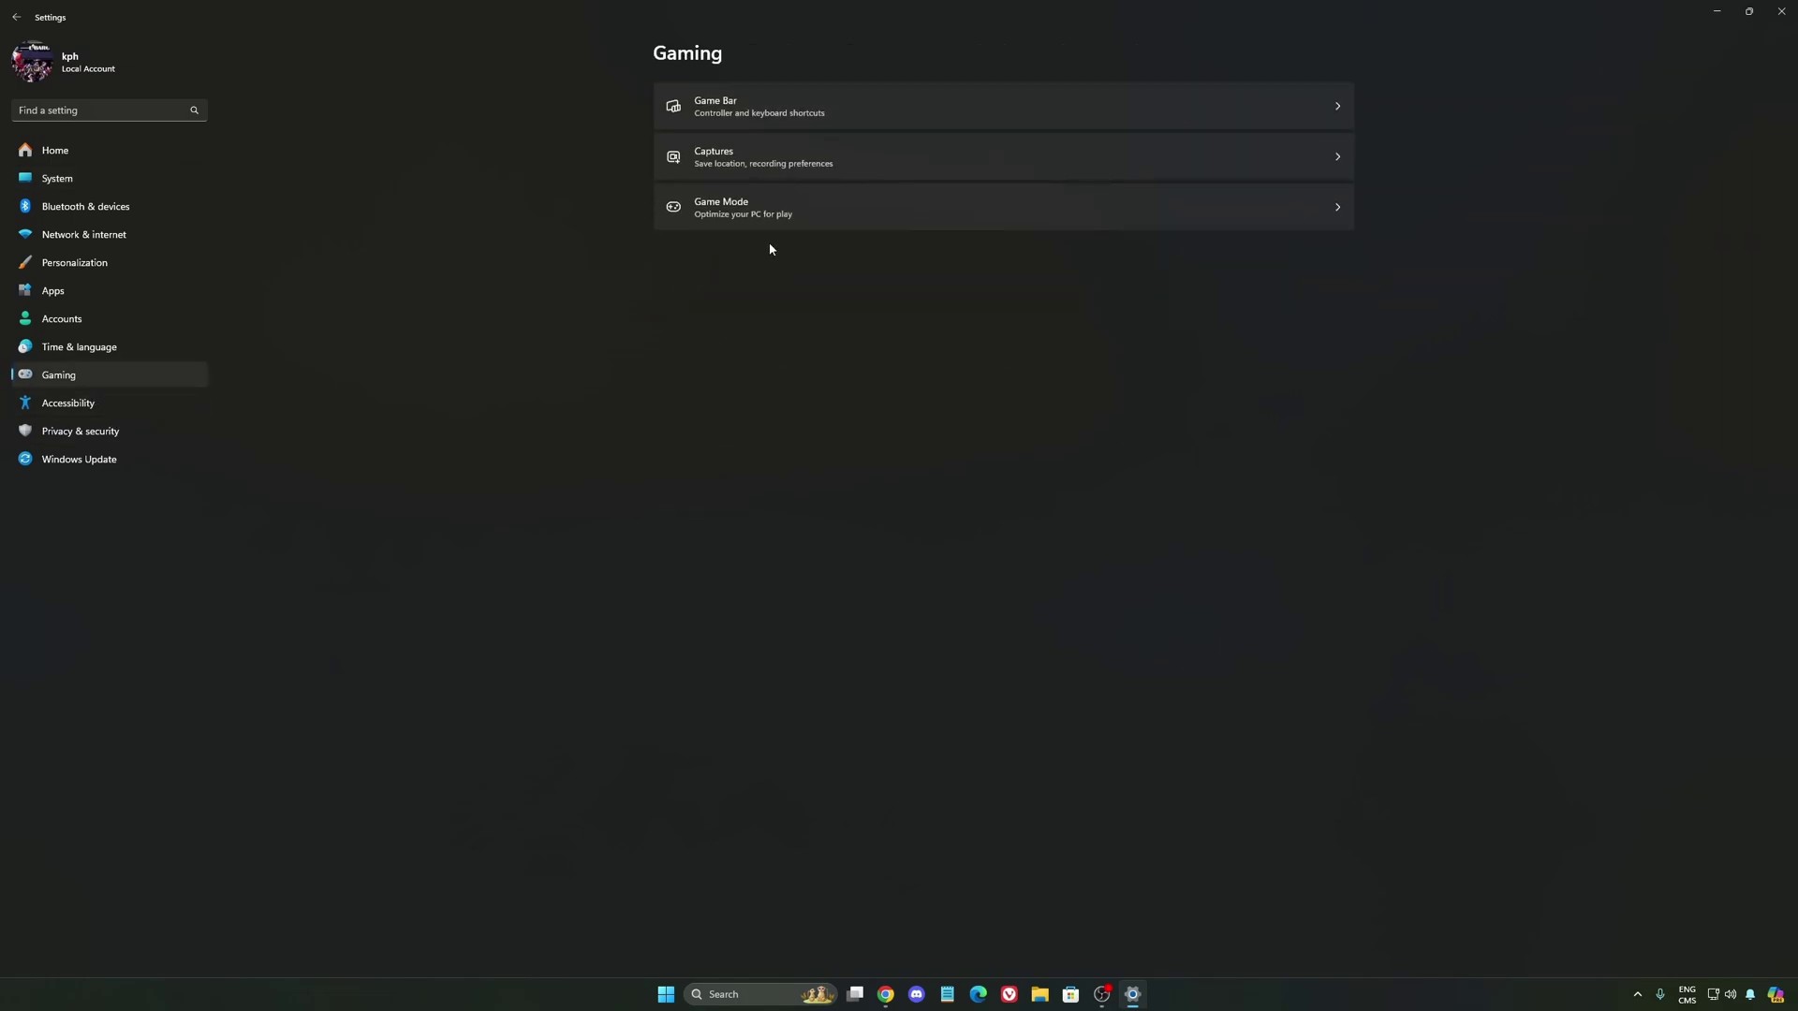
{"action": "left_click", "coordinate": [897, 165]}
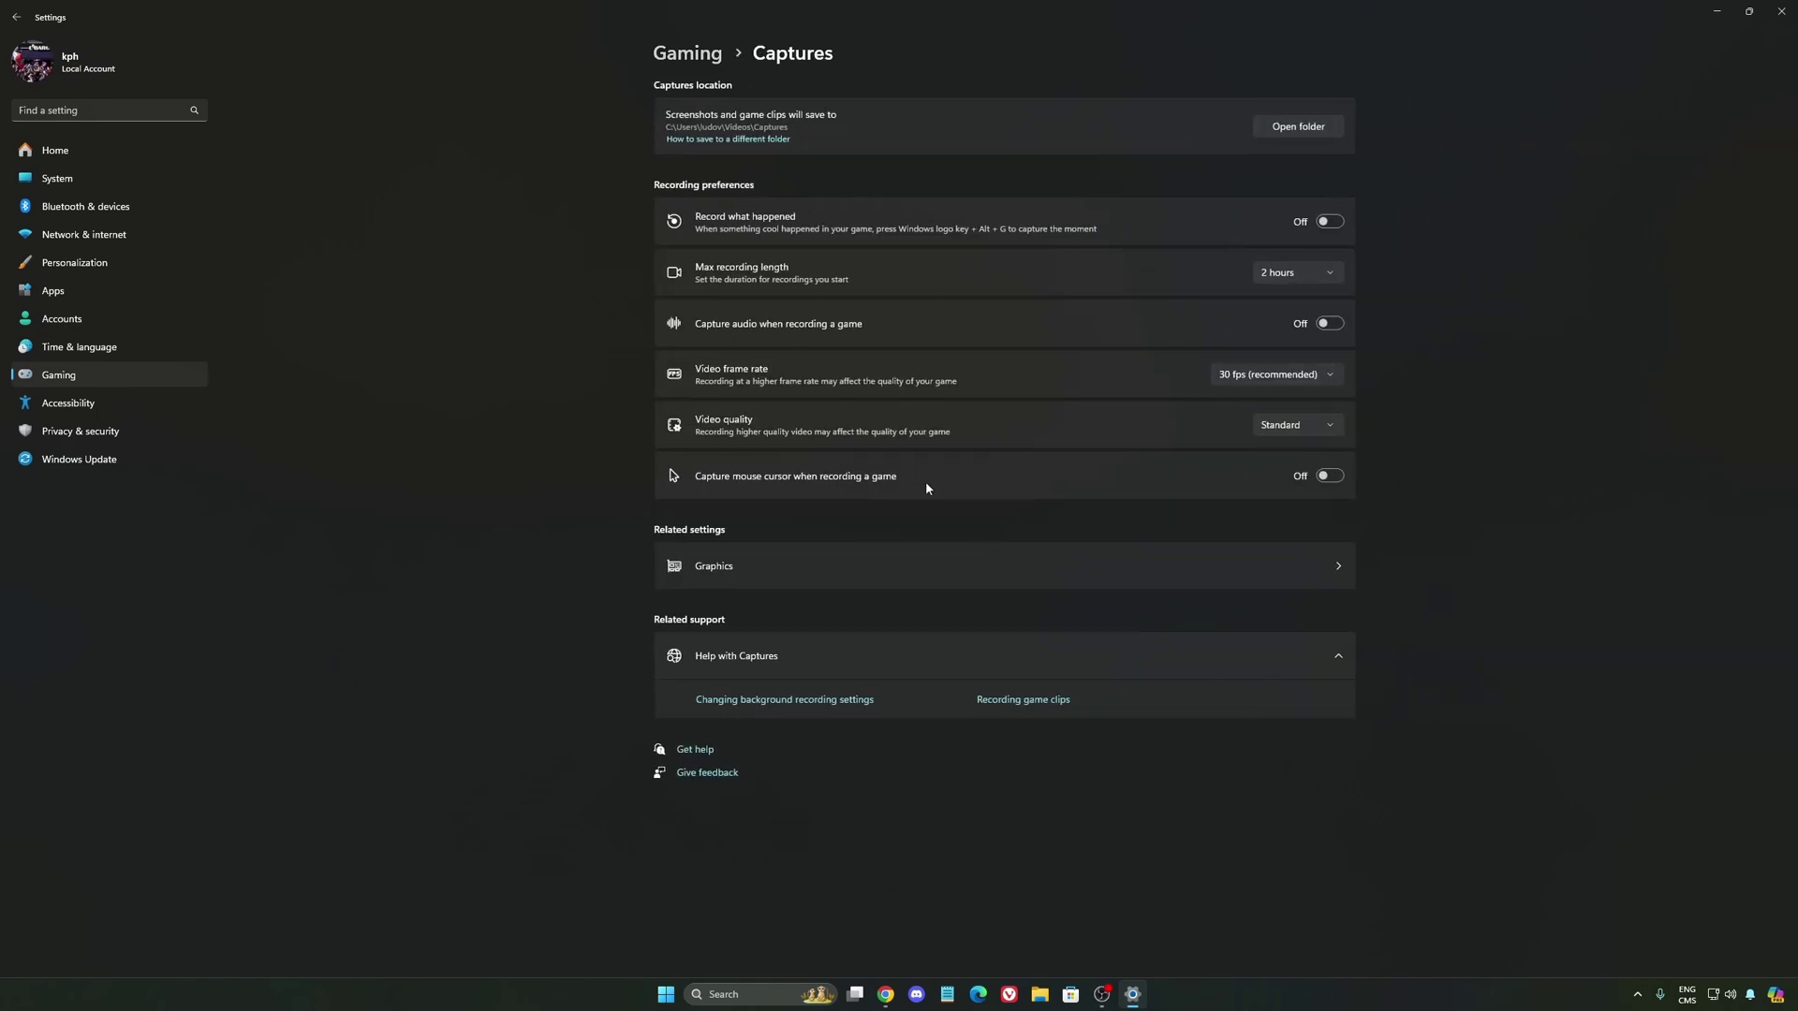
{"action": "left_click", "coordinate": [169, 376]}
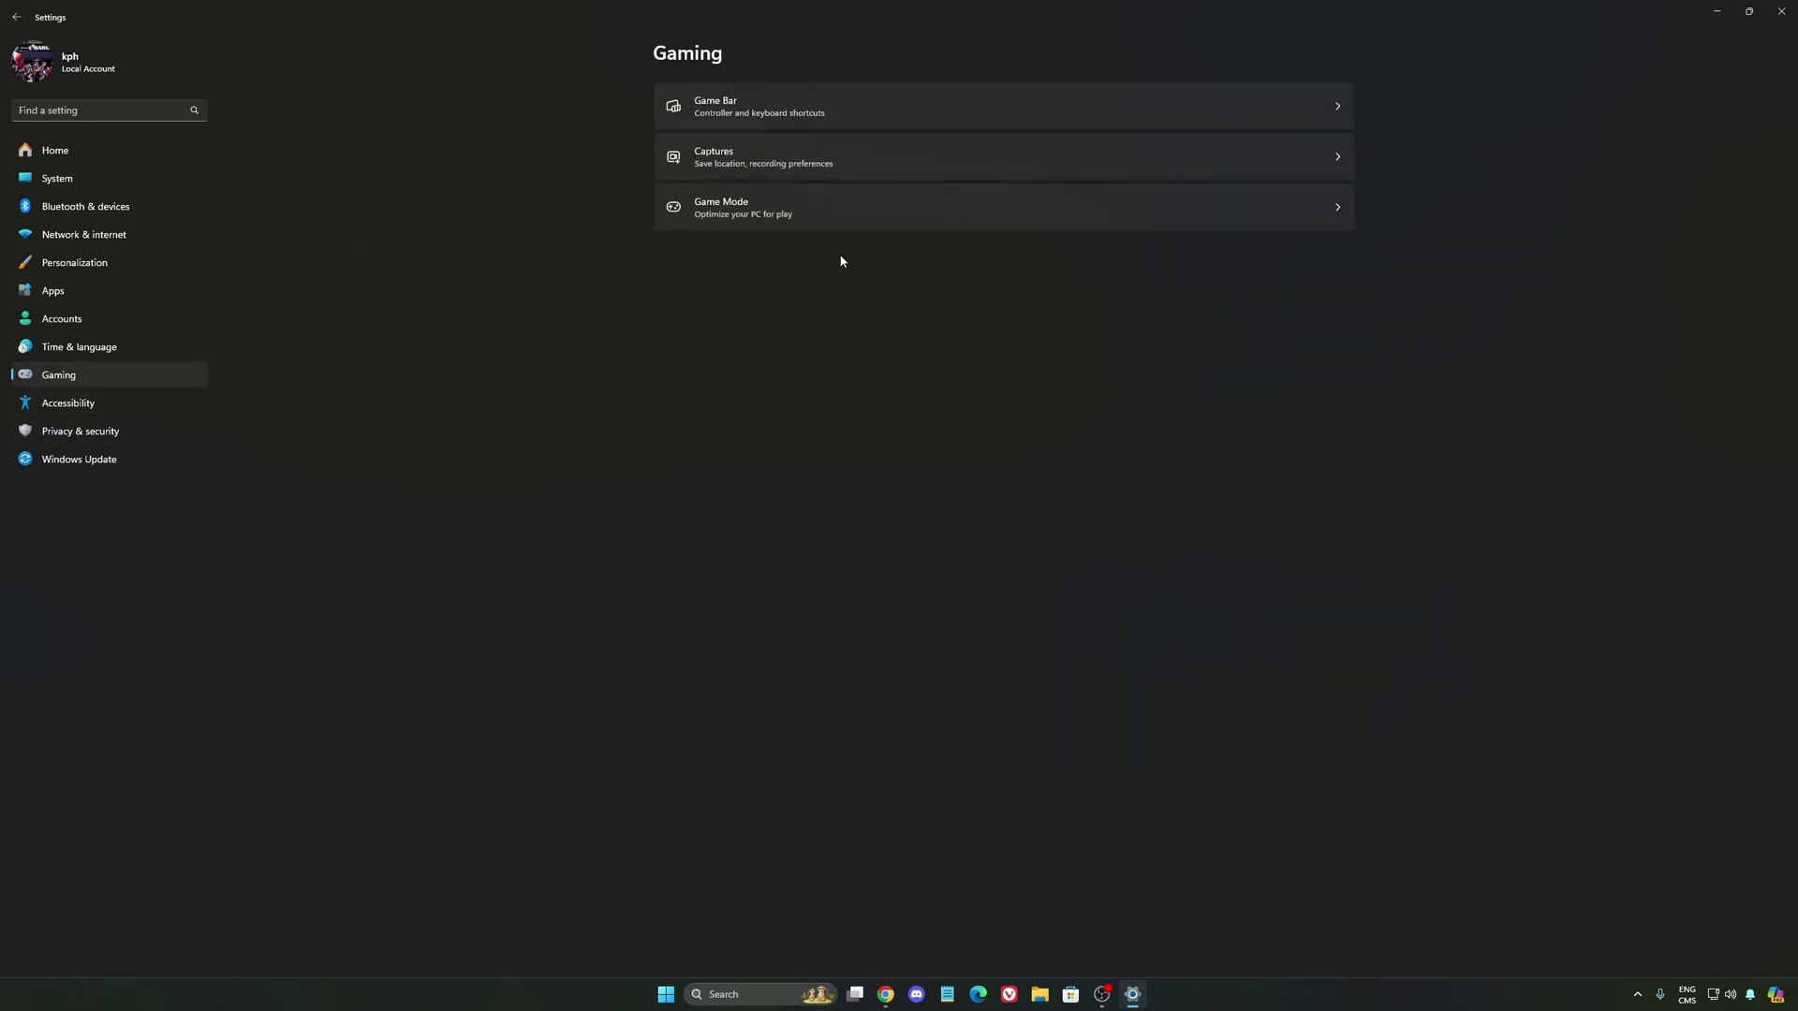
{"action": "left_click", "coordinate": [829, 208]}
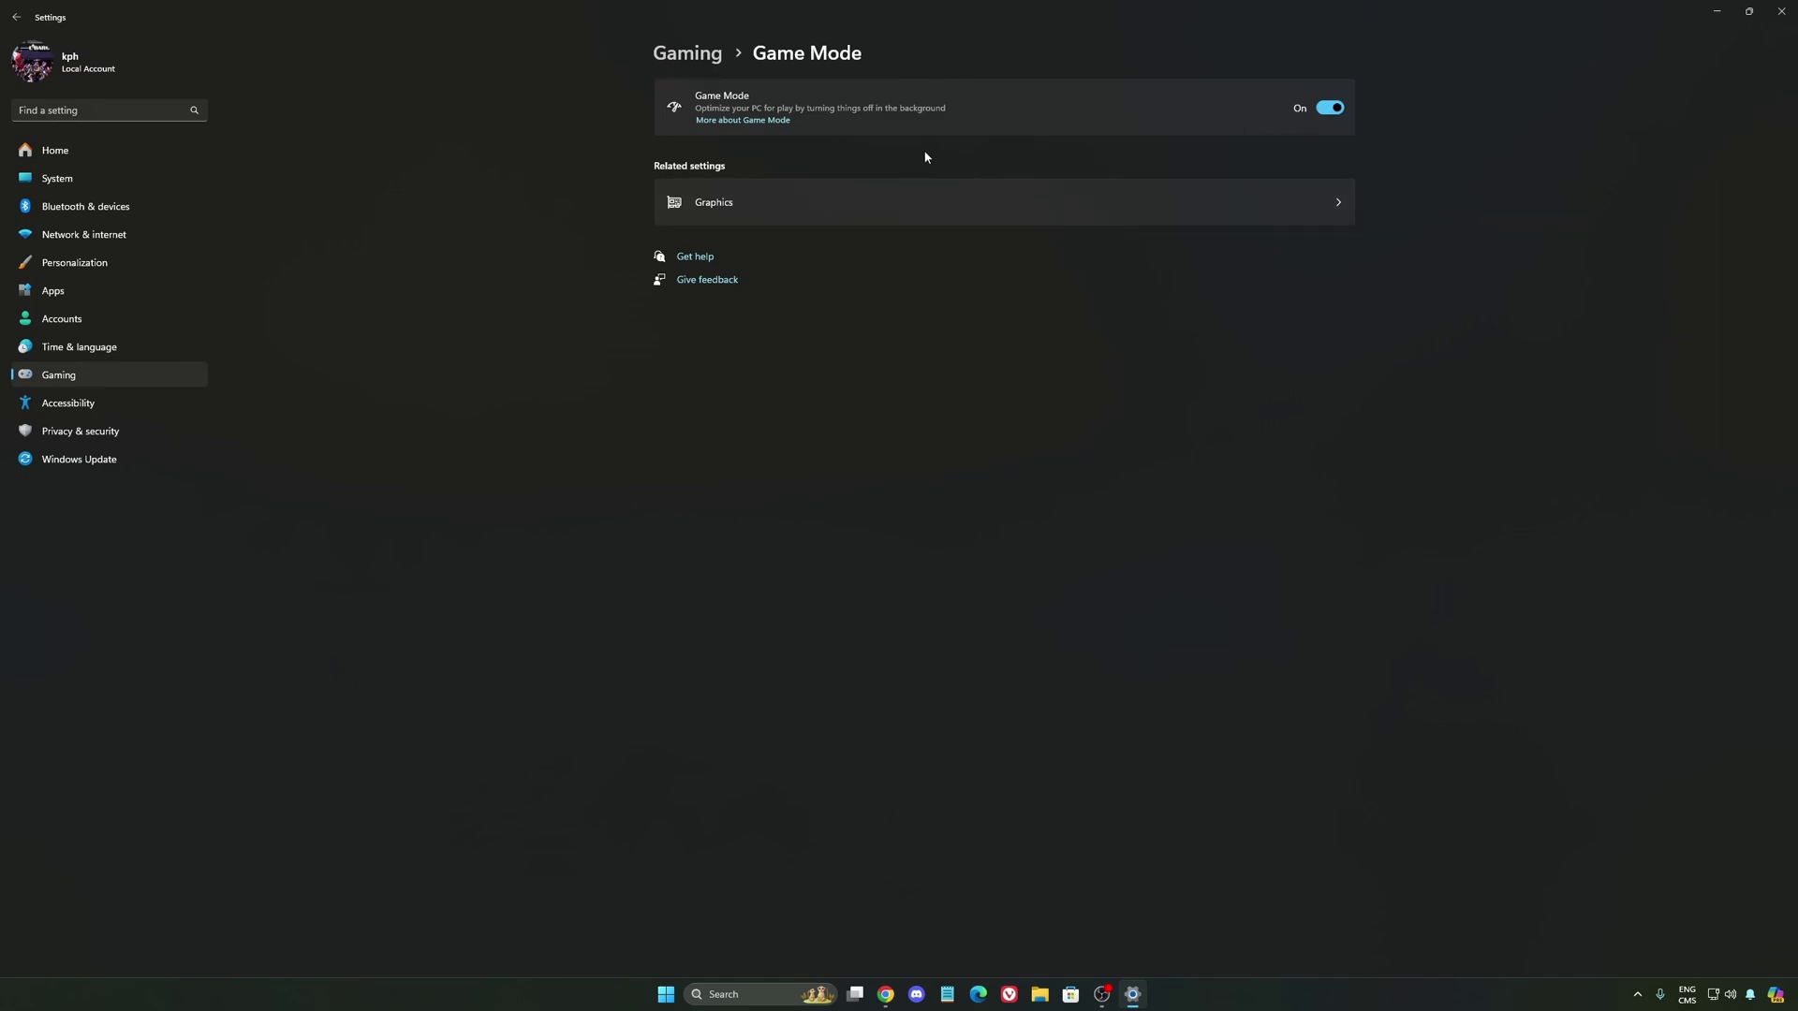
Step: Choose Balanced as the power mode in the system power settings
{"action": "left_click", "coordinate": [81, 178]}
{"action": "left_click", "coordinate": [862, 398]}
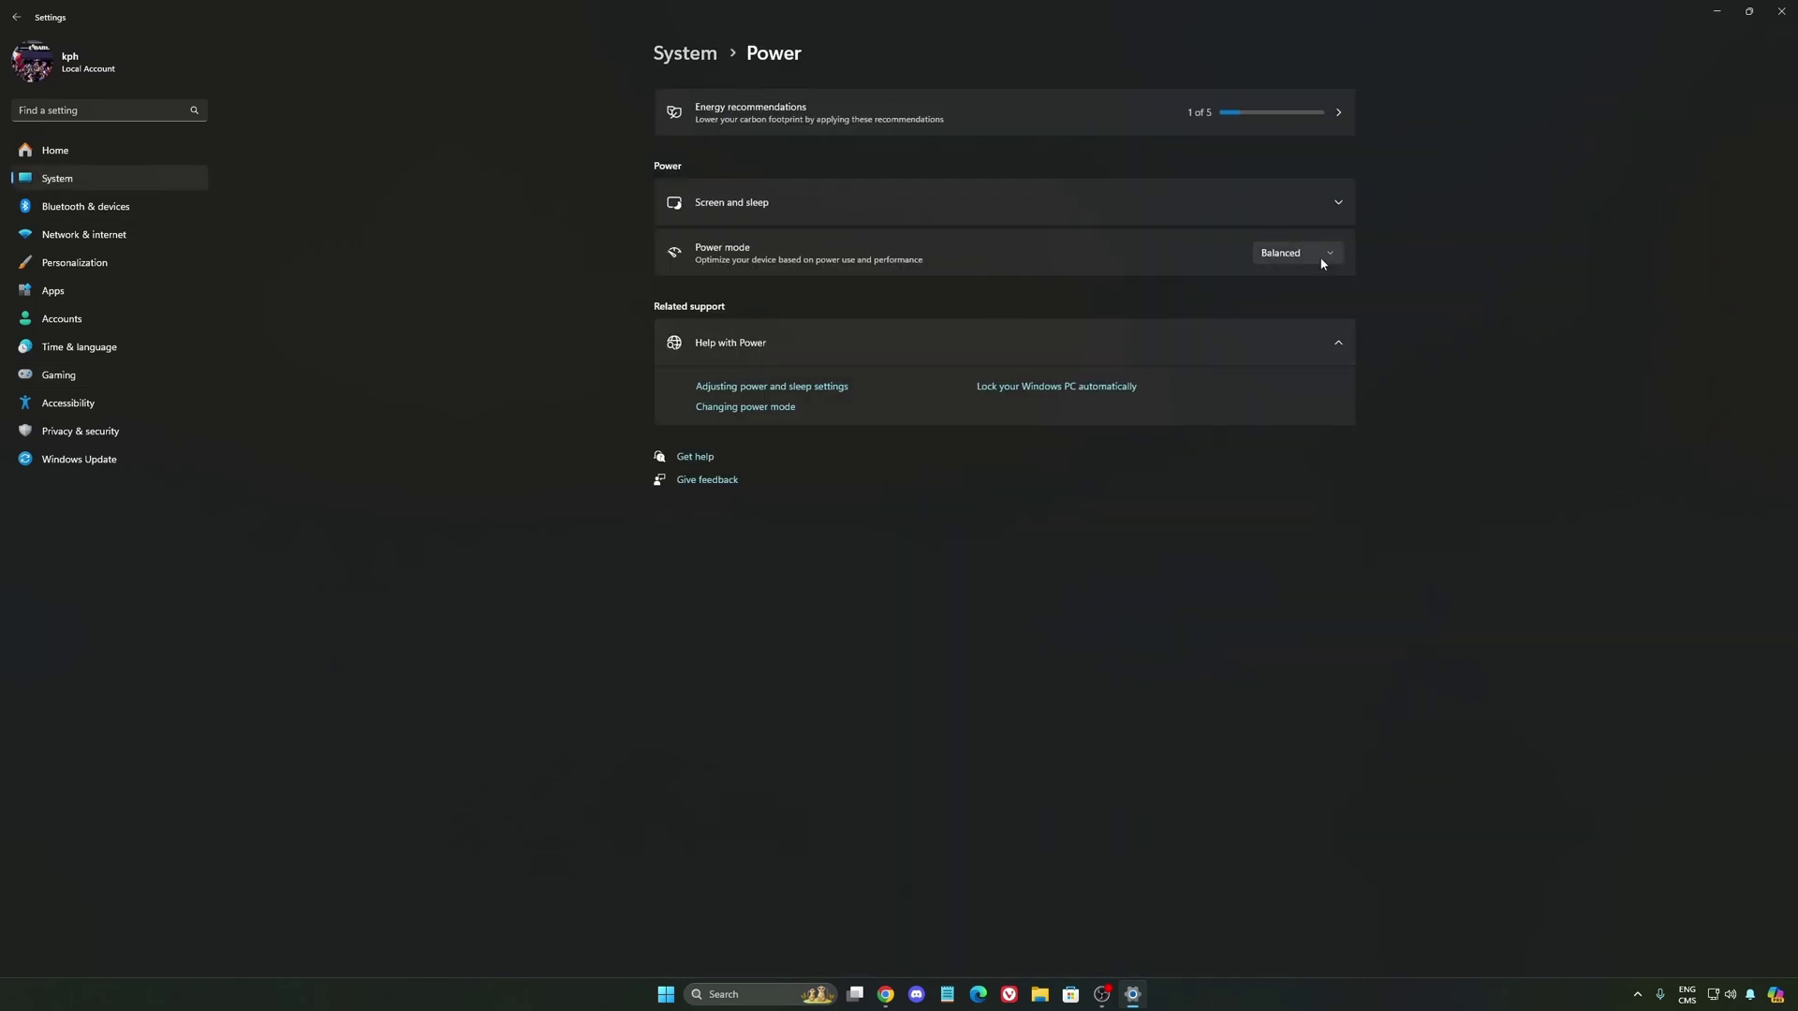
{"action": "left_click", "coordinate": [1322, 263]}
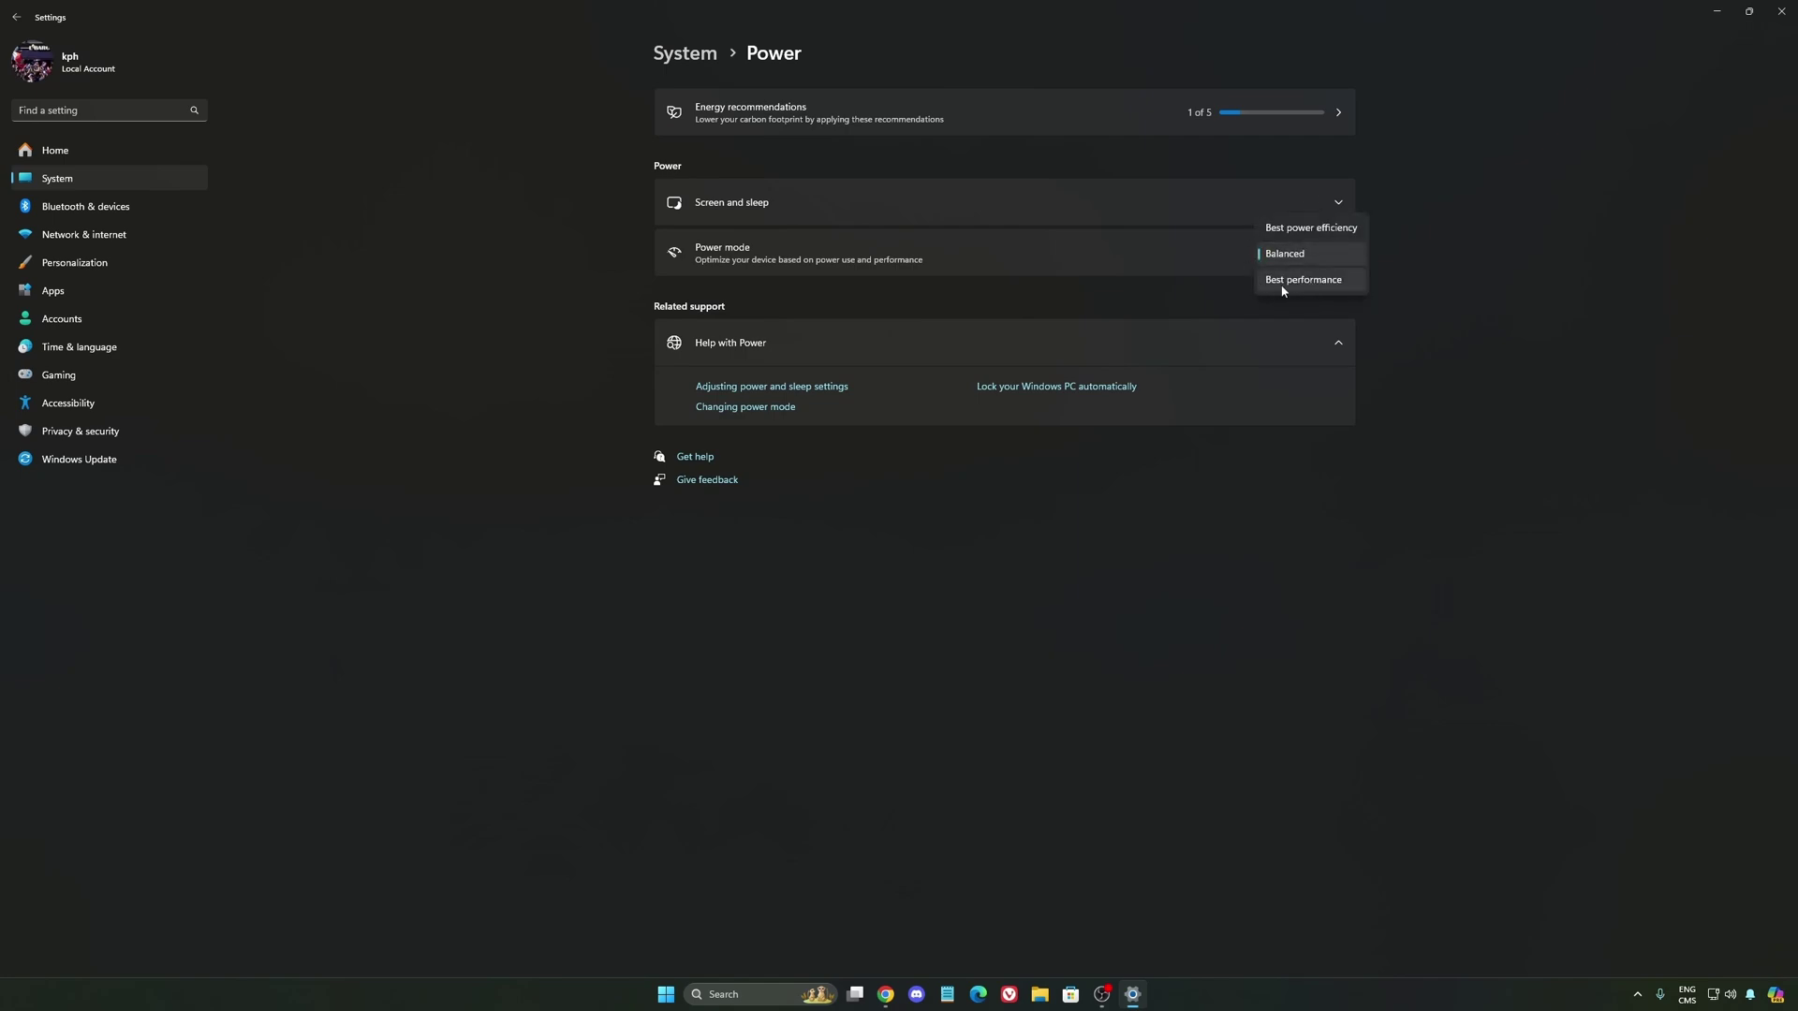
{"action": "left_click", "coordinate": [1273, 253]}
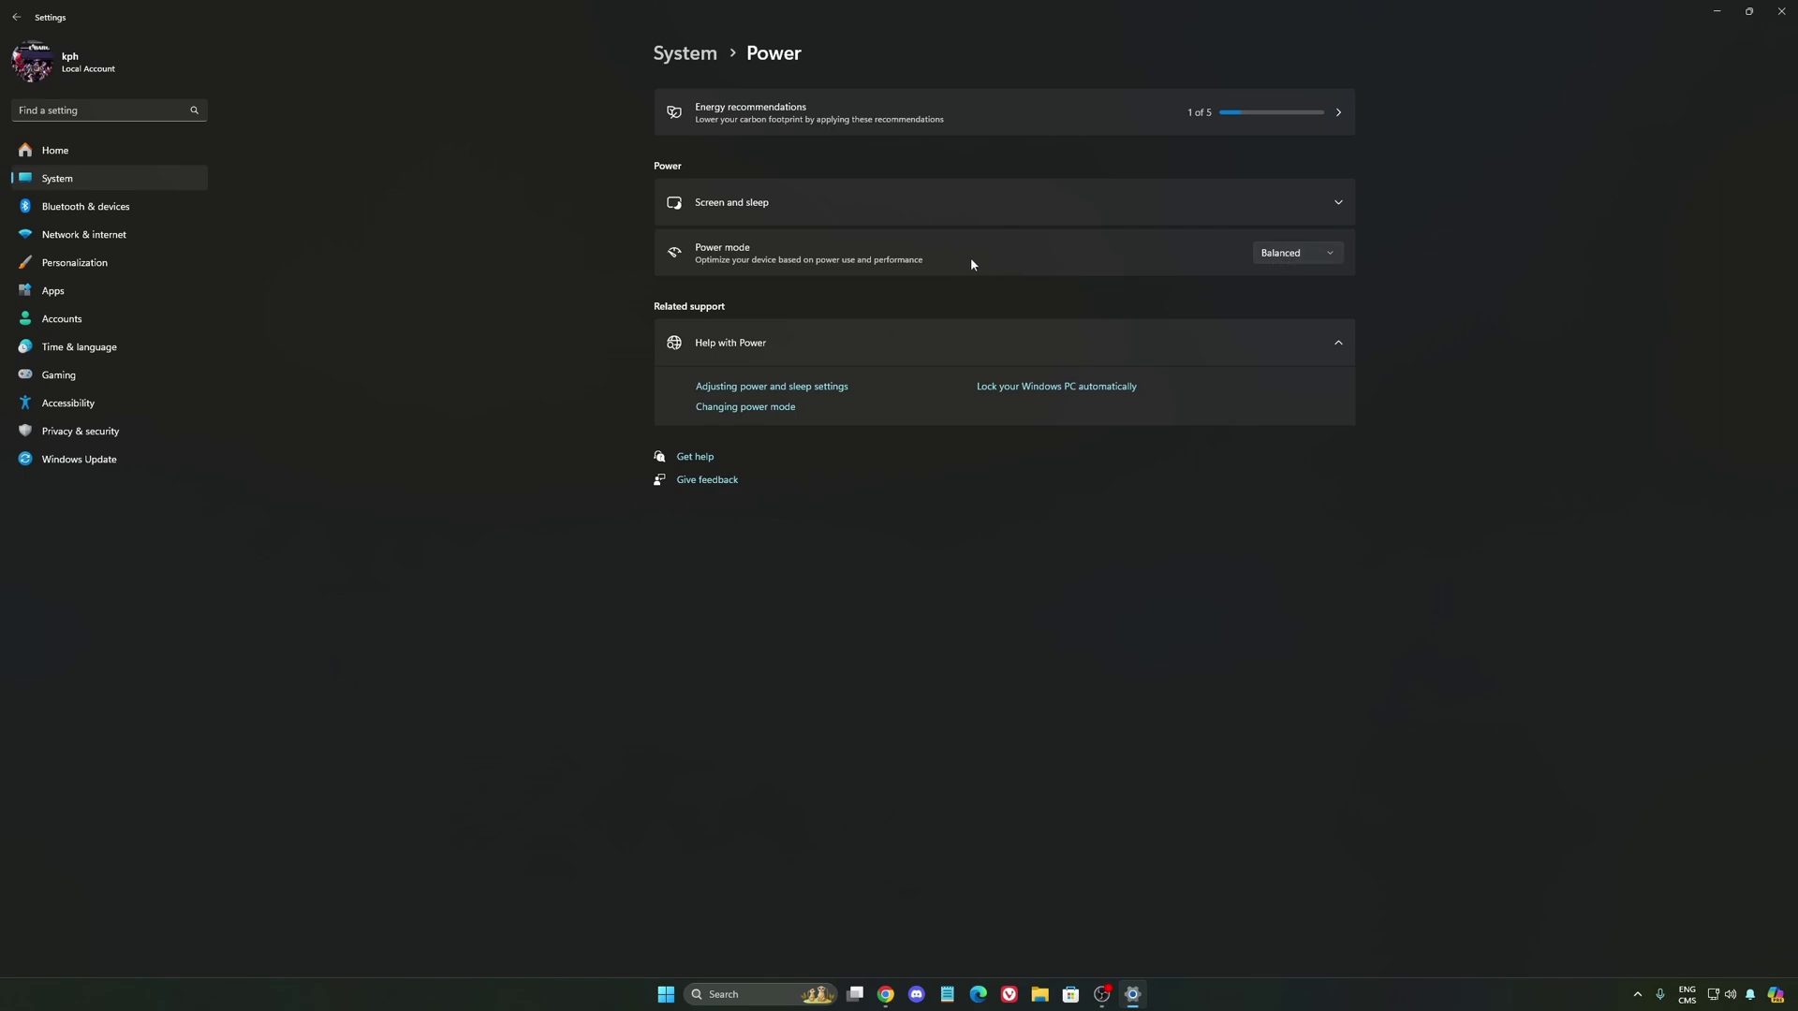
{"action": "left_click", "coordinate": [1335, 255]}
{"action": "left_click", "coordinate": [1470, 291]}
Step: Review the Windows Update page and close Settings
{"action": "left_click", "coordinate": [100, 152]}
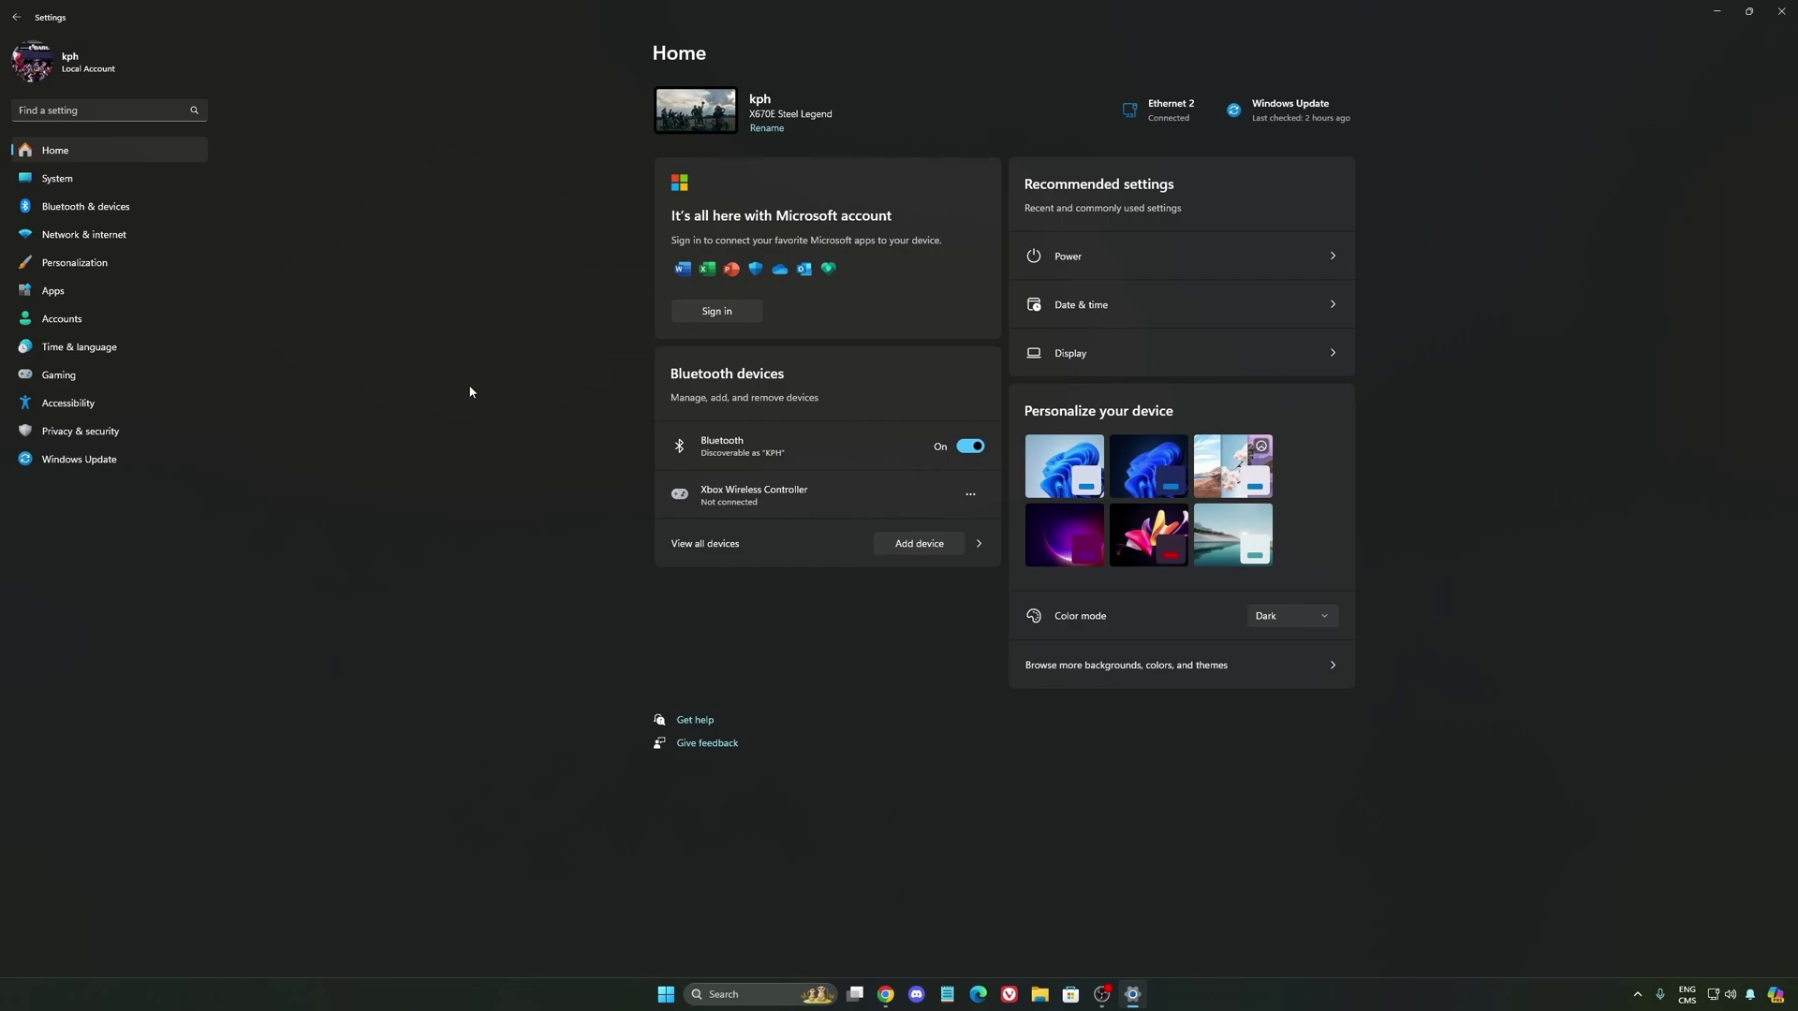
{"action": "left_click", "coordinate": [195, 464]}
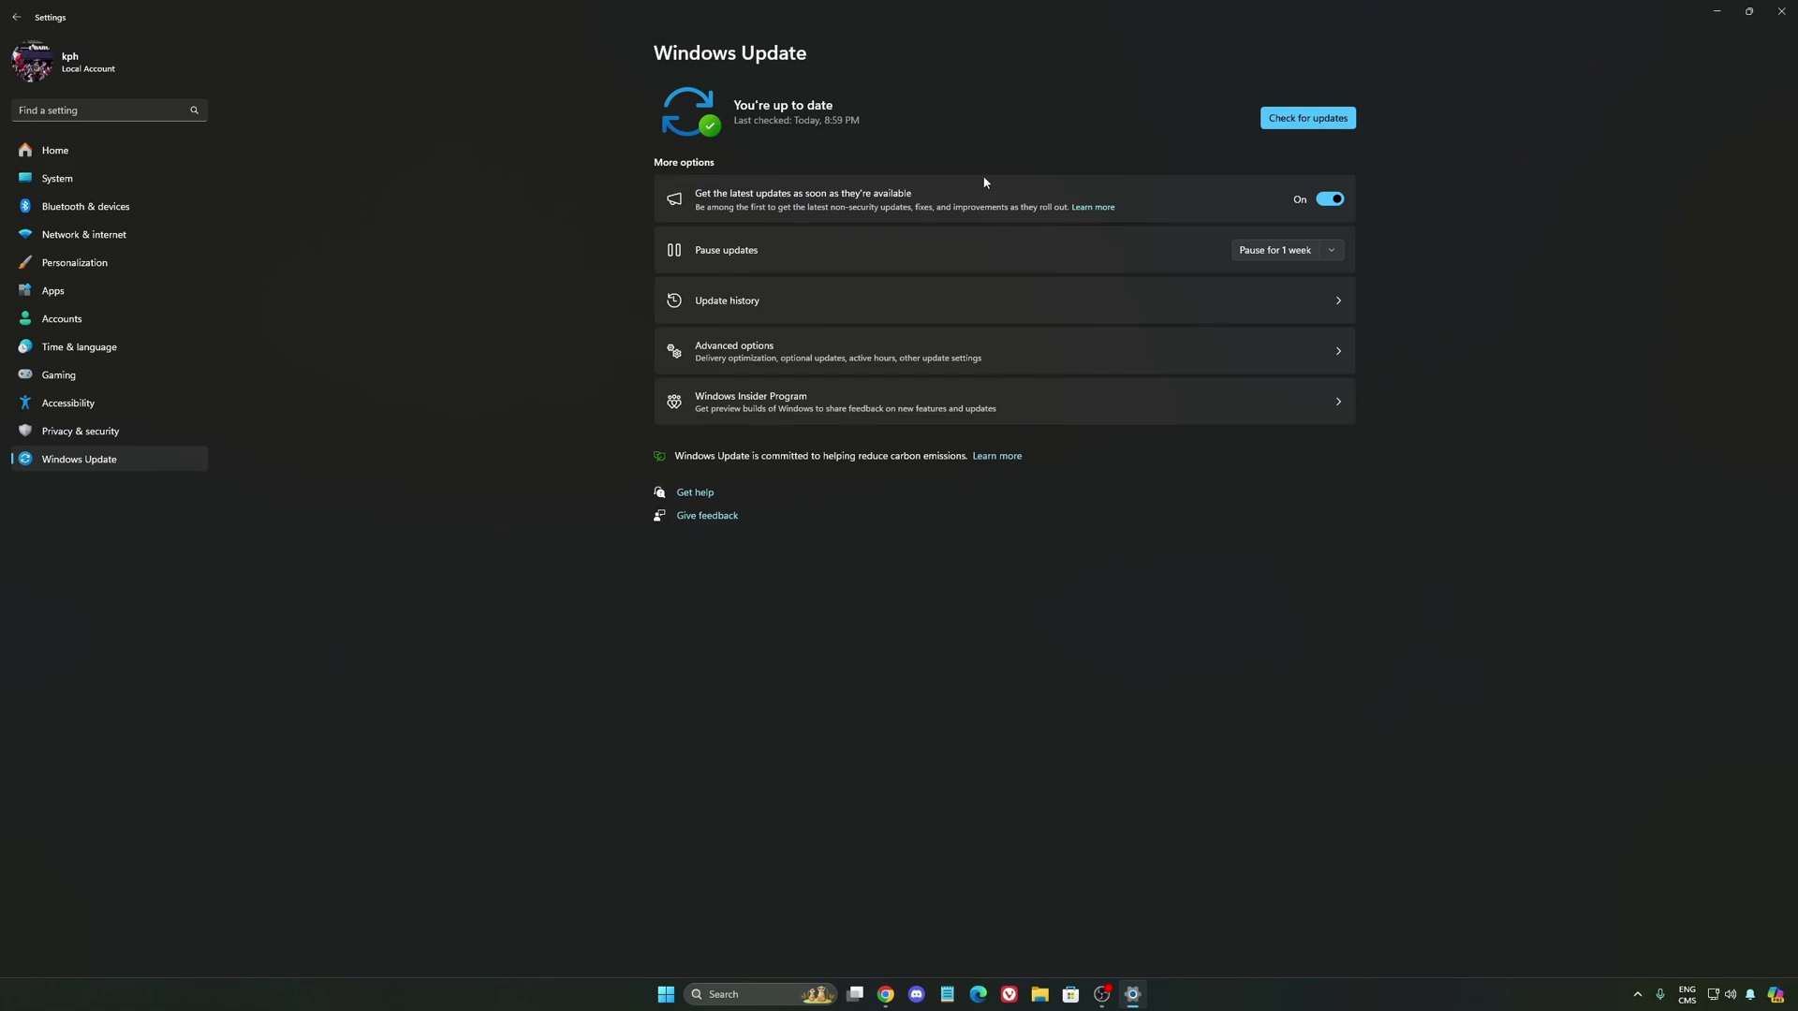
{"action": "left_click", "coordinate": [1781, 11]}
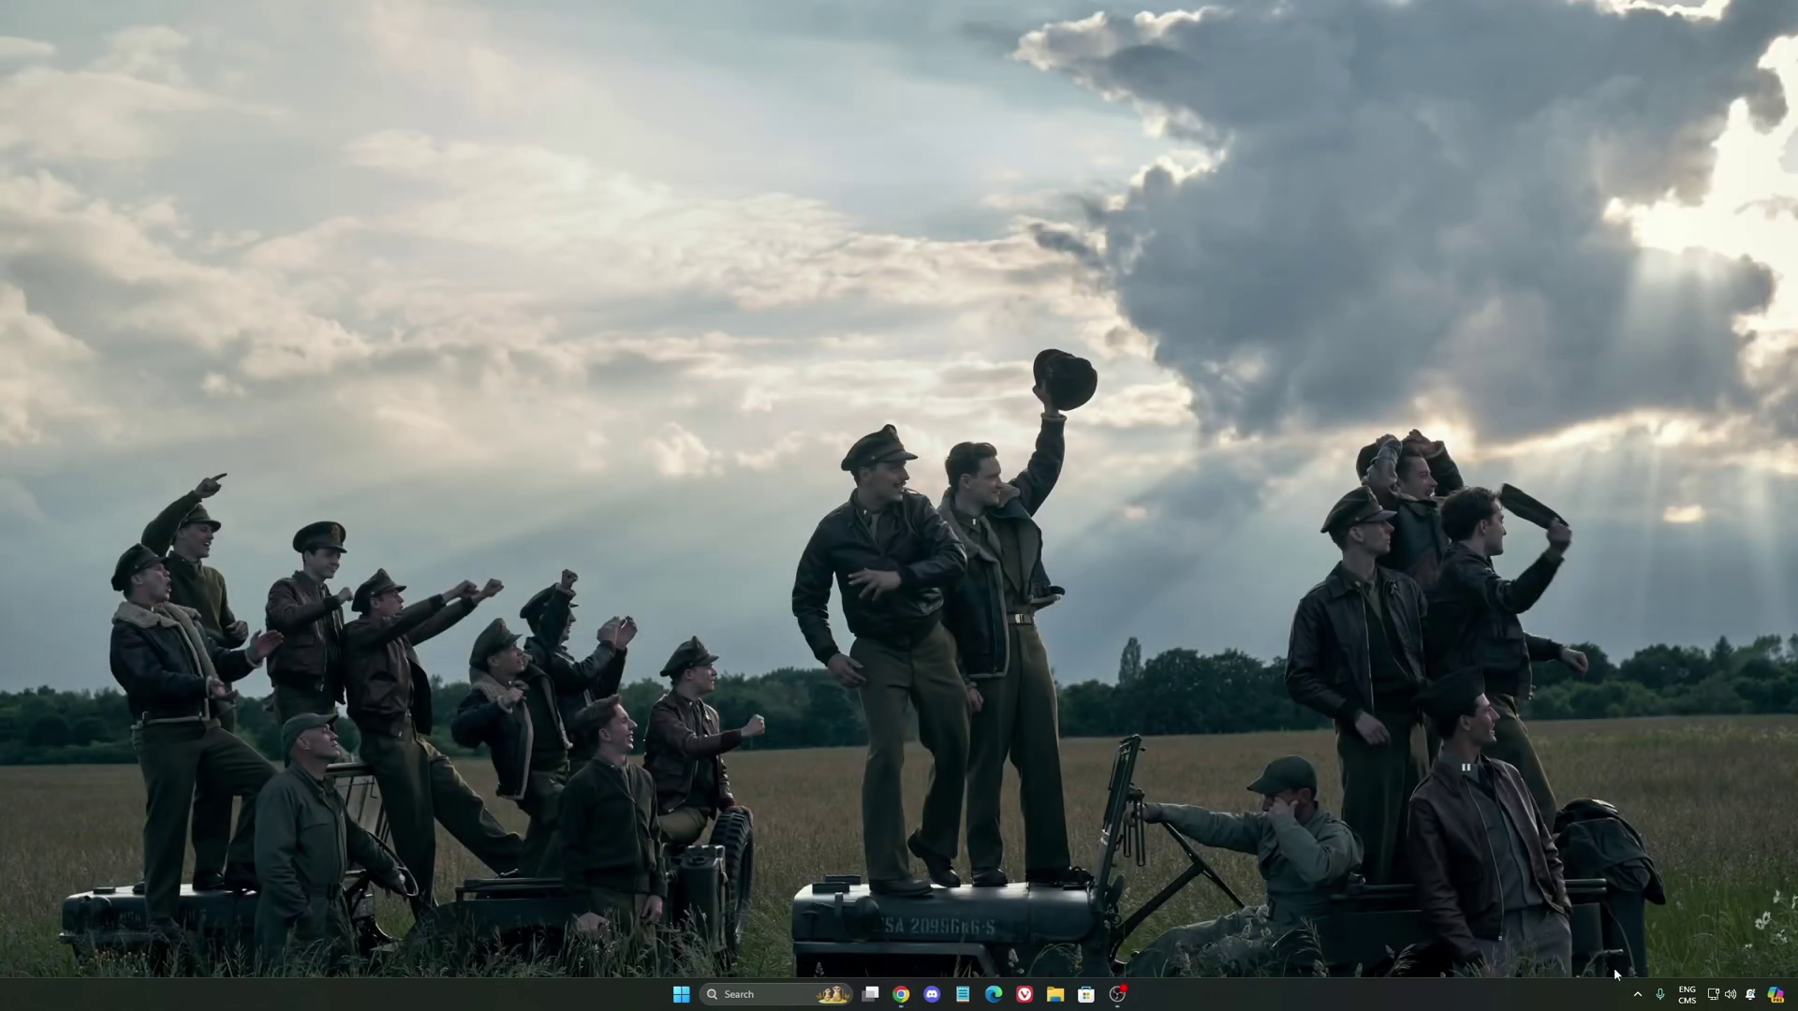
Step: Open the NVIDIA app and turn off the NVIDIA overlay in its feature settings
{"action": "left_click", "coordinate": [1637, 995]}
{"action": "right_click", "coordinate": [1582, 896]}
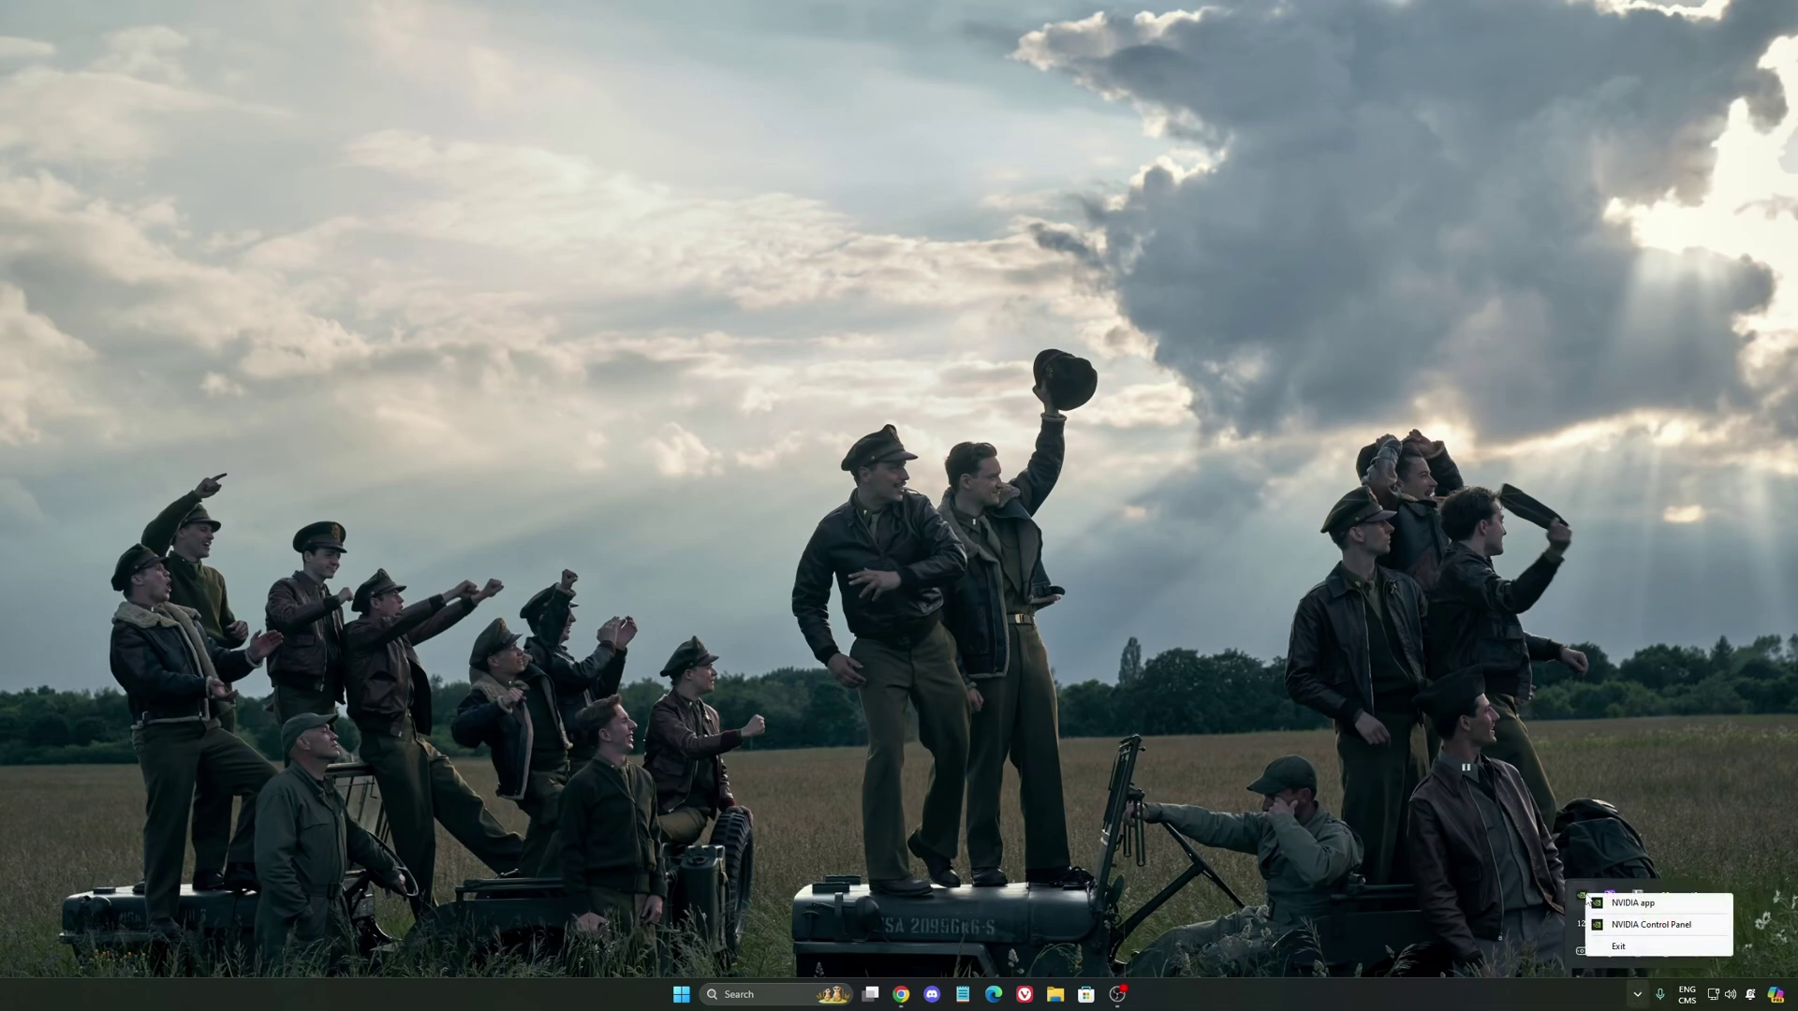
{"action": "left_click", "coordinate": [1635, 905]}
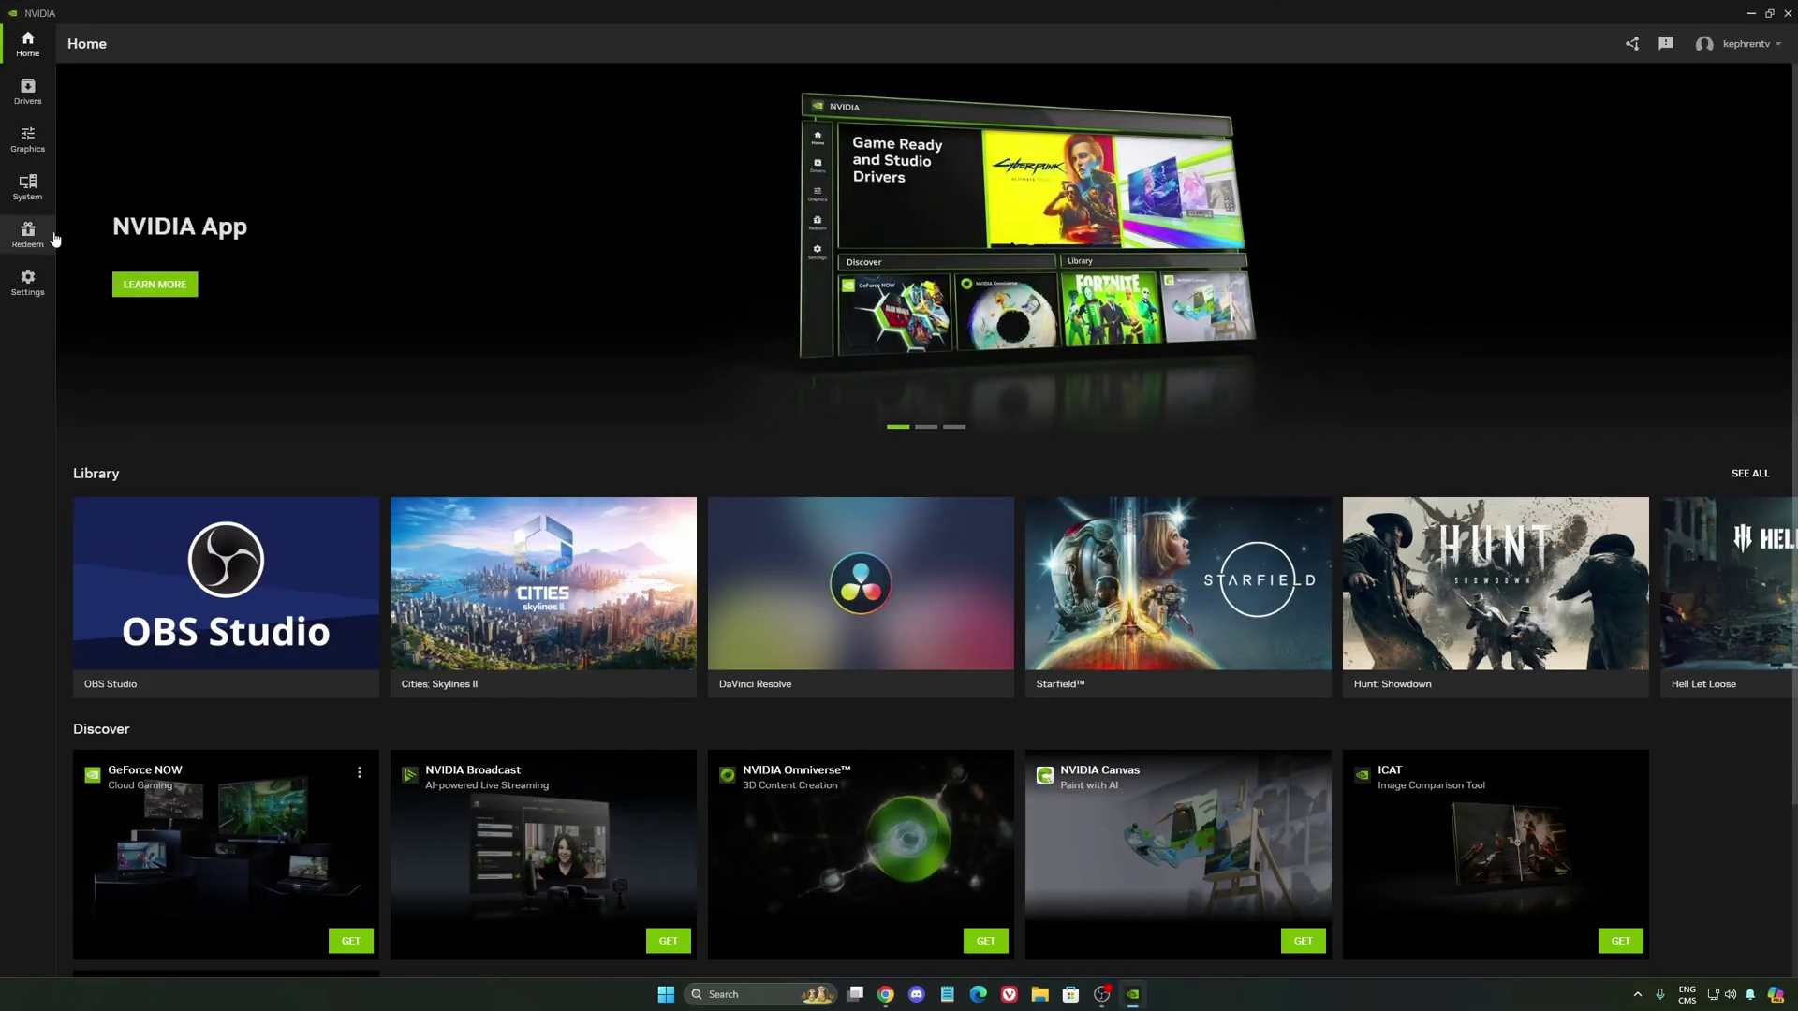
{"action": "left_click", "coordinate": [27, 139]}
{"action": "left_click", "coordinate": [27, 281]}
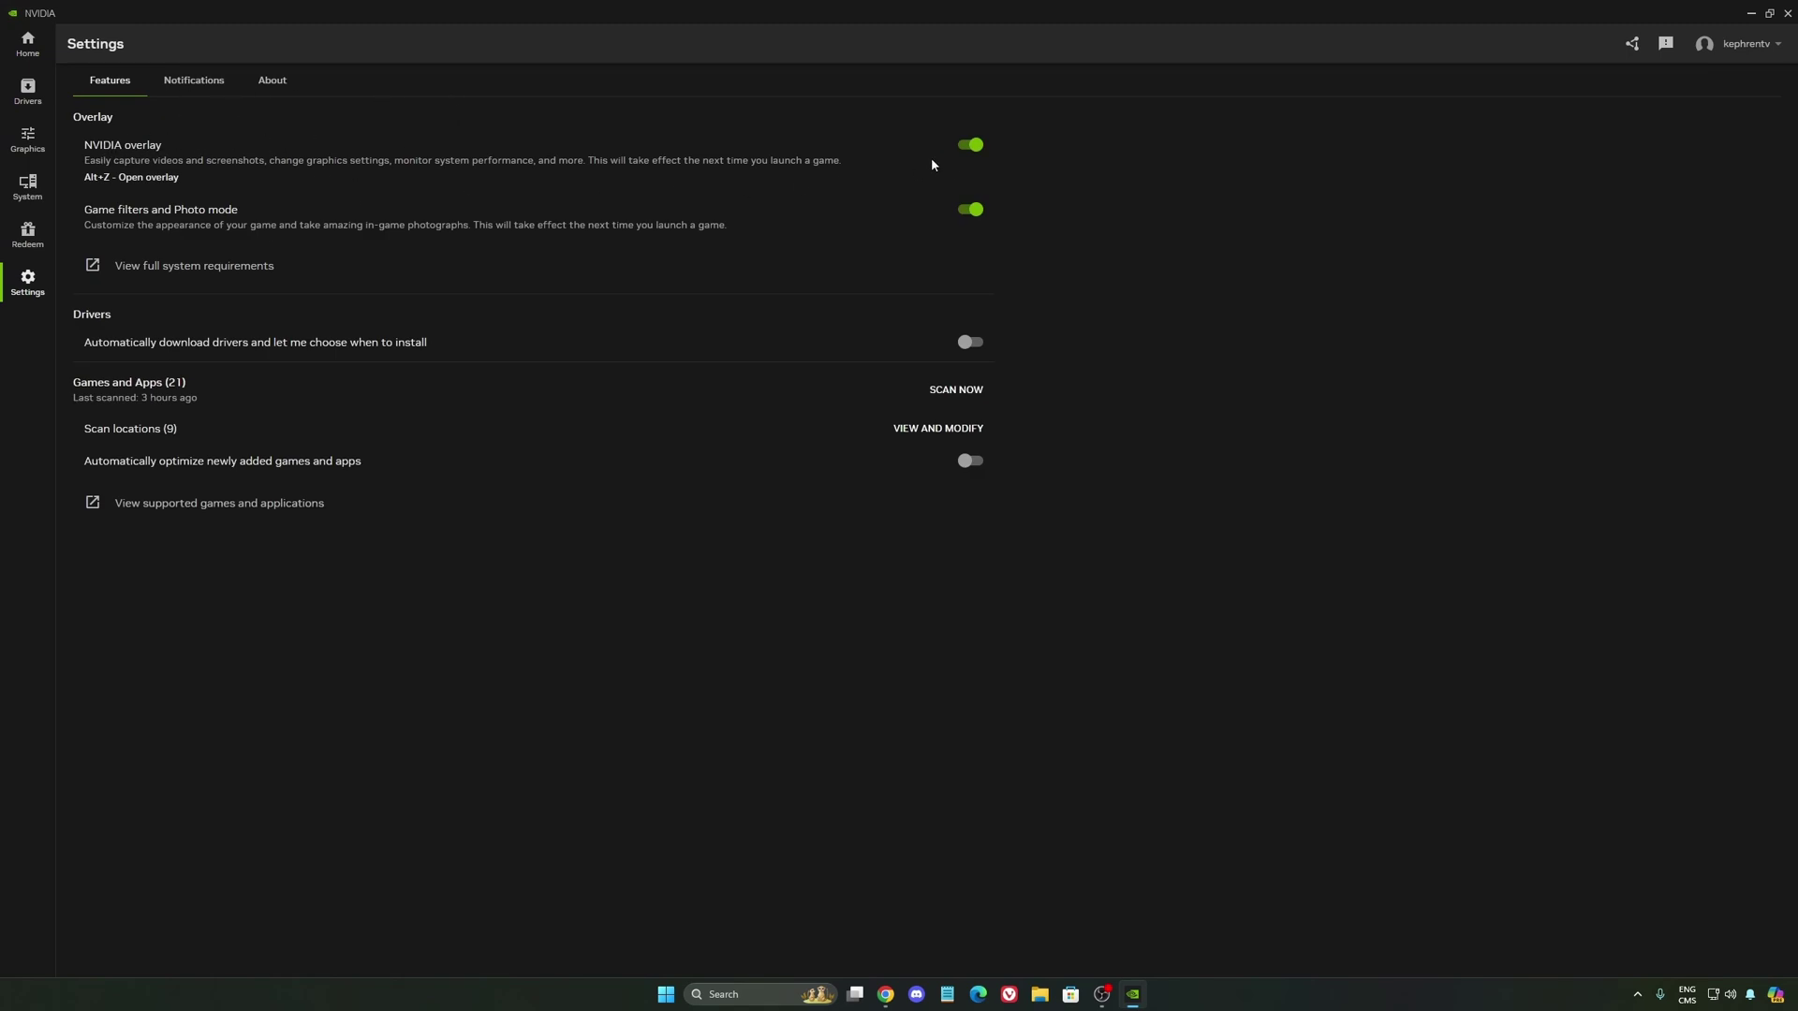
{"action": "left_click", "coordinate": [971, 145]}
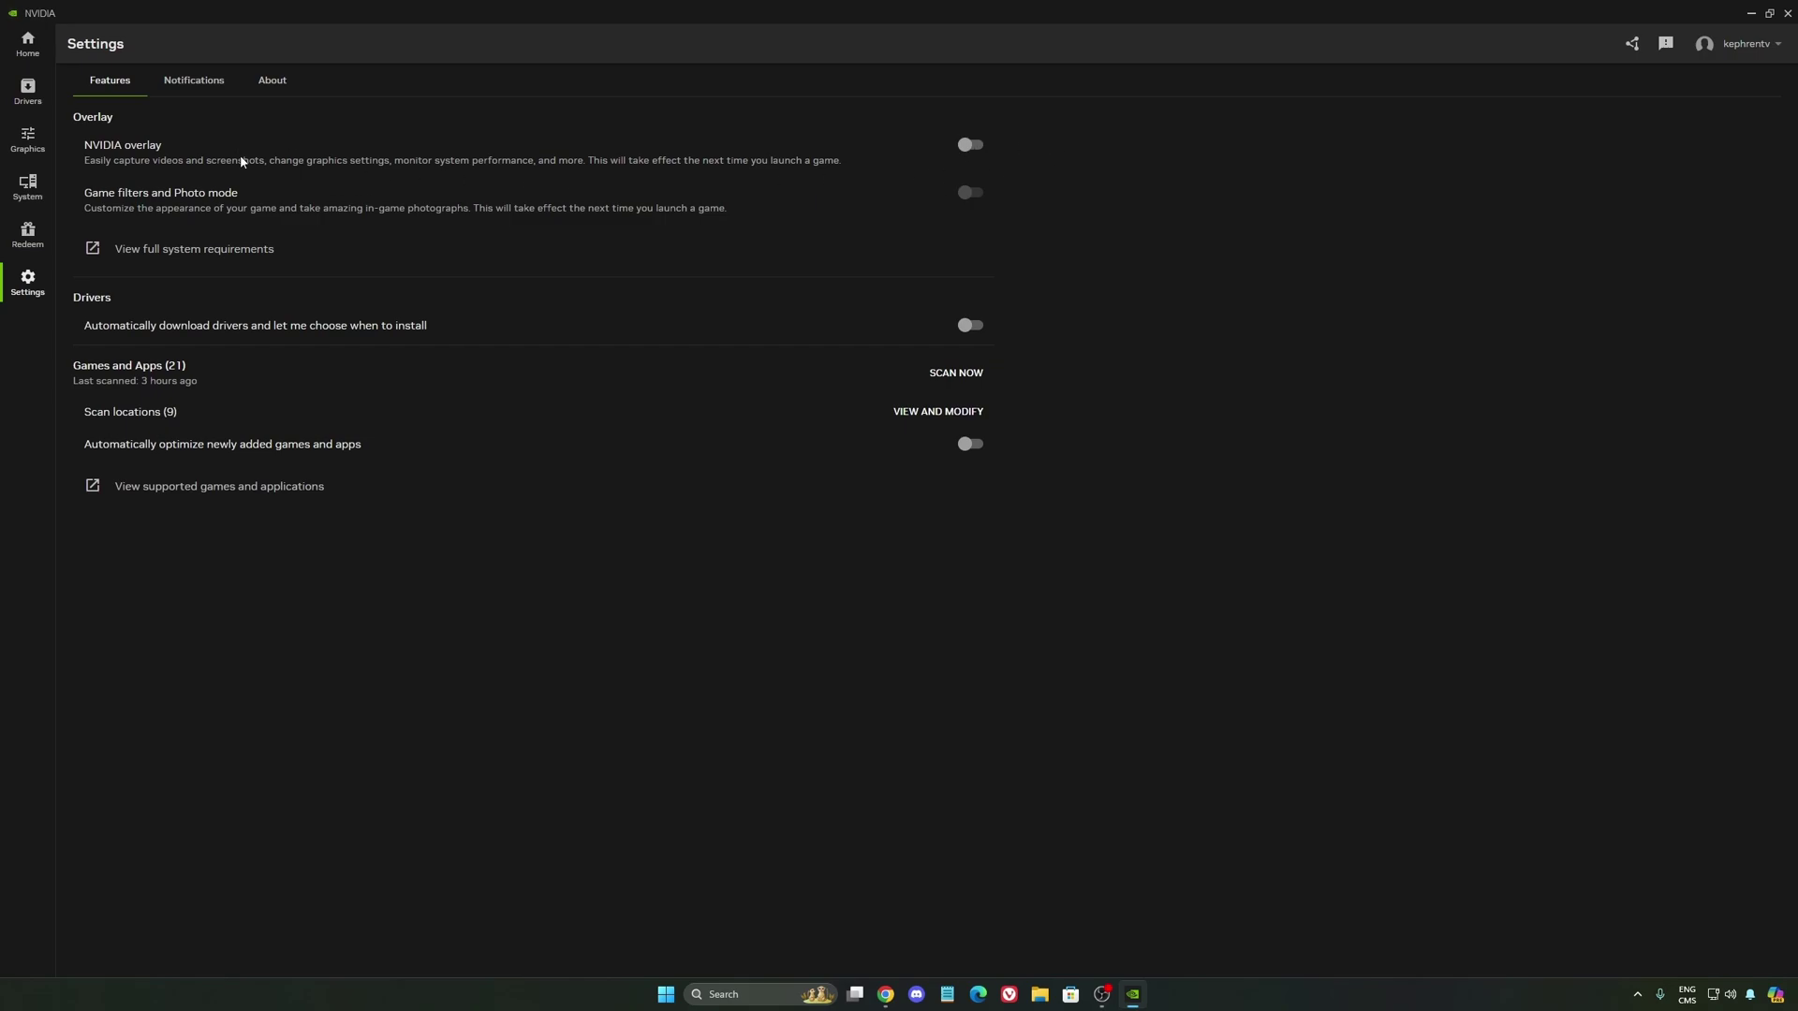
Step: Minimize the NVIDIA app and open Manage 3D settings in NVIDIA Control Panel
{"action": "left_click", "coordinate": [1750, 13]}
{"action": "left_click", "coordinate": [1630, 996]}
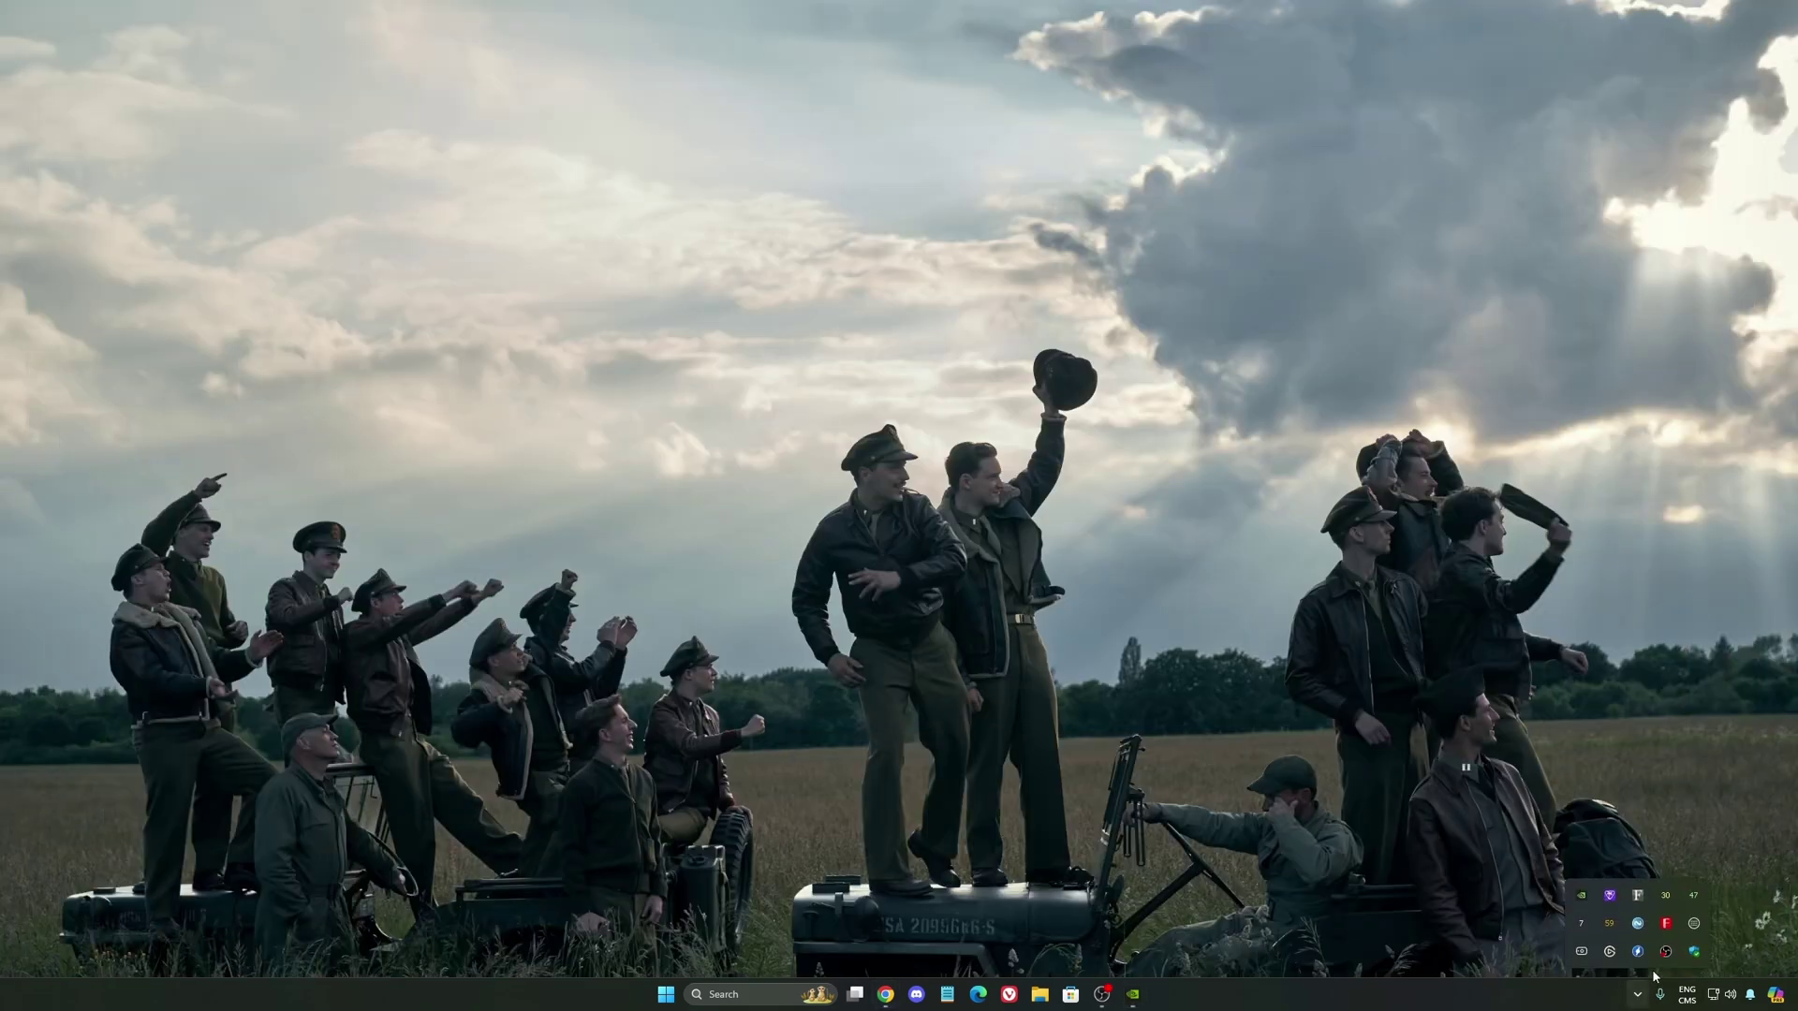
{"action": "right_click", "coordinate": [1609, 923]}
{"action": "left_click", "coordinate": [1641, 922]}
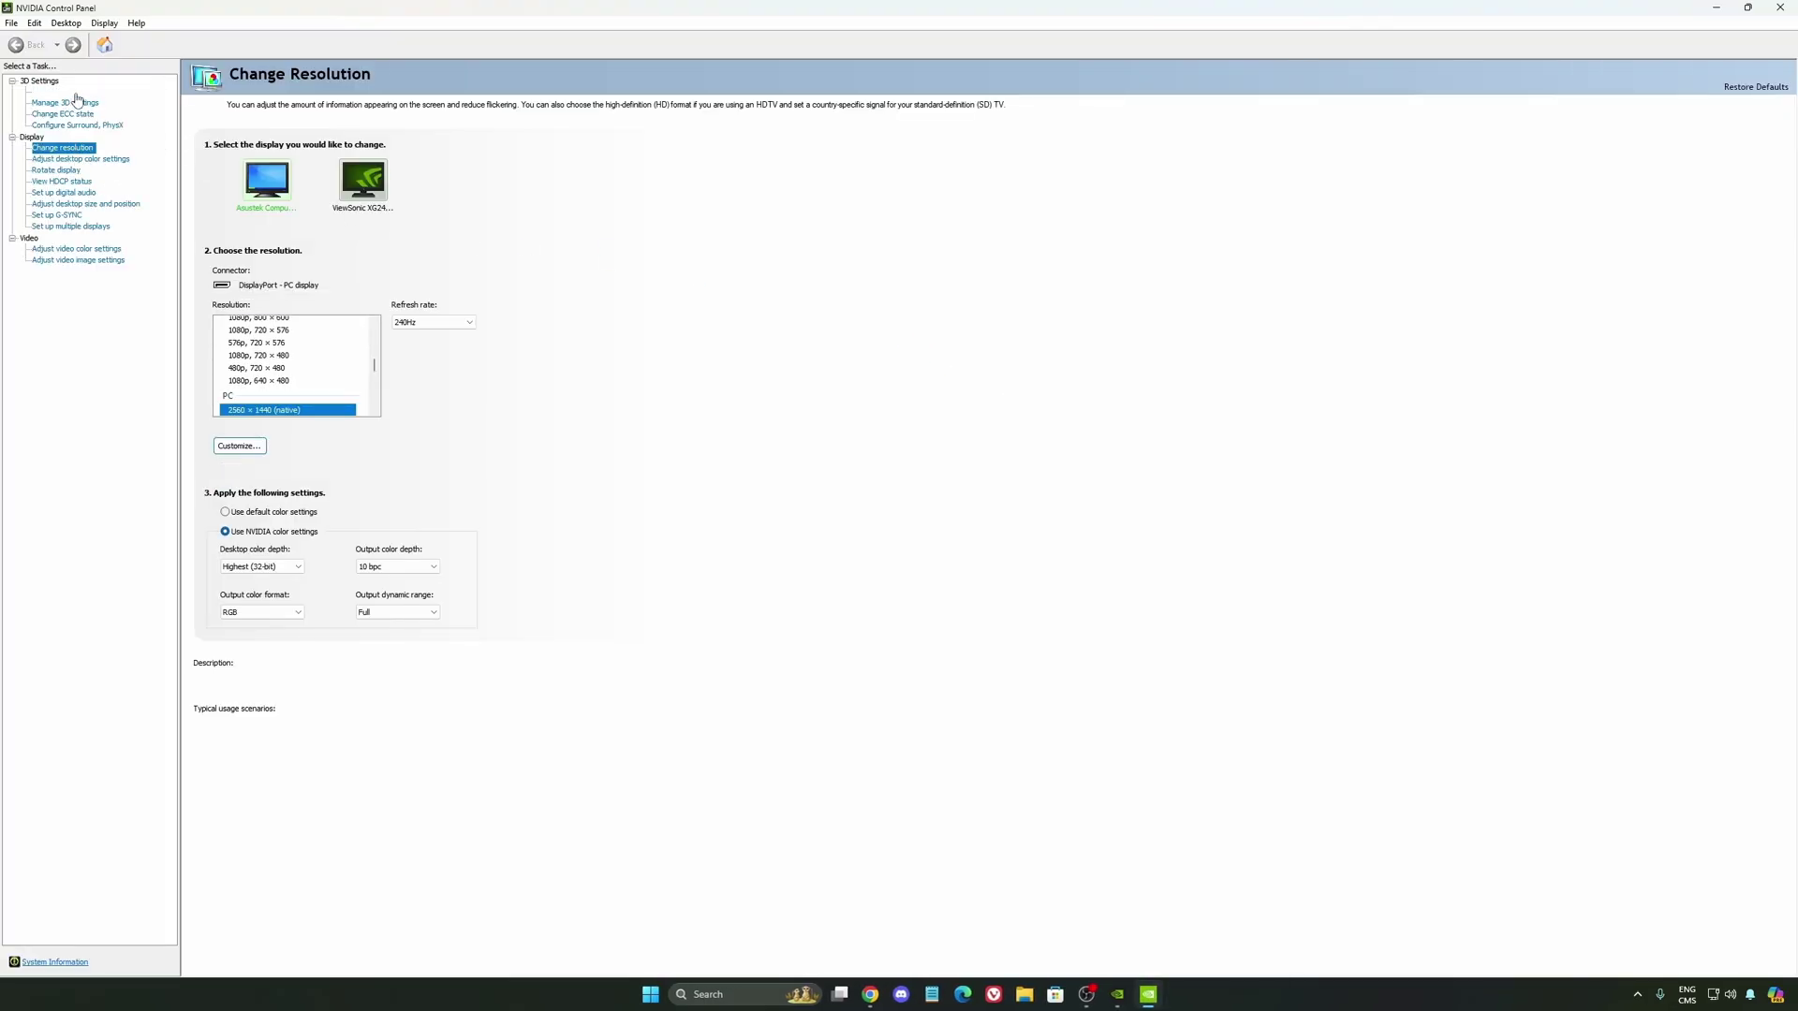
{"action": "left_click", "coordinate": [78, 102]}
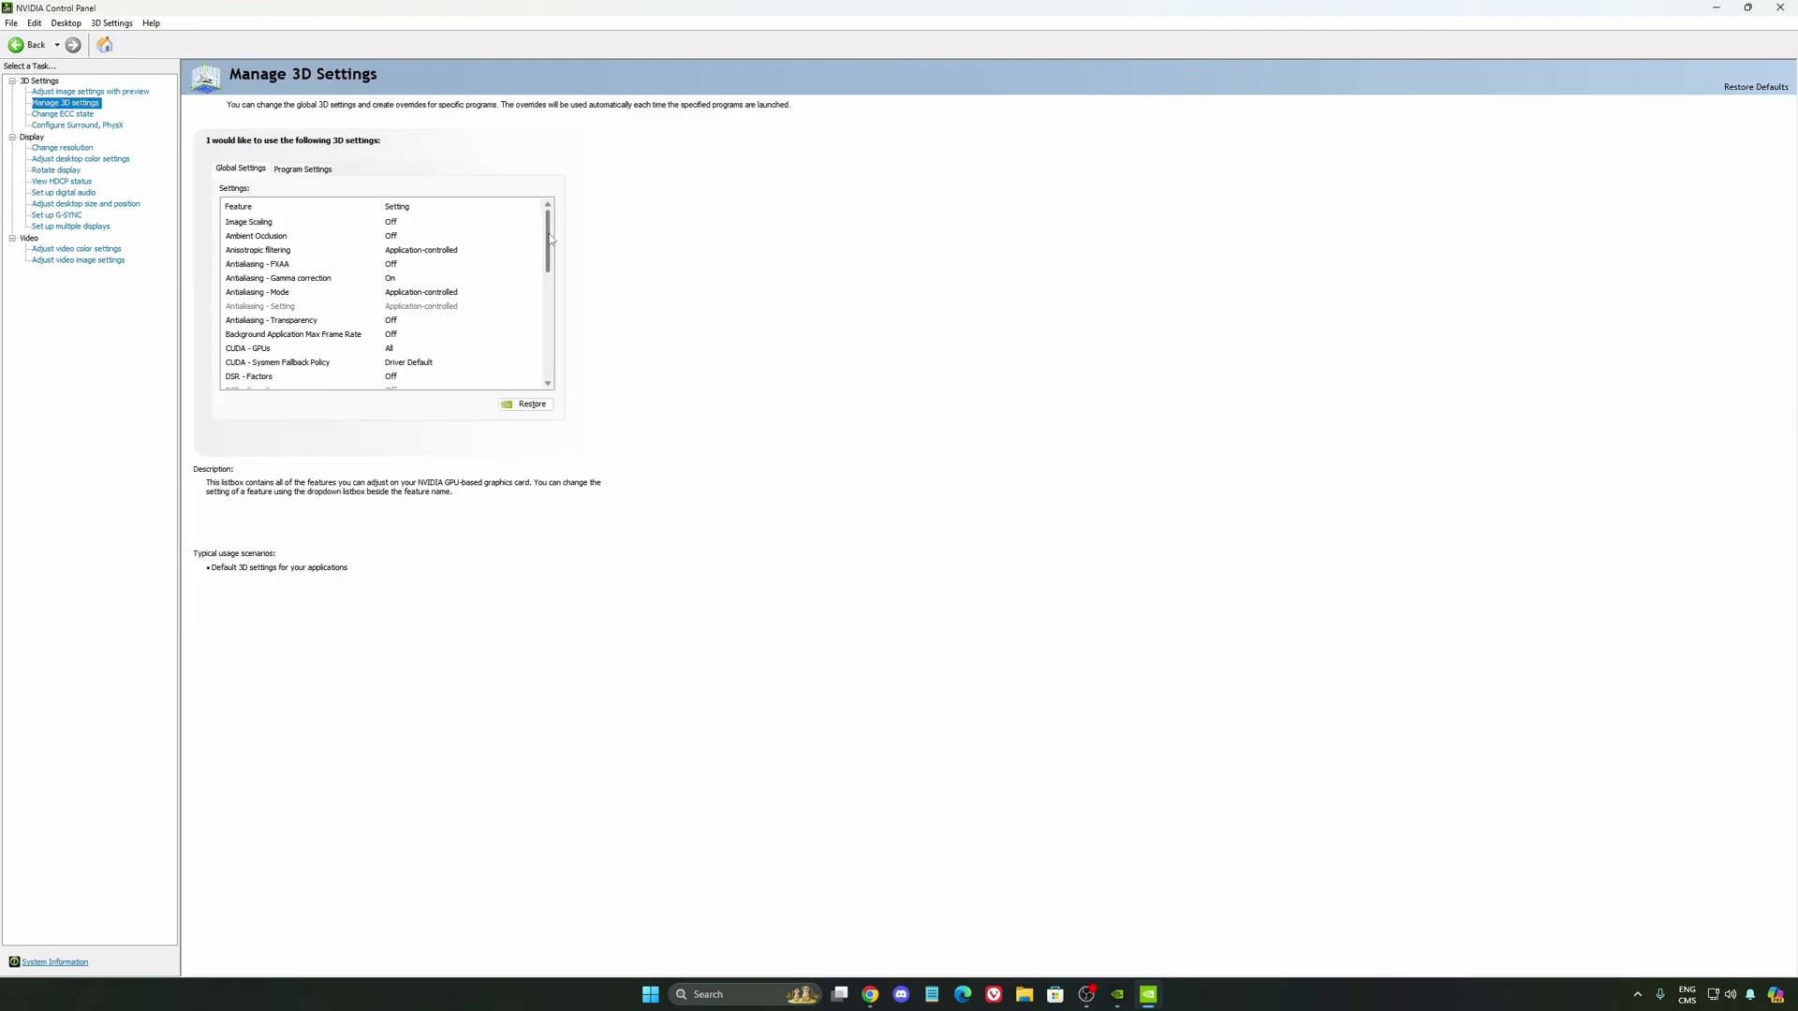
Step: Review Low Latency Mode and the Power management mode choices in the global 3D settings without changing them
{"action": "left_click_drag", "start_coordinate": [548, 238], "coordinate": [549, 270]}
{"action": "mouse_move", "coordinate": [258, 321]}
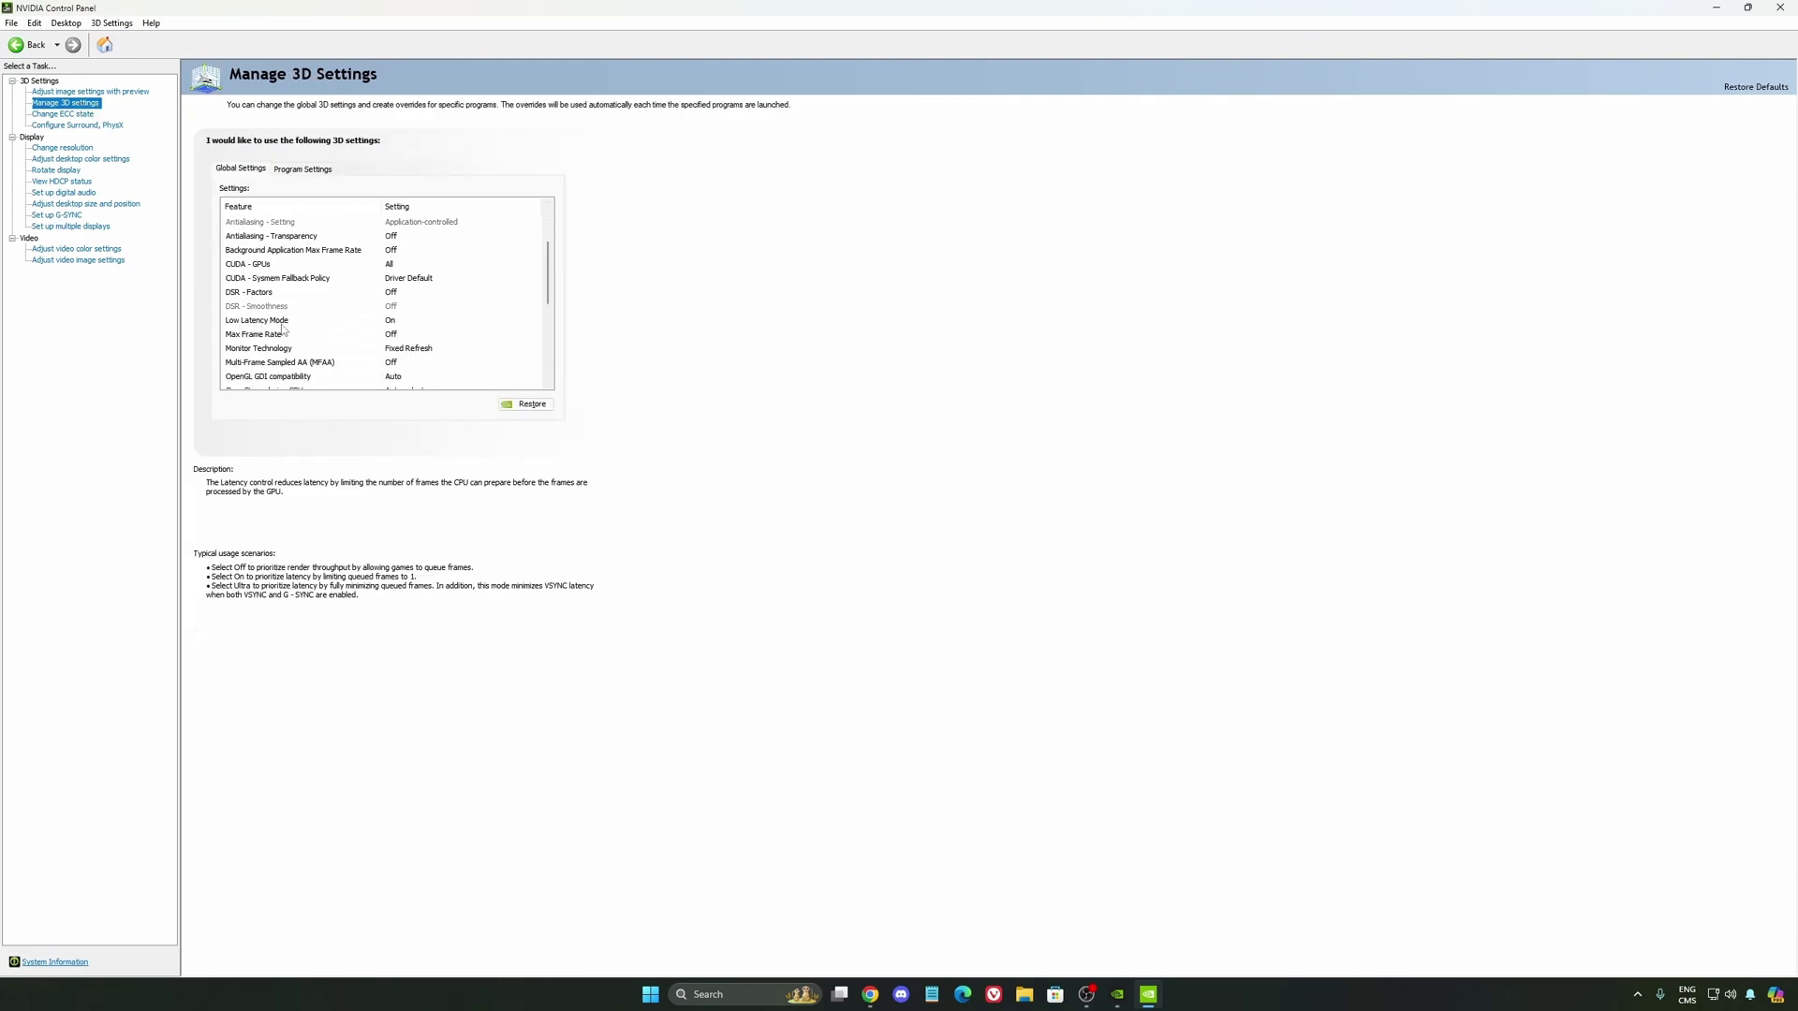
{"action": "mouse_move", "coordinate": [536, 307]}
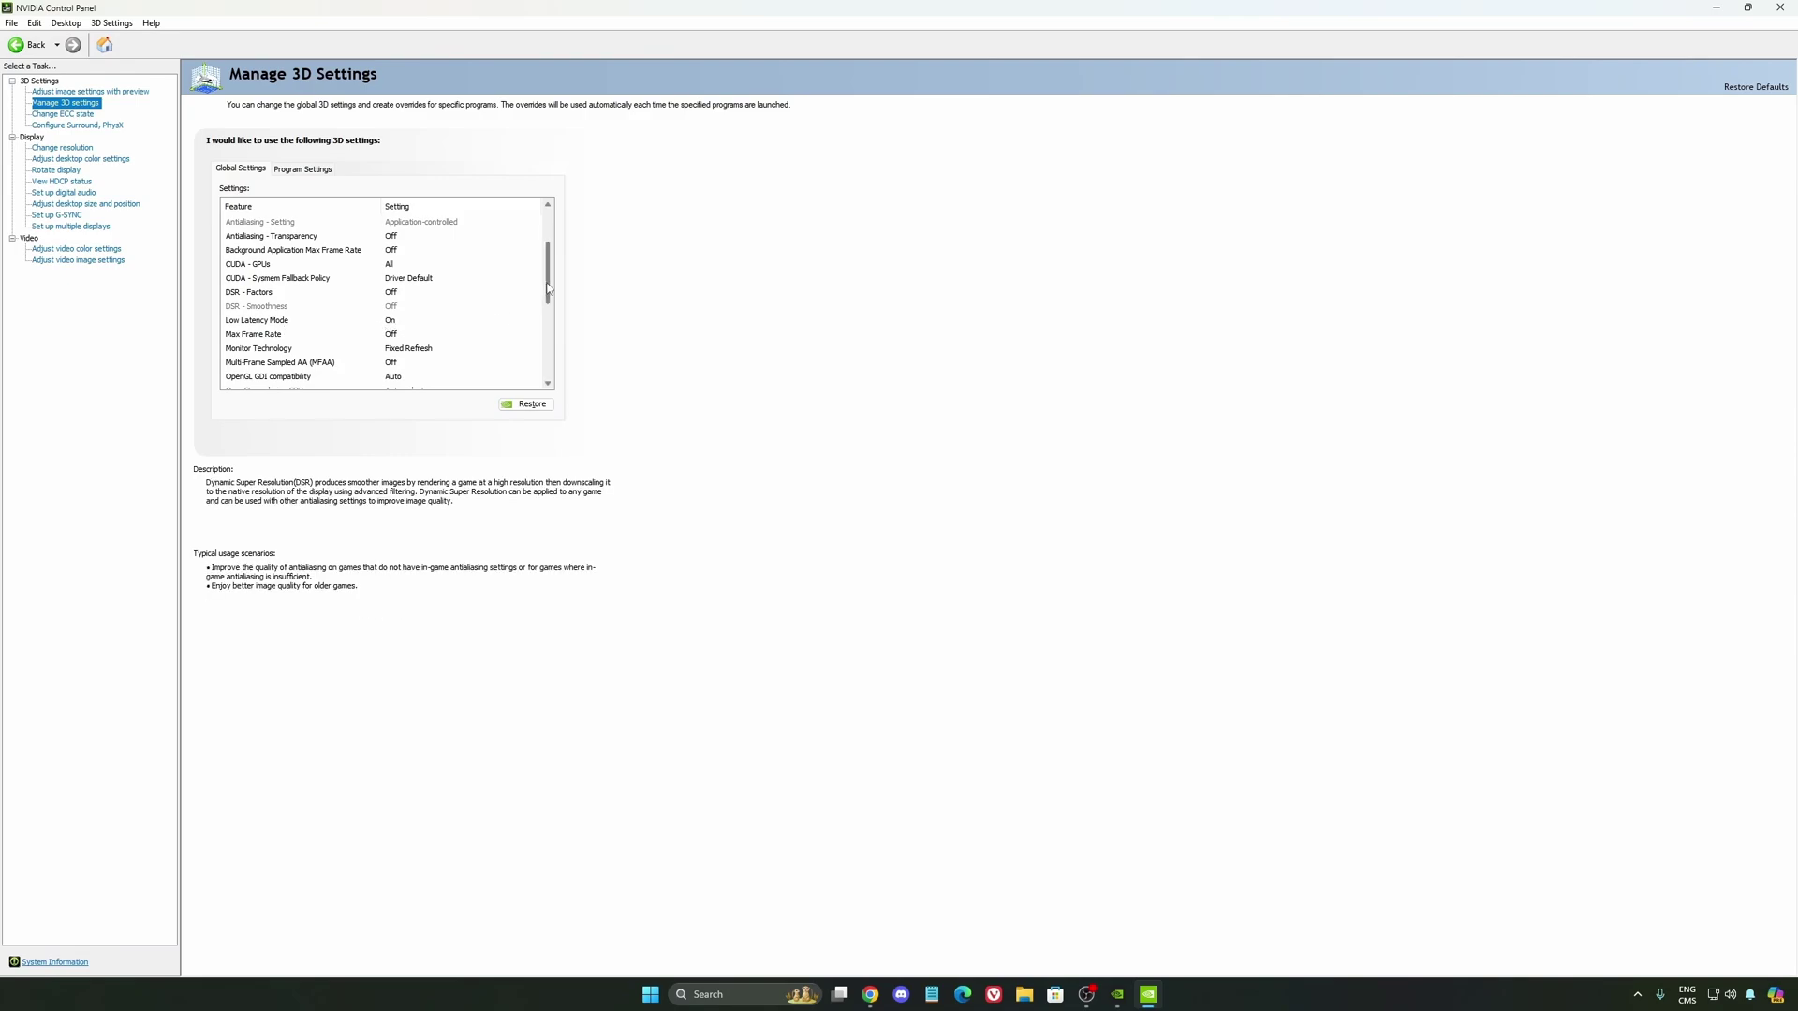
{"action": "scroll", "coordinate": [470, 252], "scroll_direction": "down", "scroll_amount": 3}
{"action": "mouse_move", "coordinate": [413, 245]}
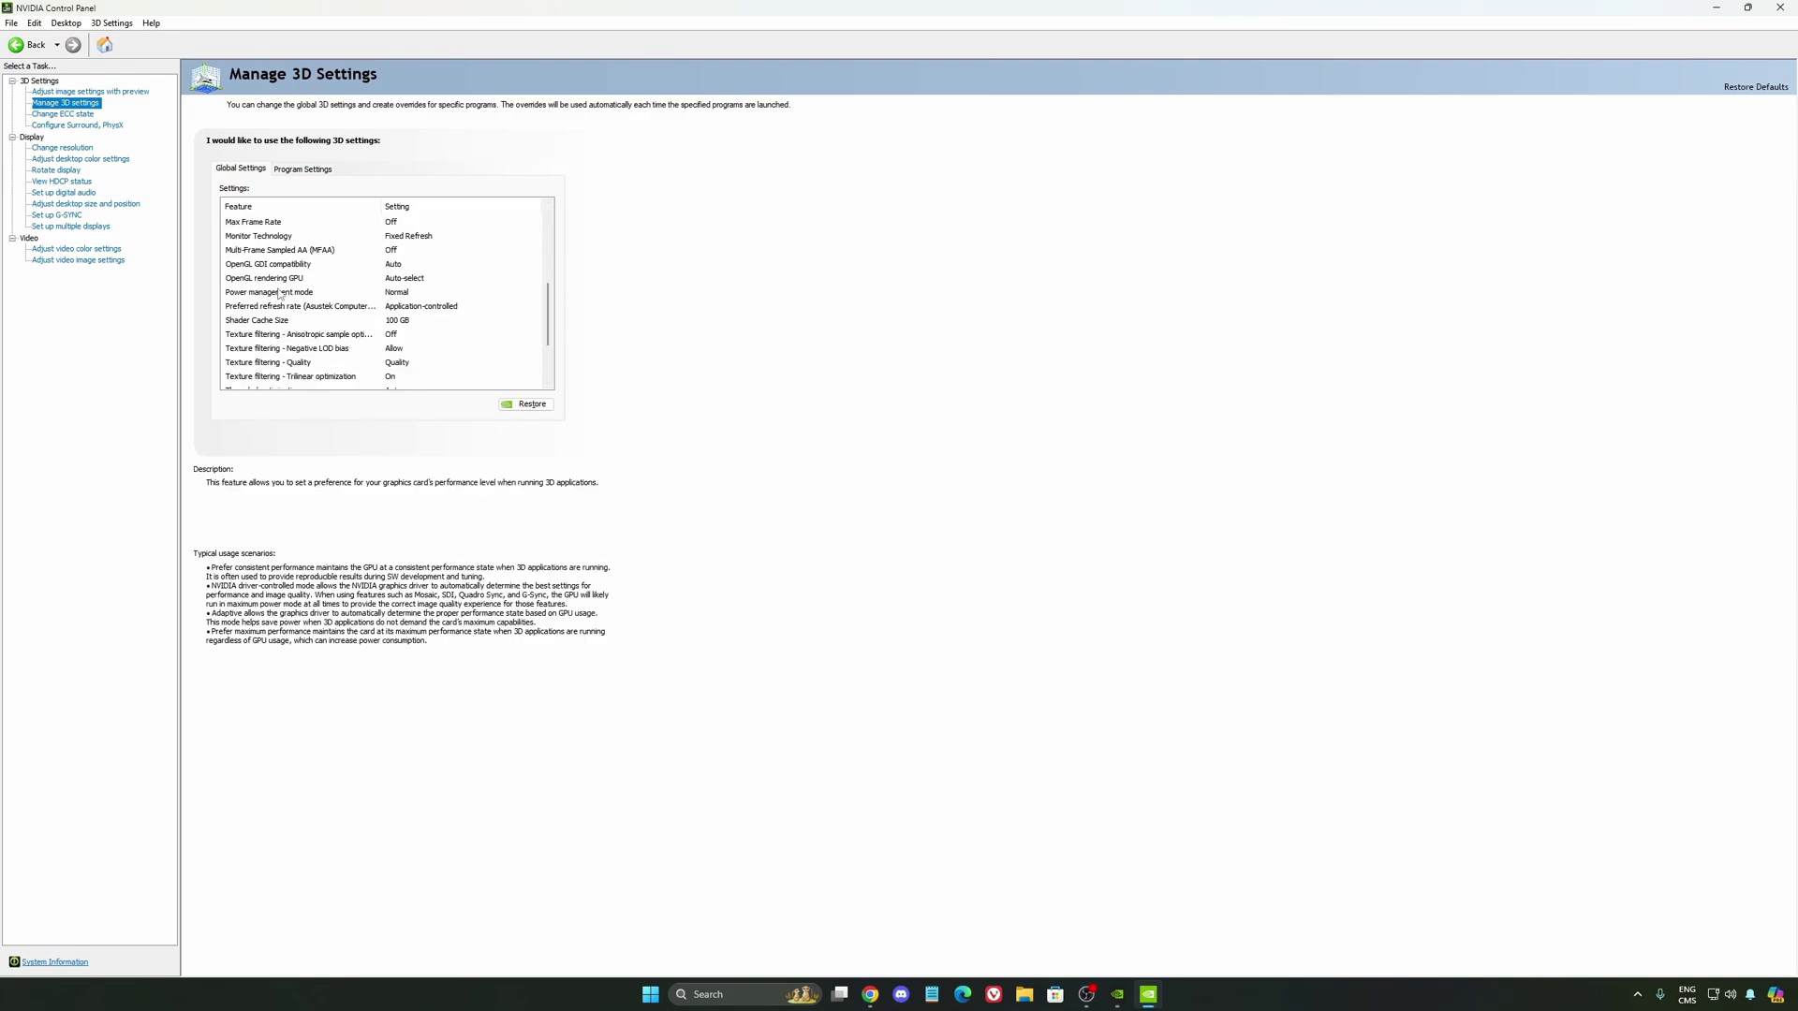
{"action": "left_click", "coordinate": [401, 293]}
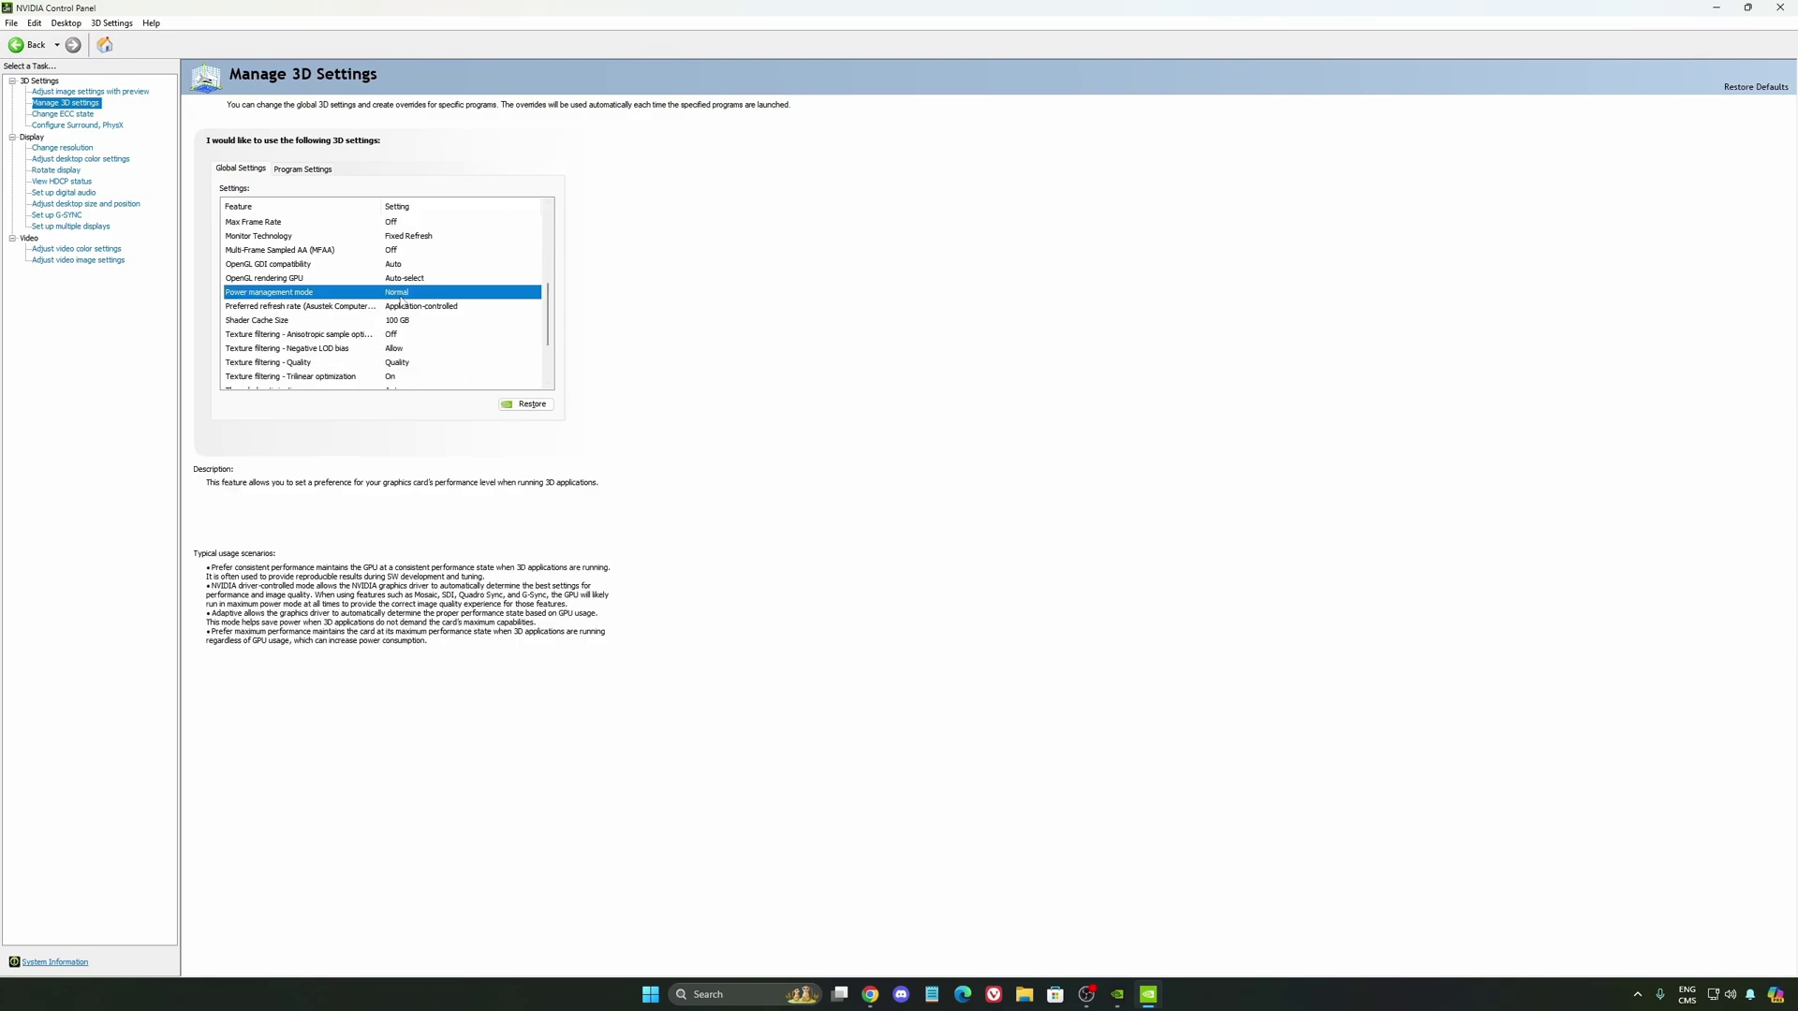
{"action": "left_click", "coordinate": [403, 293]}
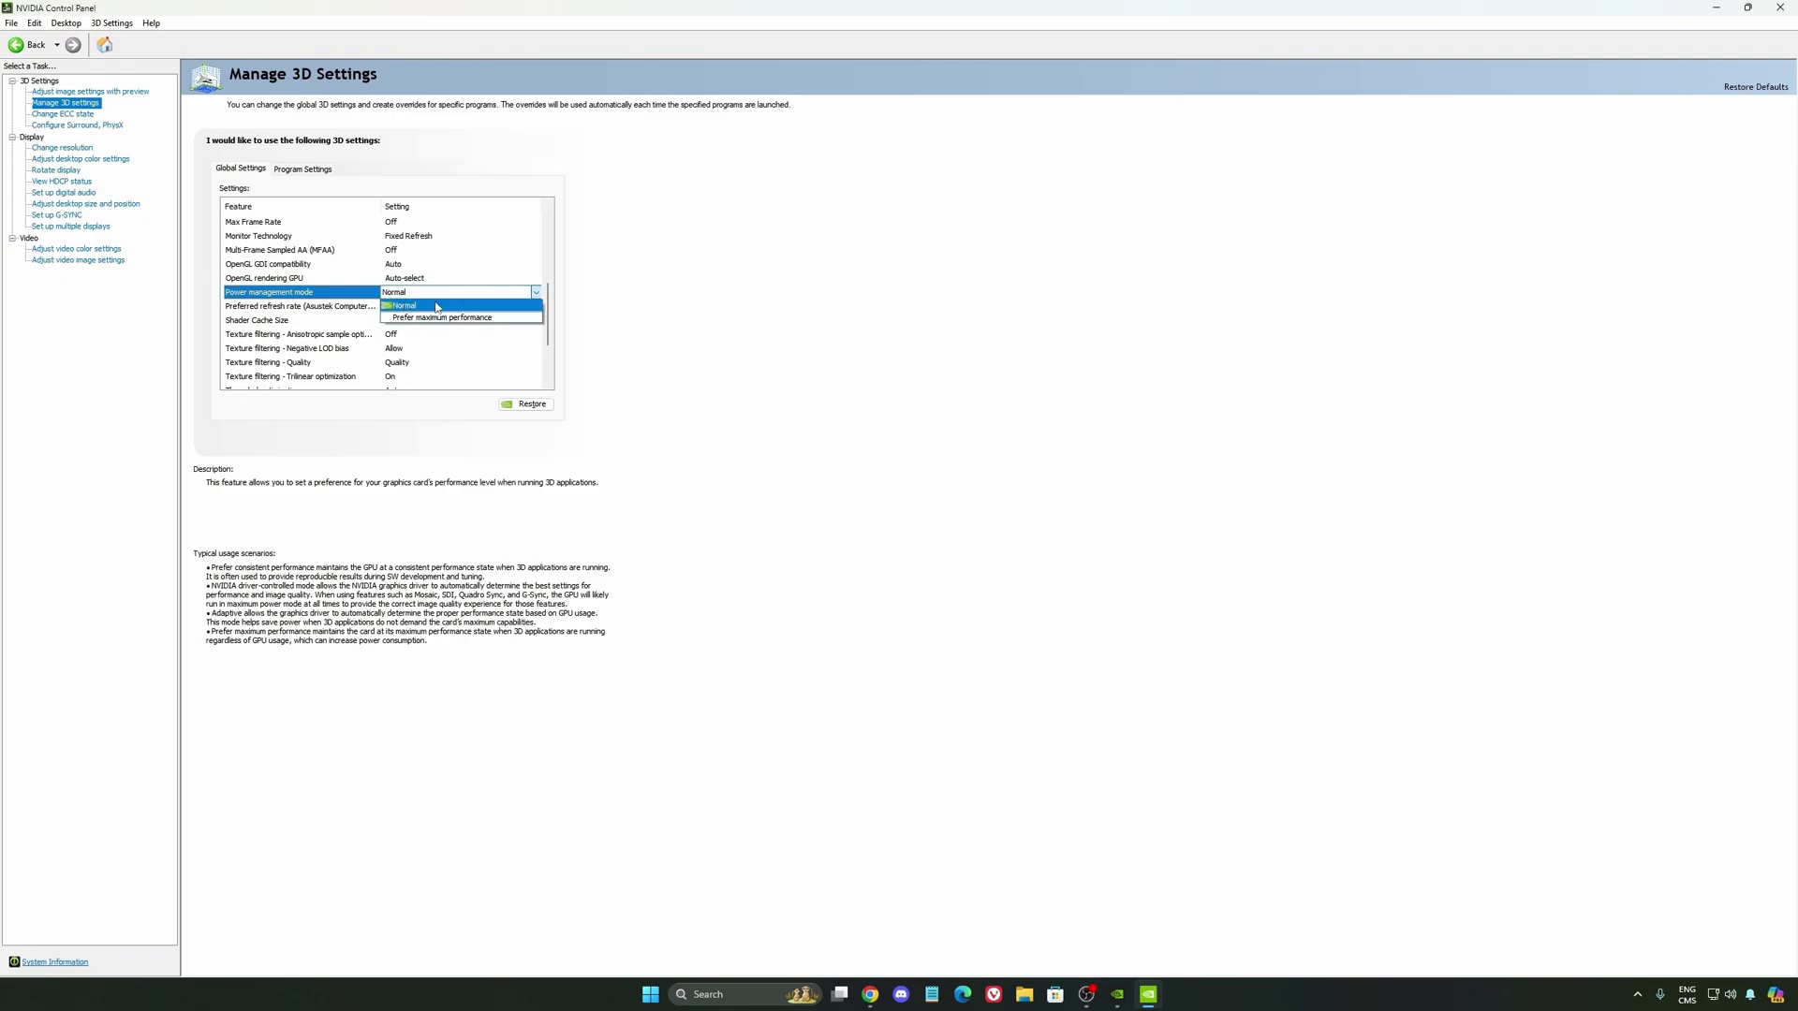
{"action": "left_click", "coordinate": [676, 324]}
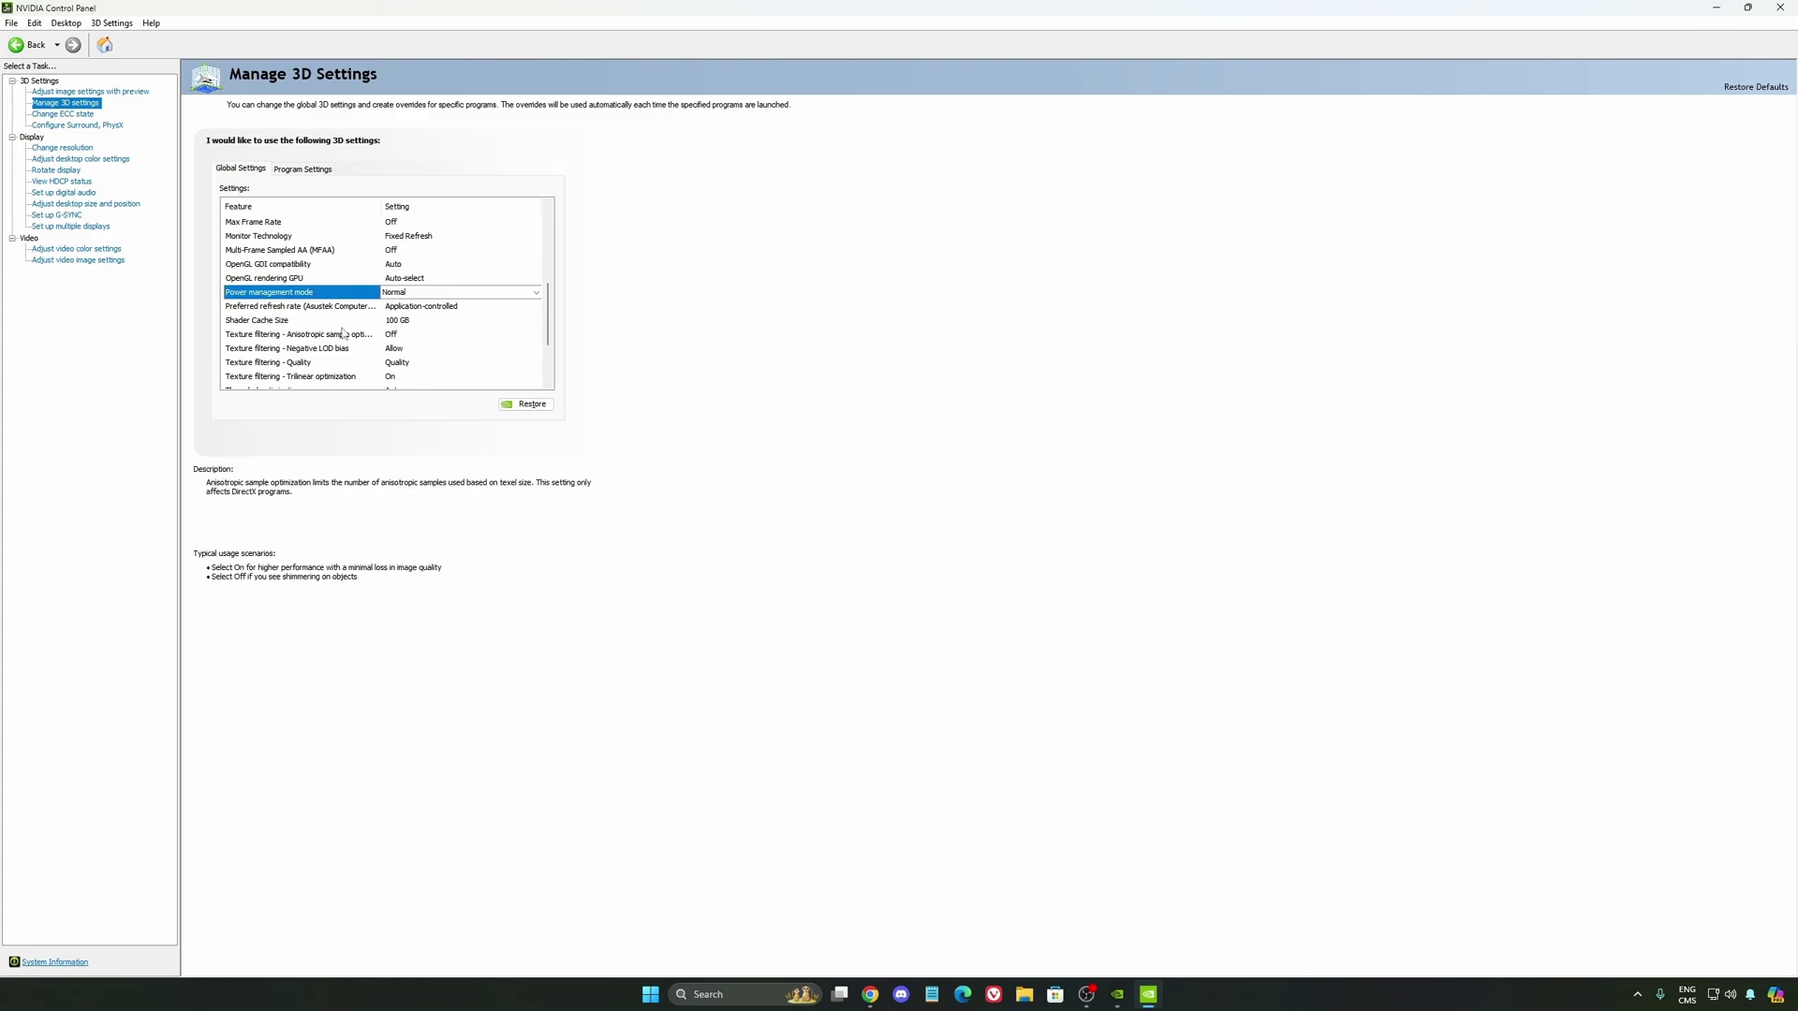
Step: Examine the available Shader Cache Size choices in the global 3D settings without changing the selection
{"action": "left_click", "coordinate": [427, 323]}
{"action": "left_click", "coordinate": [427, 322]}
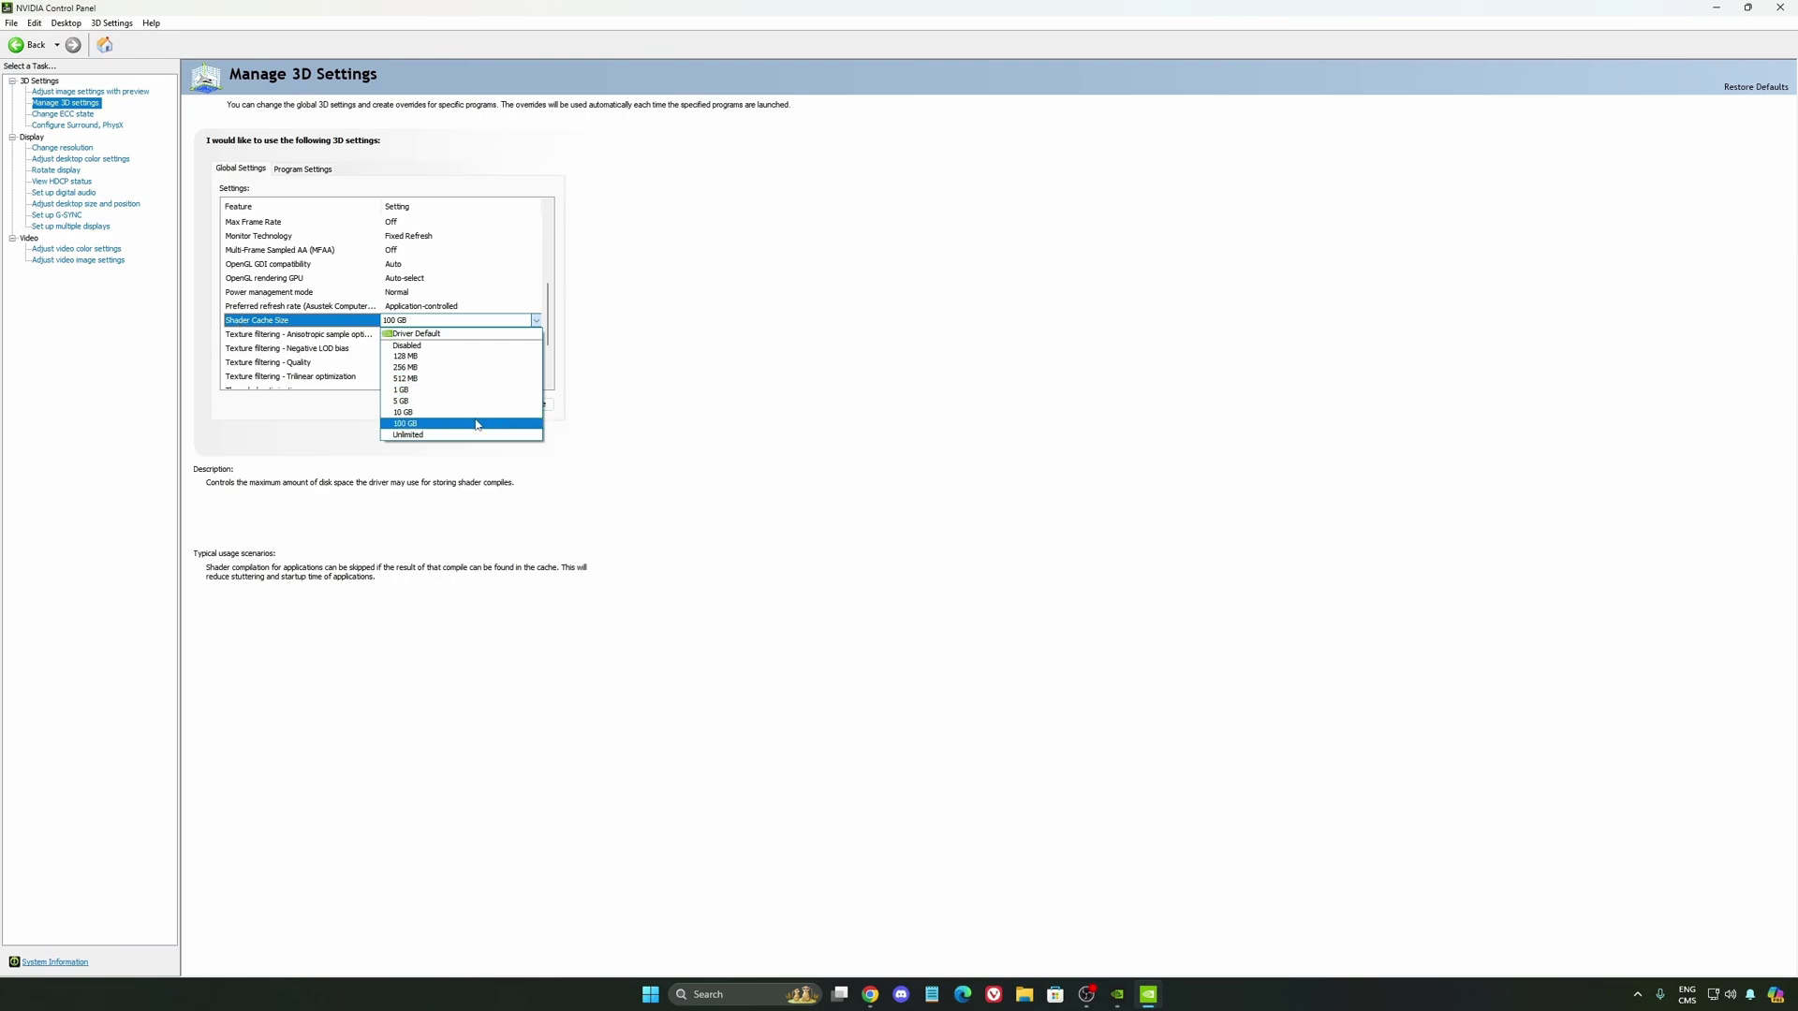
{"action": "left_click", "coordinate": [794, 428]}
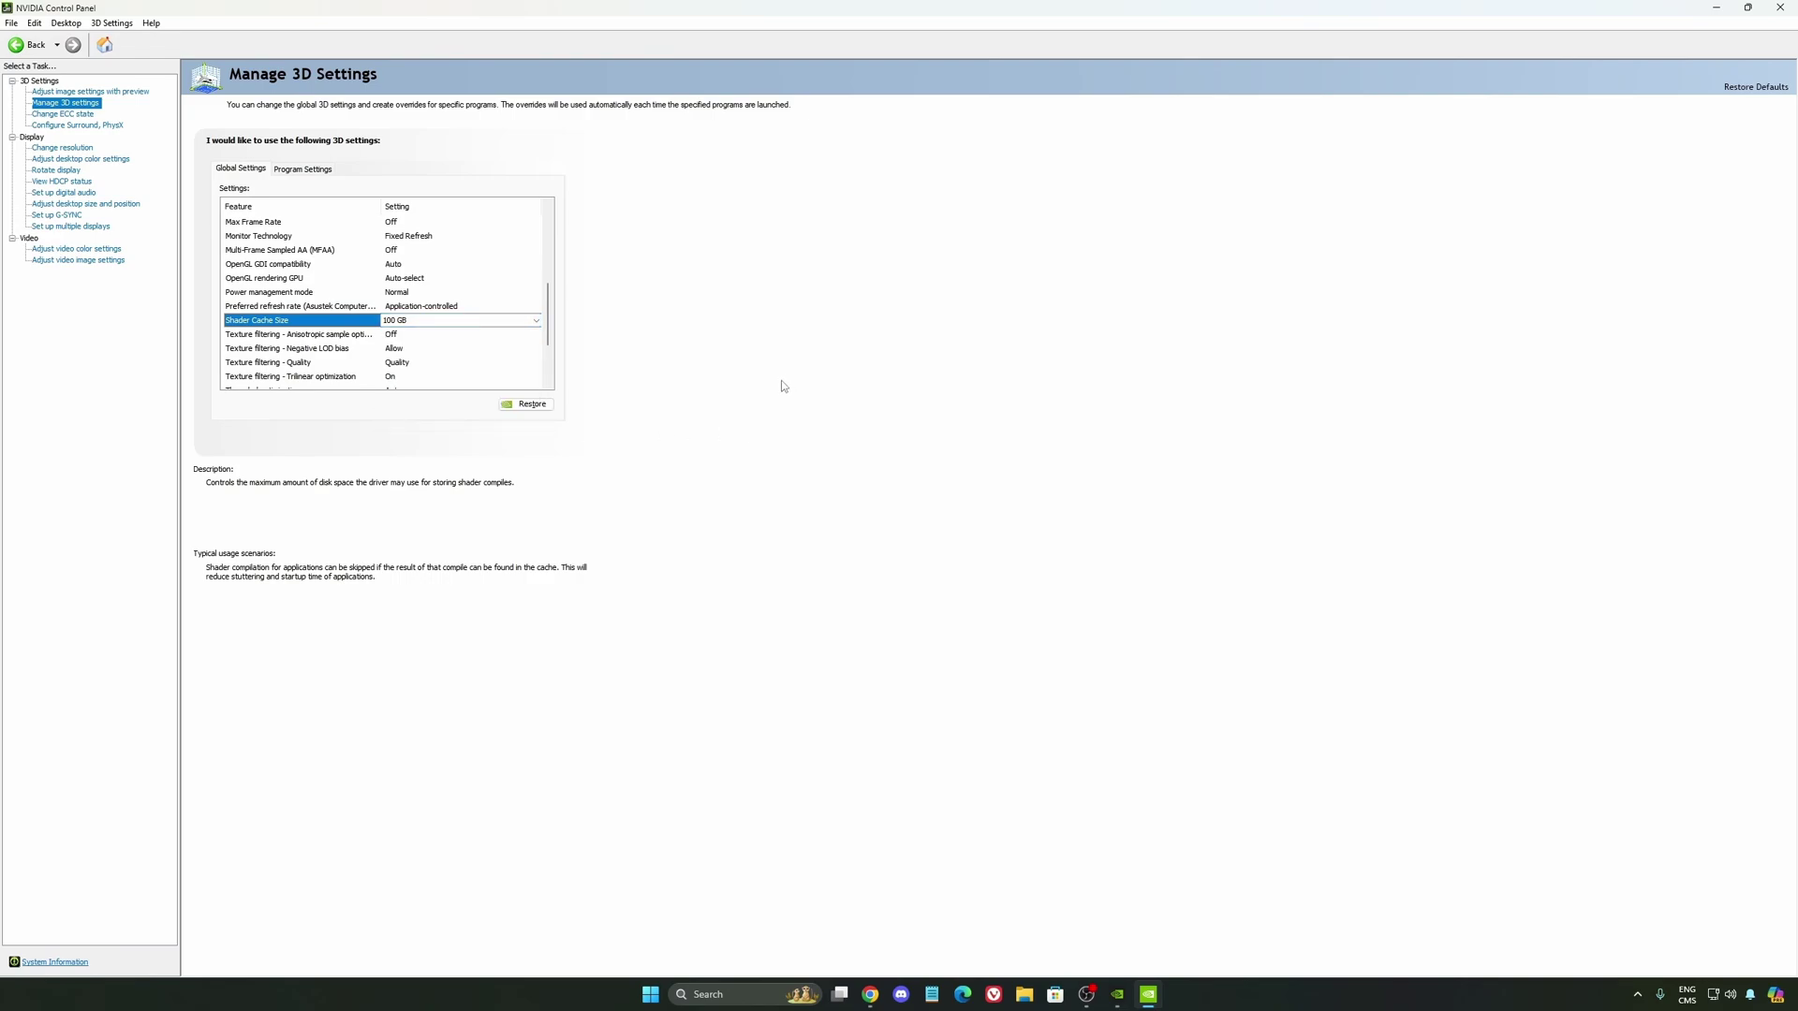
Step: Examine the refresh rate choices for the selected display and open the G-SYNC setup
{"action": "left_click", "coordinate": [62, 147]}
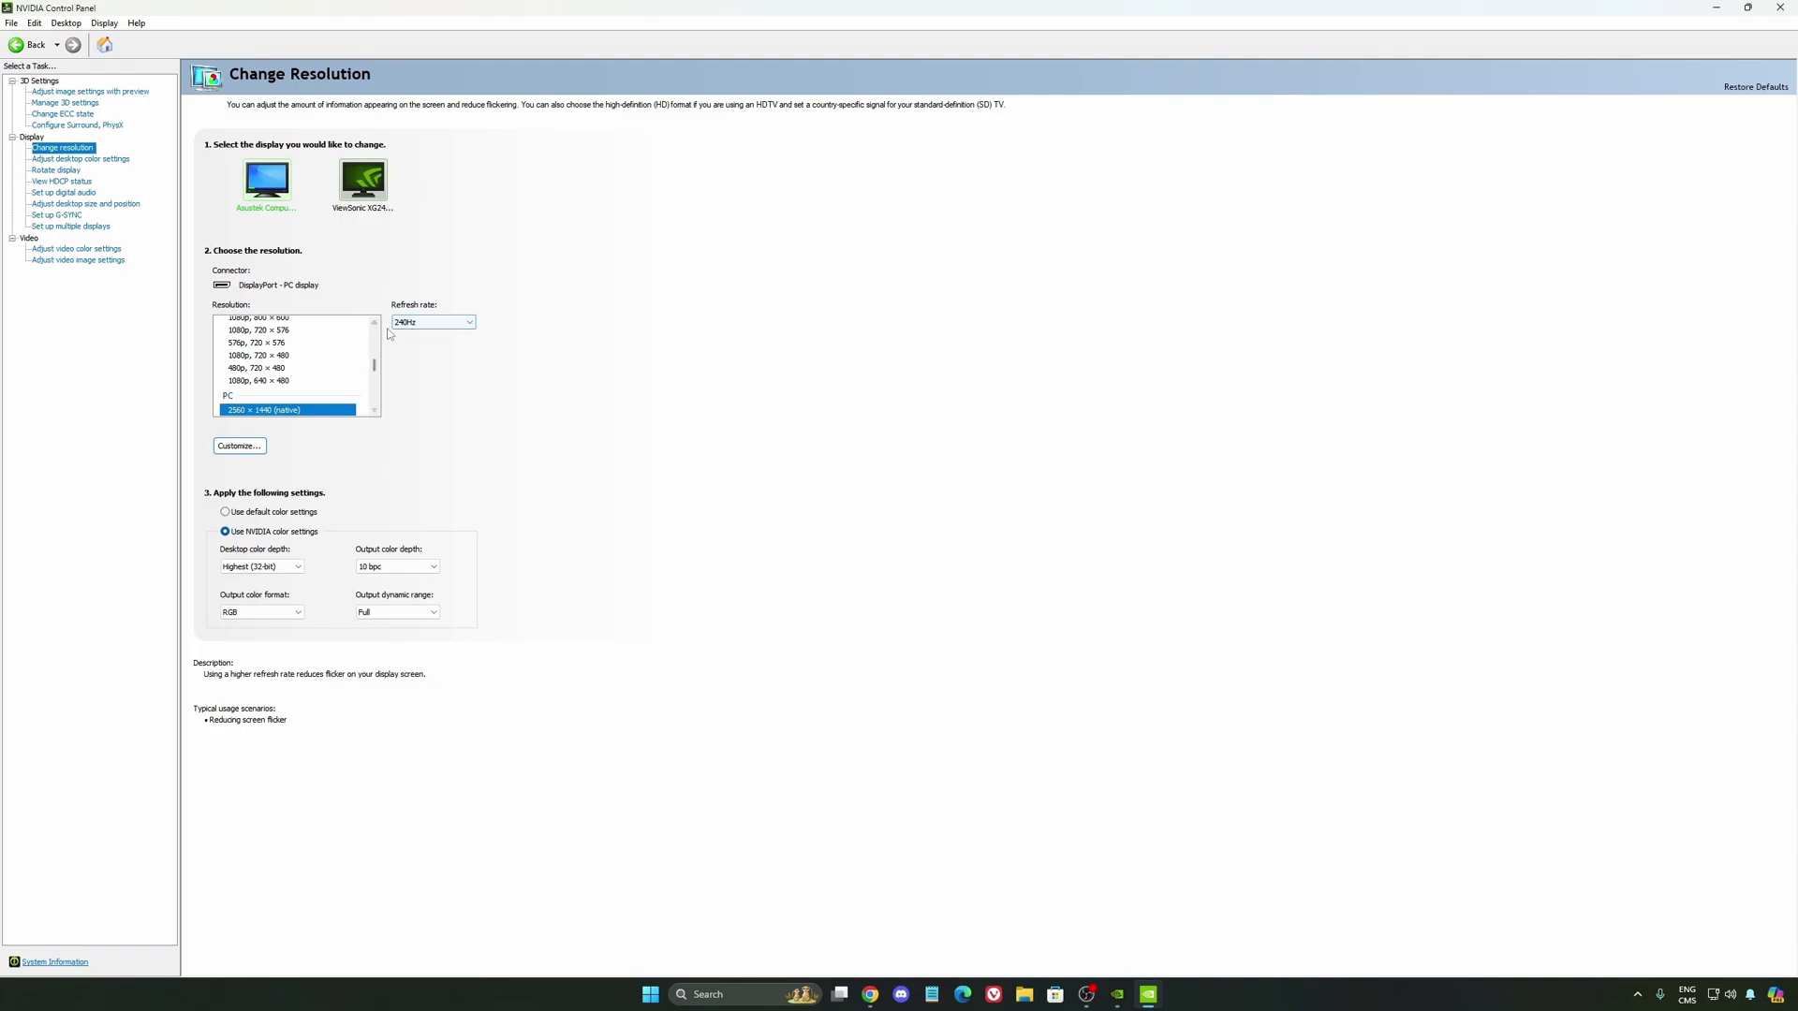
{"action": "left_click", "coordinate": [434, 324]}
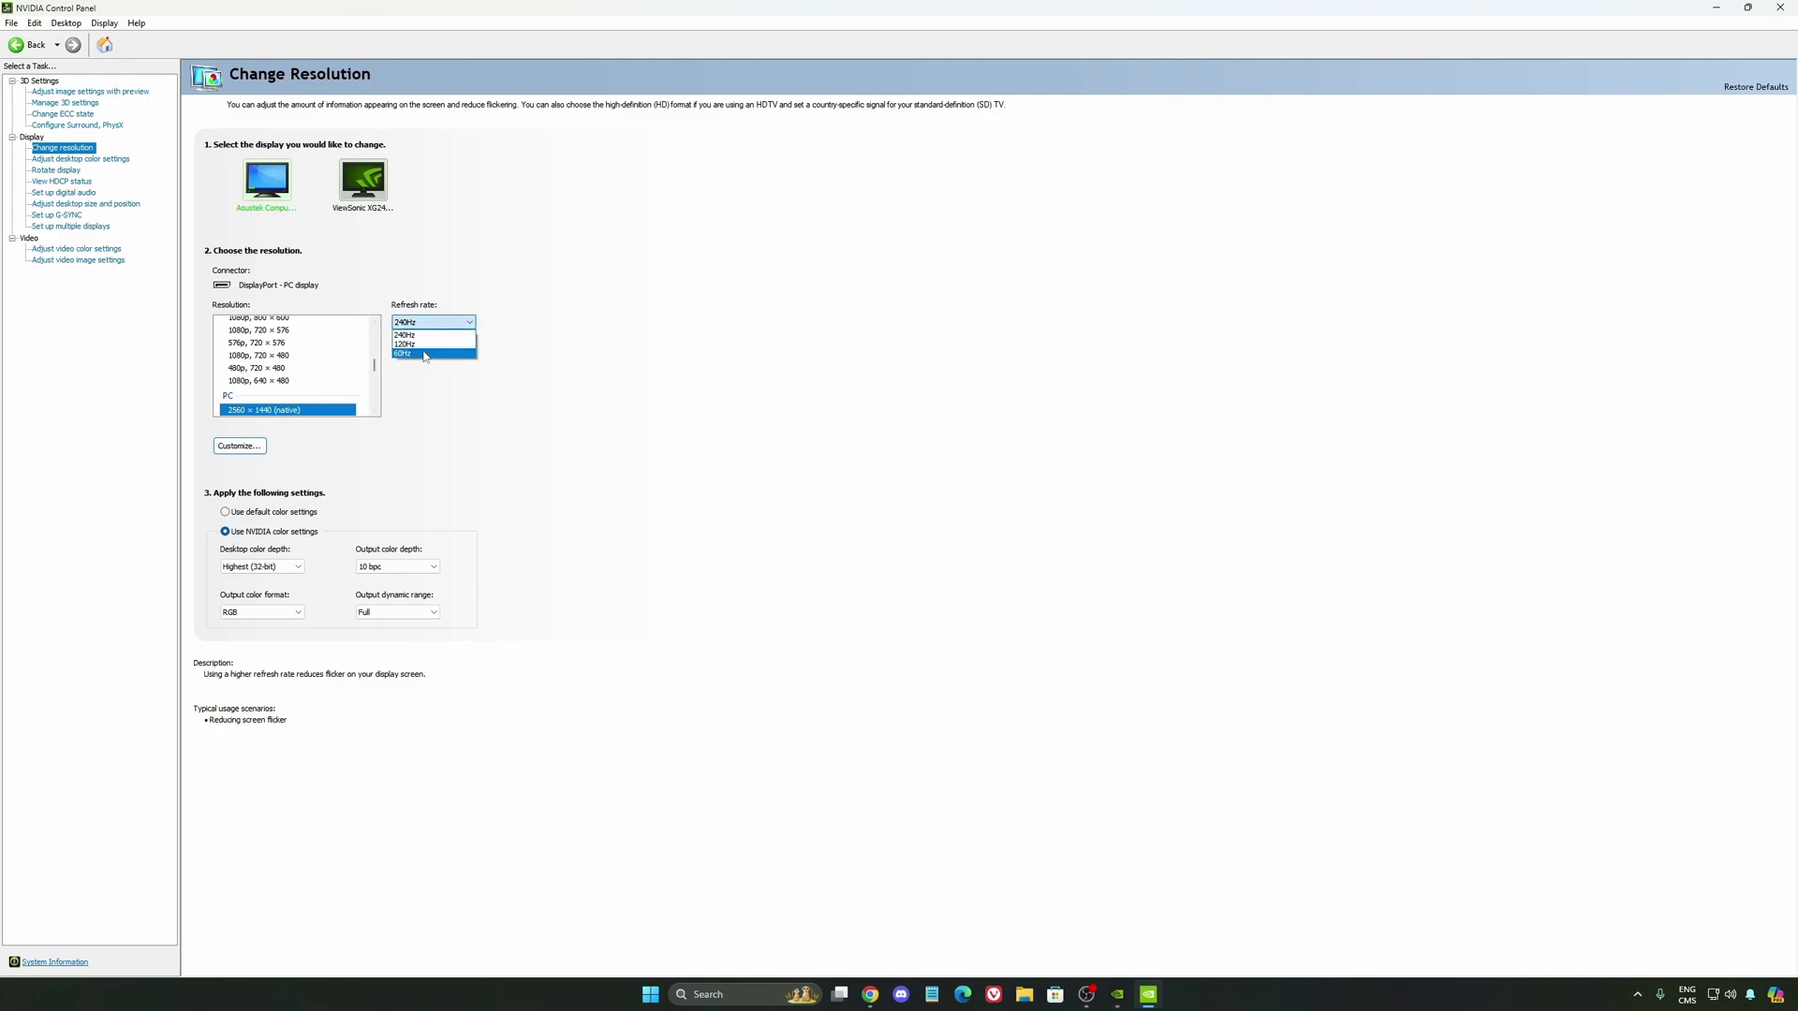
{"action": "left_click", "coordinate": [587, 334]}
{"action": "left_click", "coordinate": [437, 327]}
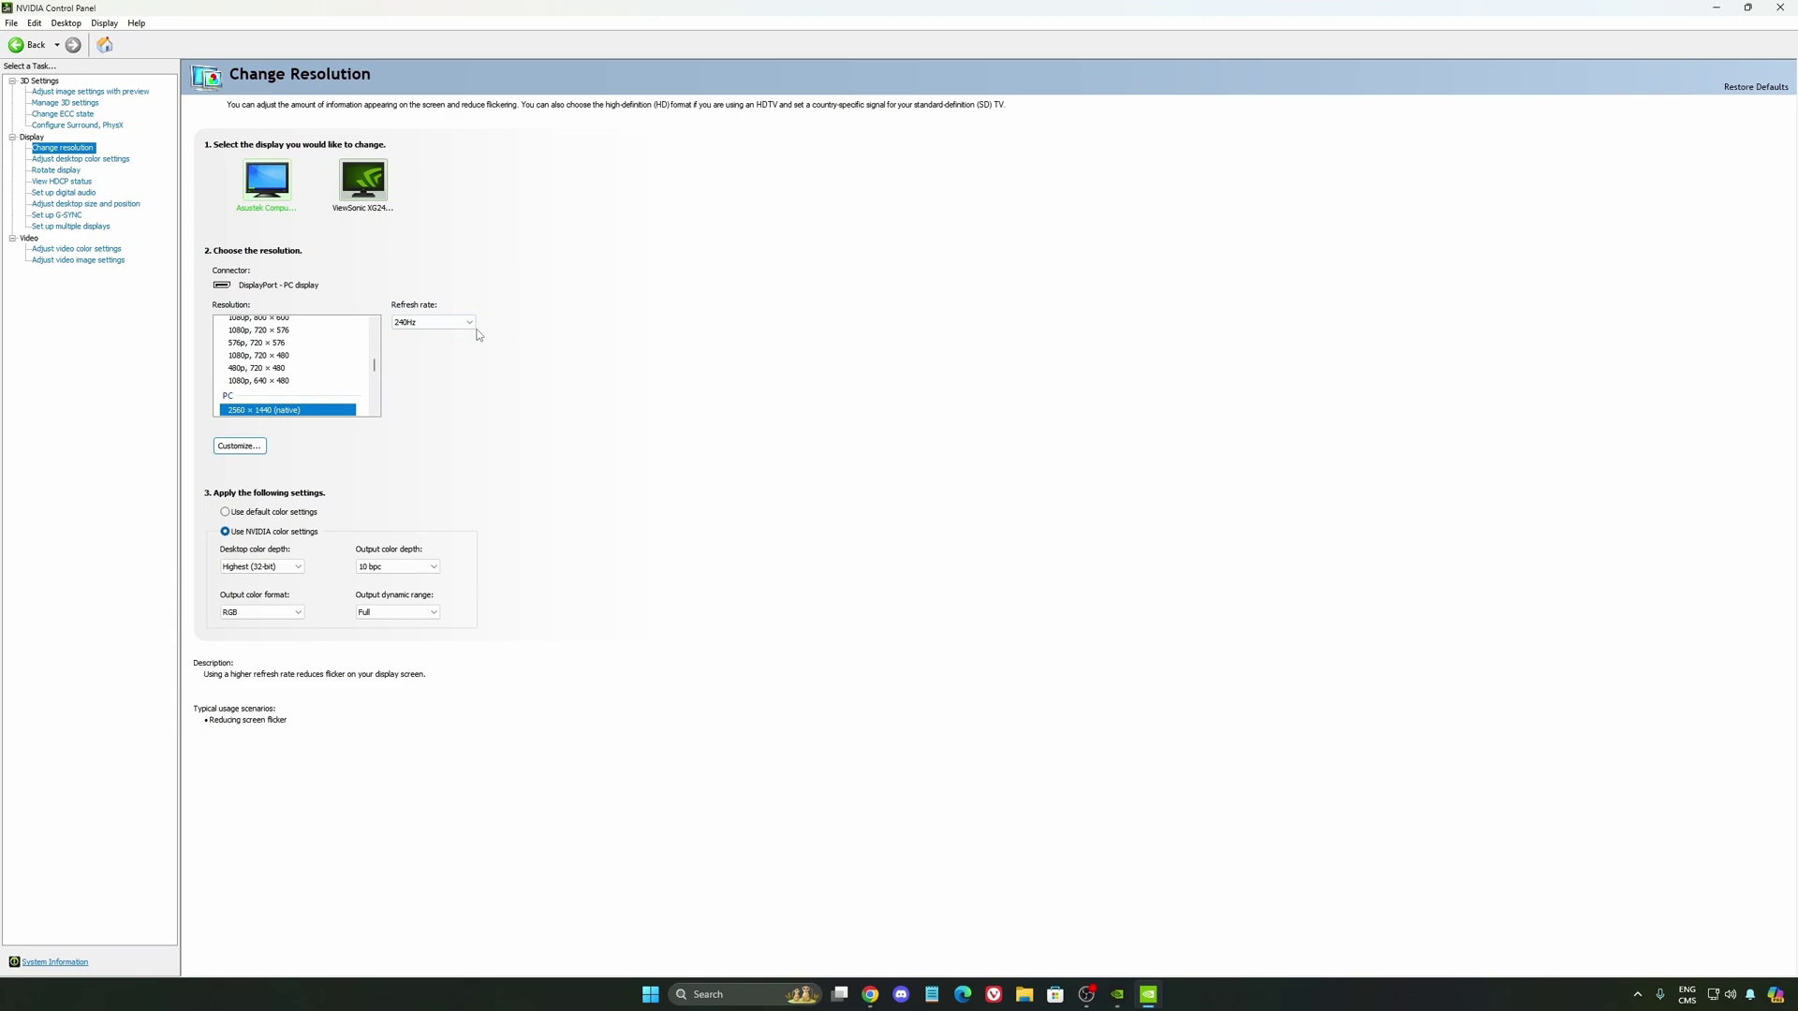
{"action": "left_click", "coordinate": [67, 217]}
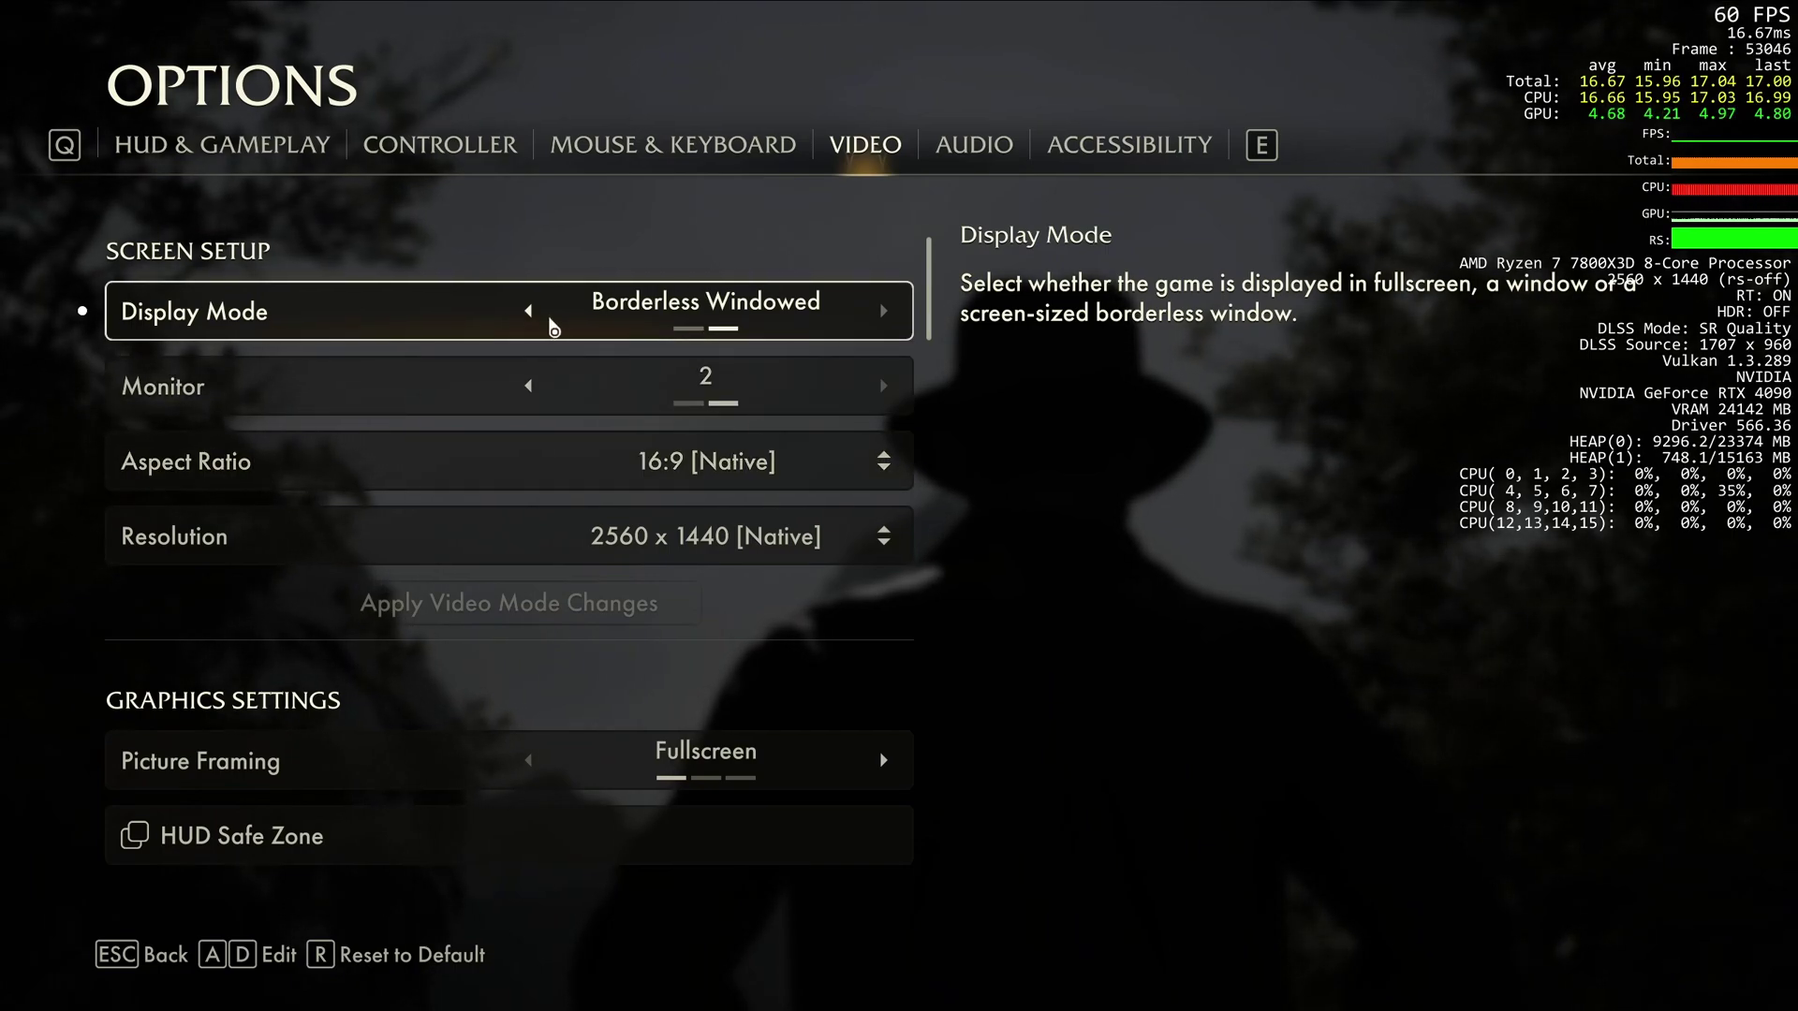
Step: Switch to the game's video options and review the Display Mode choices, leaving Borderless Windowed selected
{"action": "left_click", "coordinate": [545, 321]}
{"action": "left_click", "coordinate": [884, 310]}
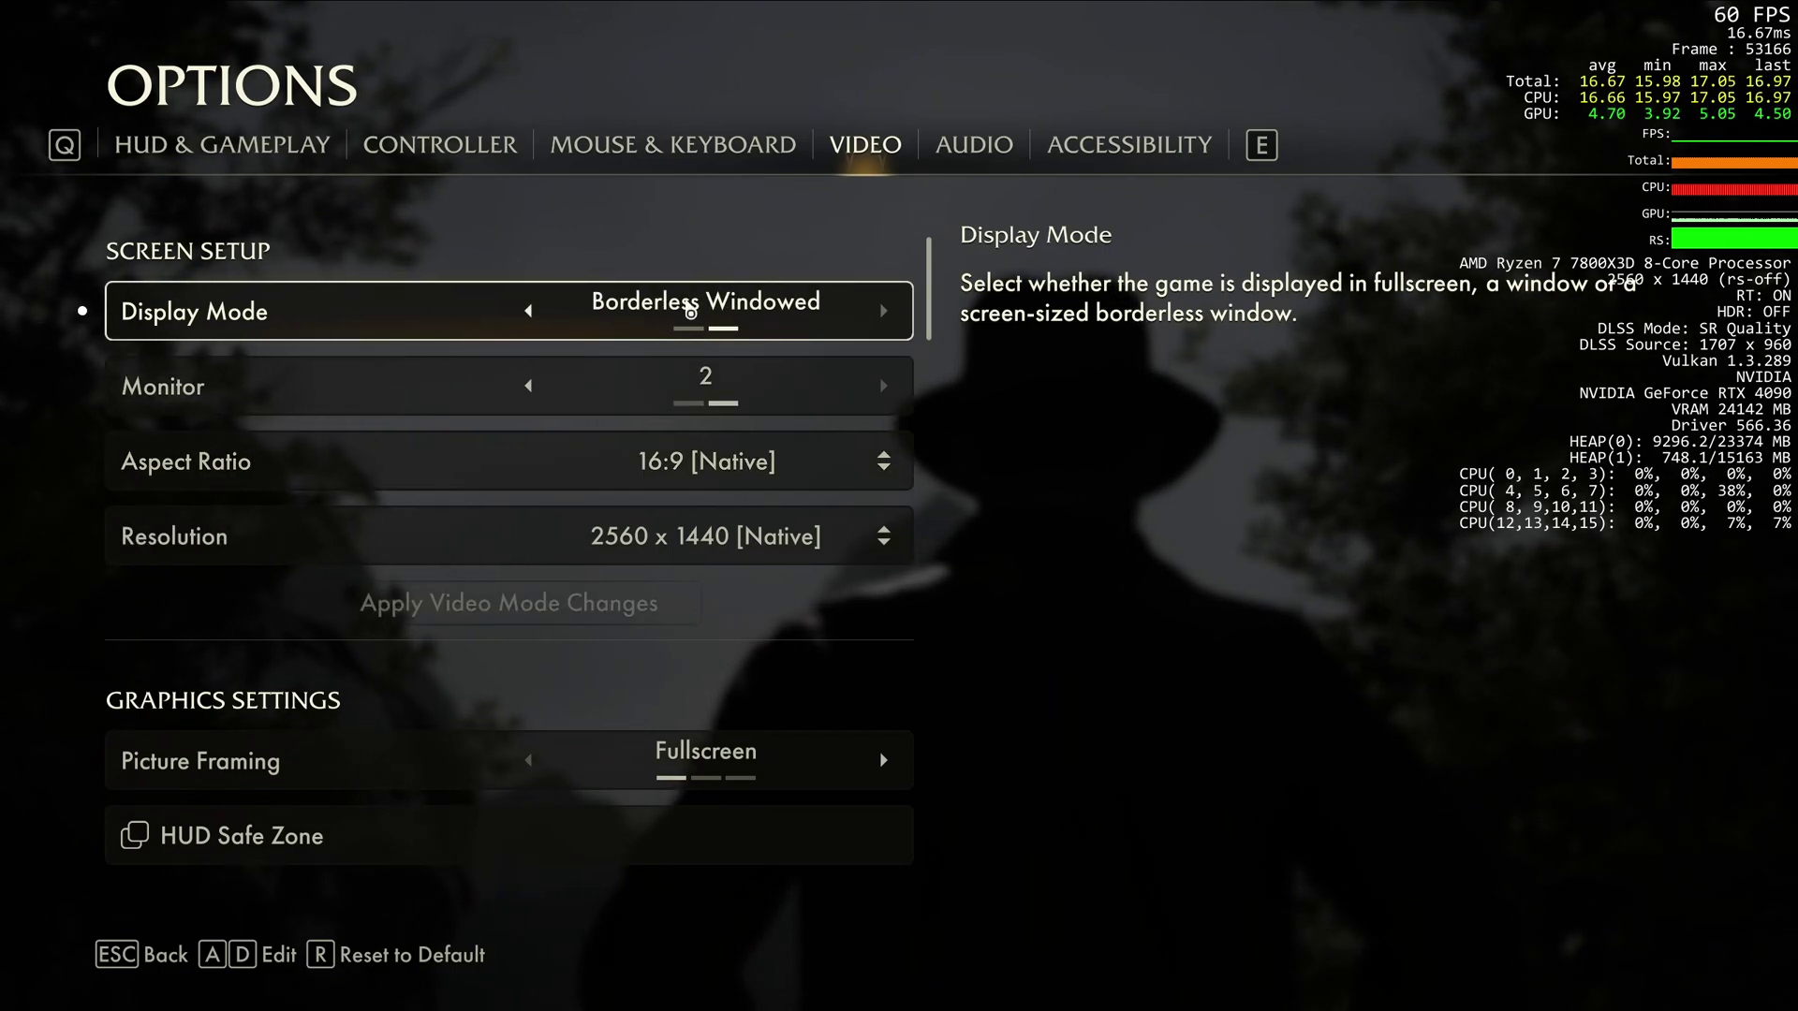
Step: Try the Widescreen option for Picture Framing in the graphics settings and return it to Fullscreen
{"action": "scroll", "coordinate": [796, 313], "scroll_direction": "down", "scroll_amount": 1}
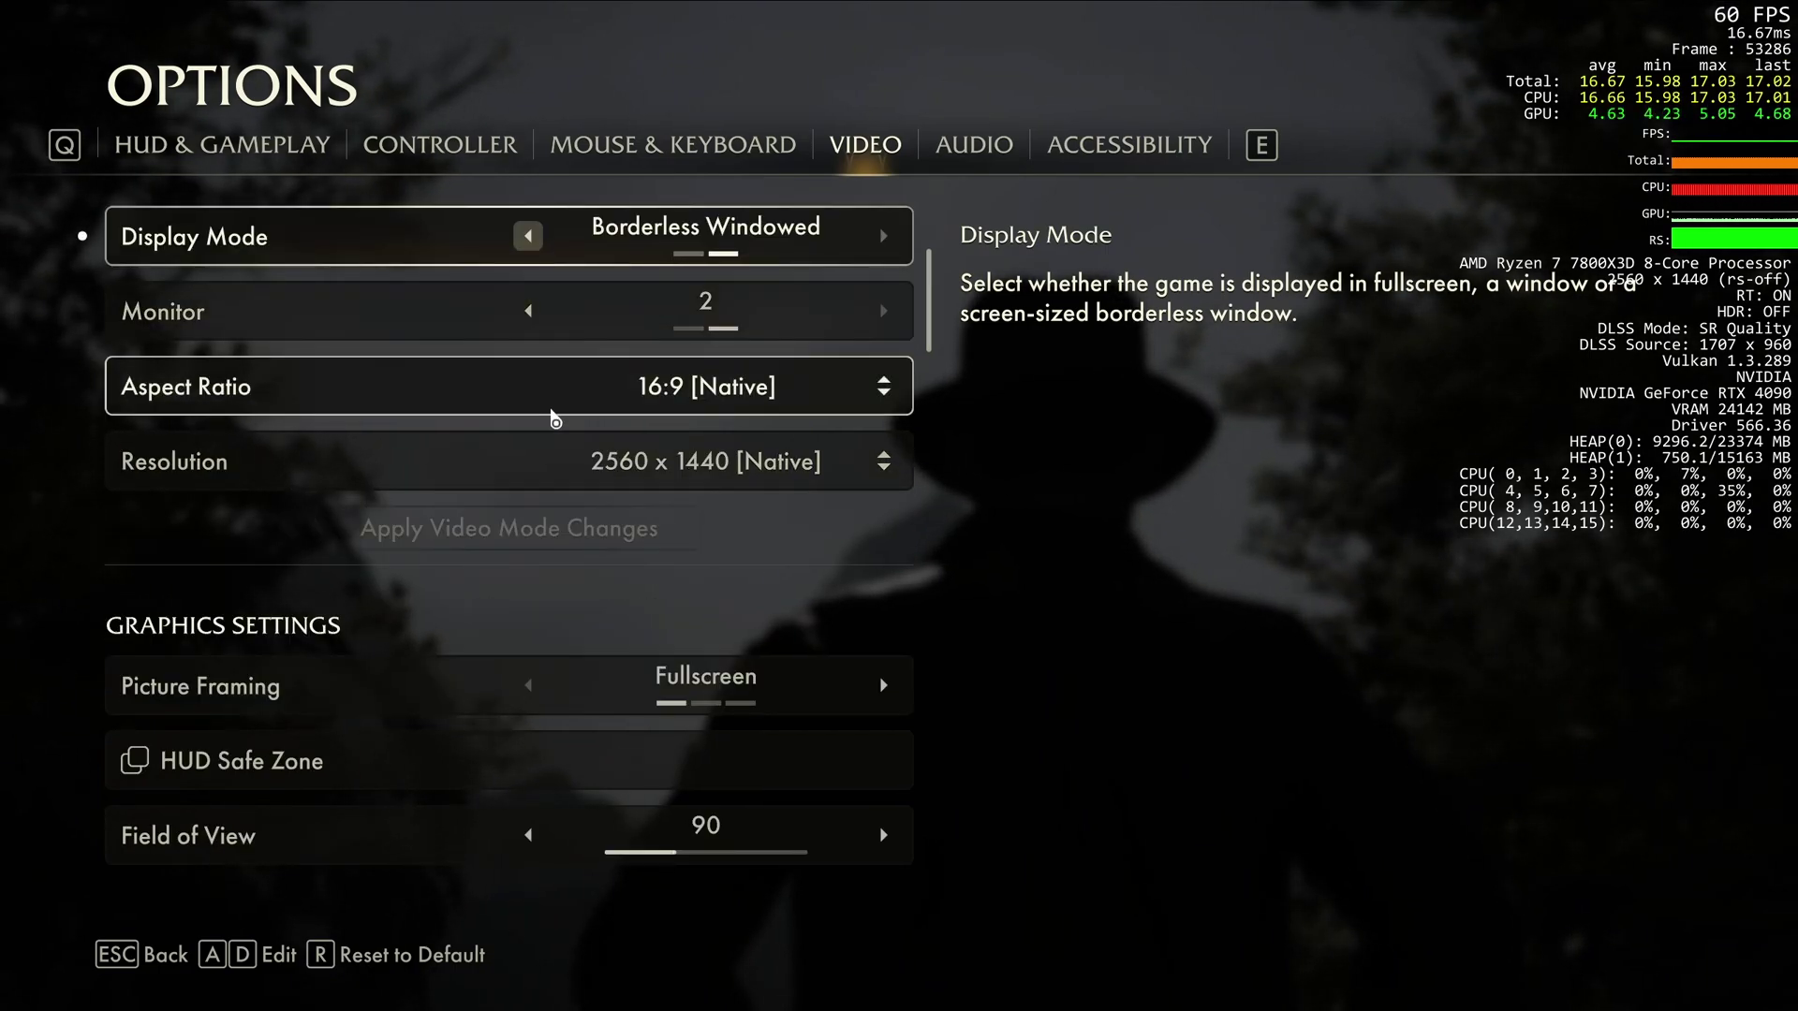
{"action": "scroll", "coordinate": [553, 419], "scroll_direction": "down", "scroll_amount": 1}
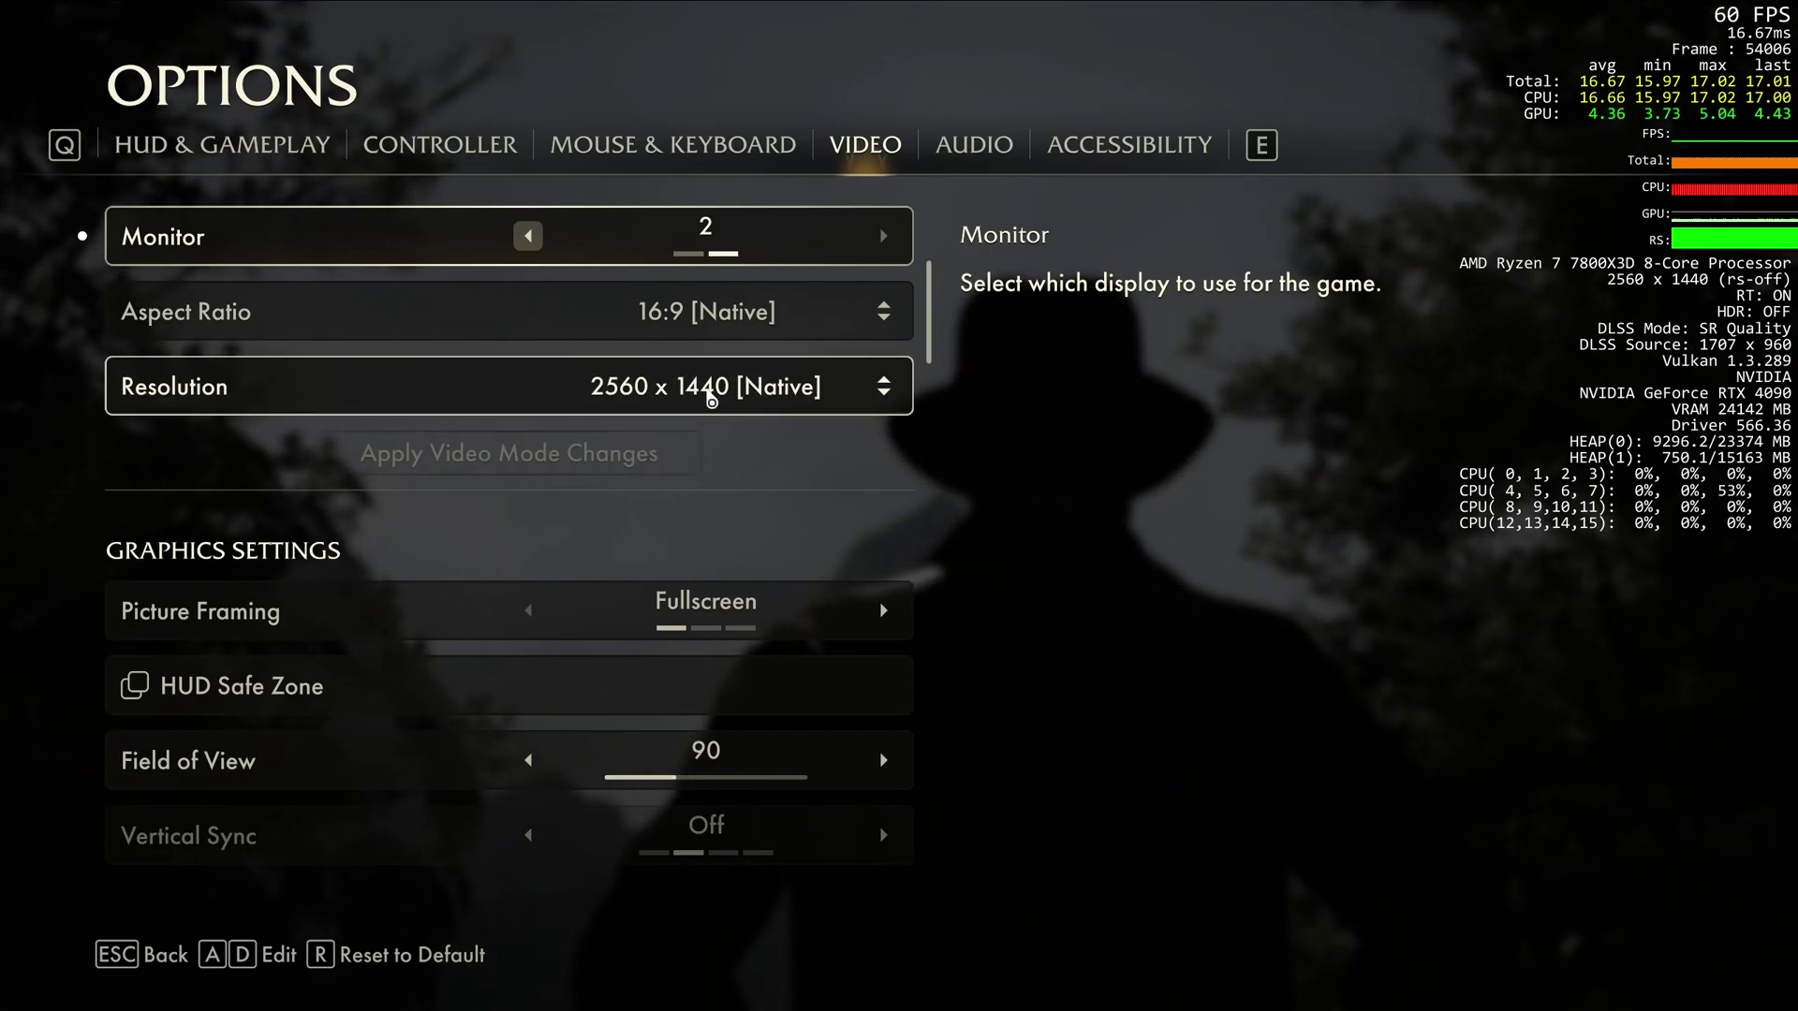
{"action": "scroll", "coordinate": [712, 401], "scroll_direction": "down", "scroll_amount": 3}
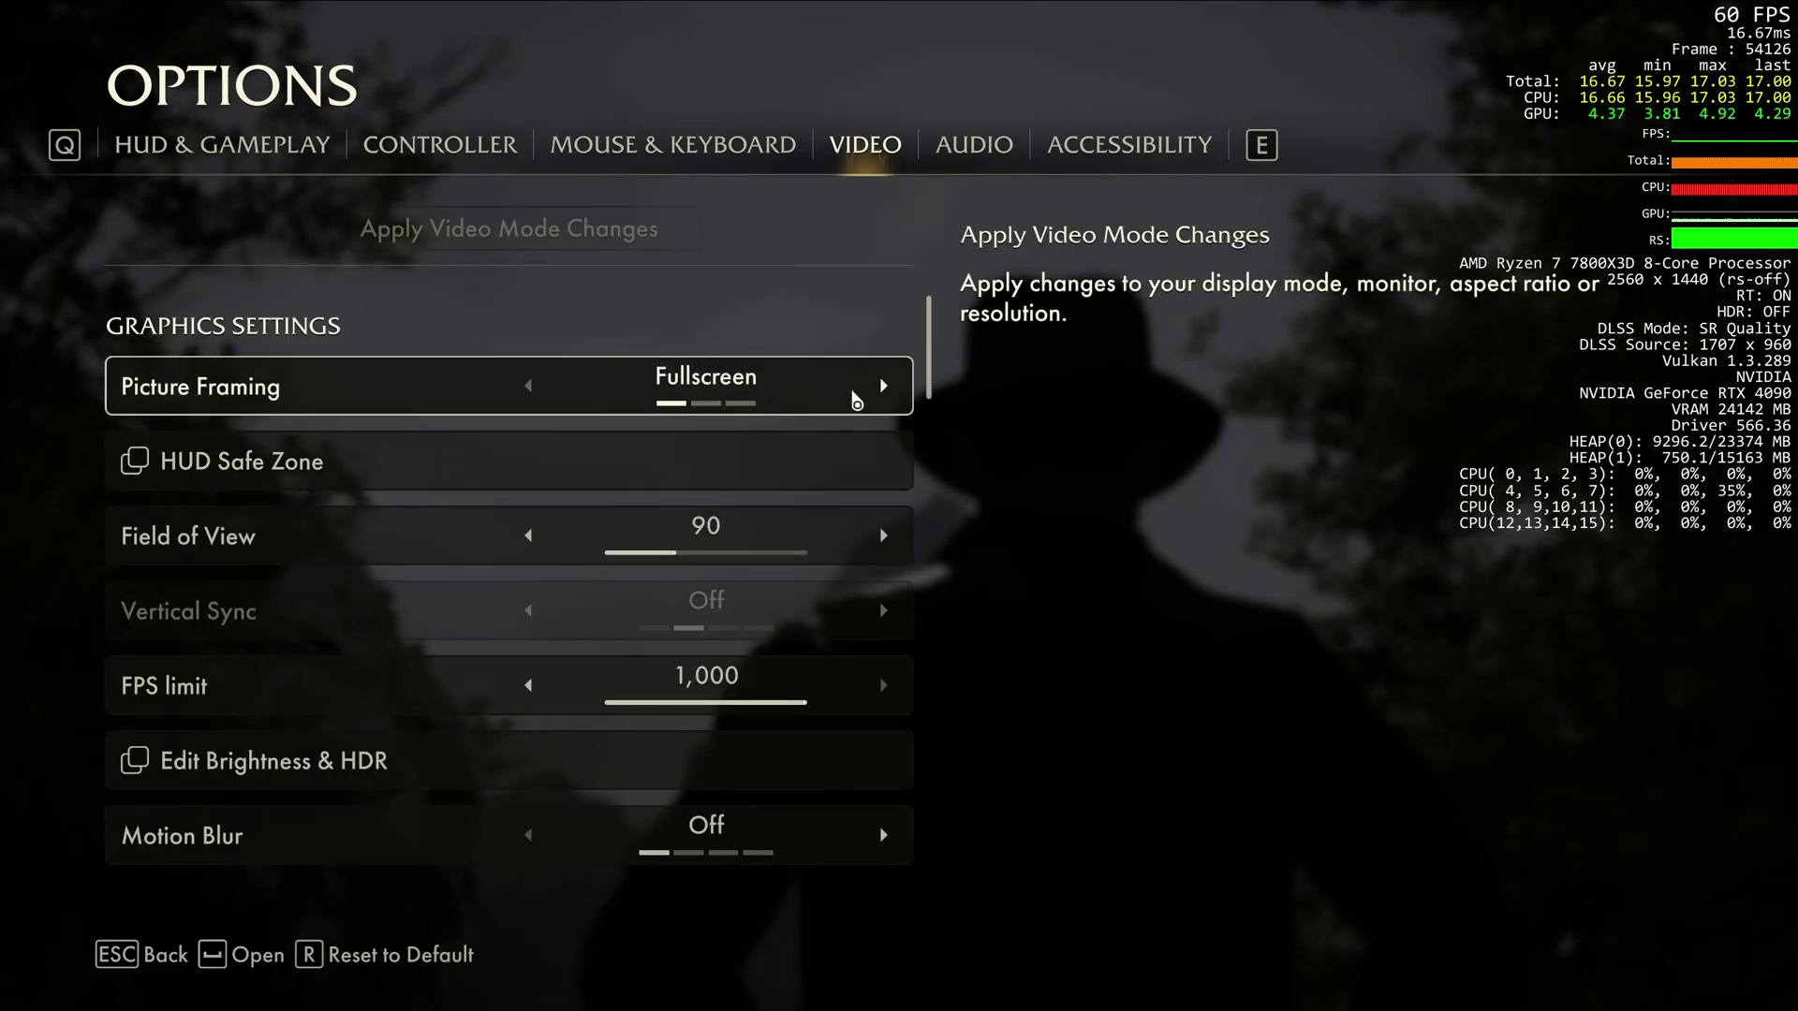
{"action": "left_click", "coordinate": [880, 386]}
{"action": "left_click", "coordinate": [880, 386]}
{"action": "left_click", "coordinate": [630, 423]}
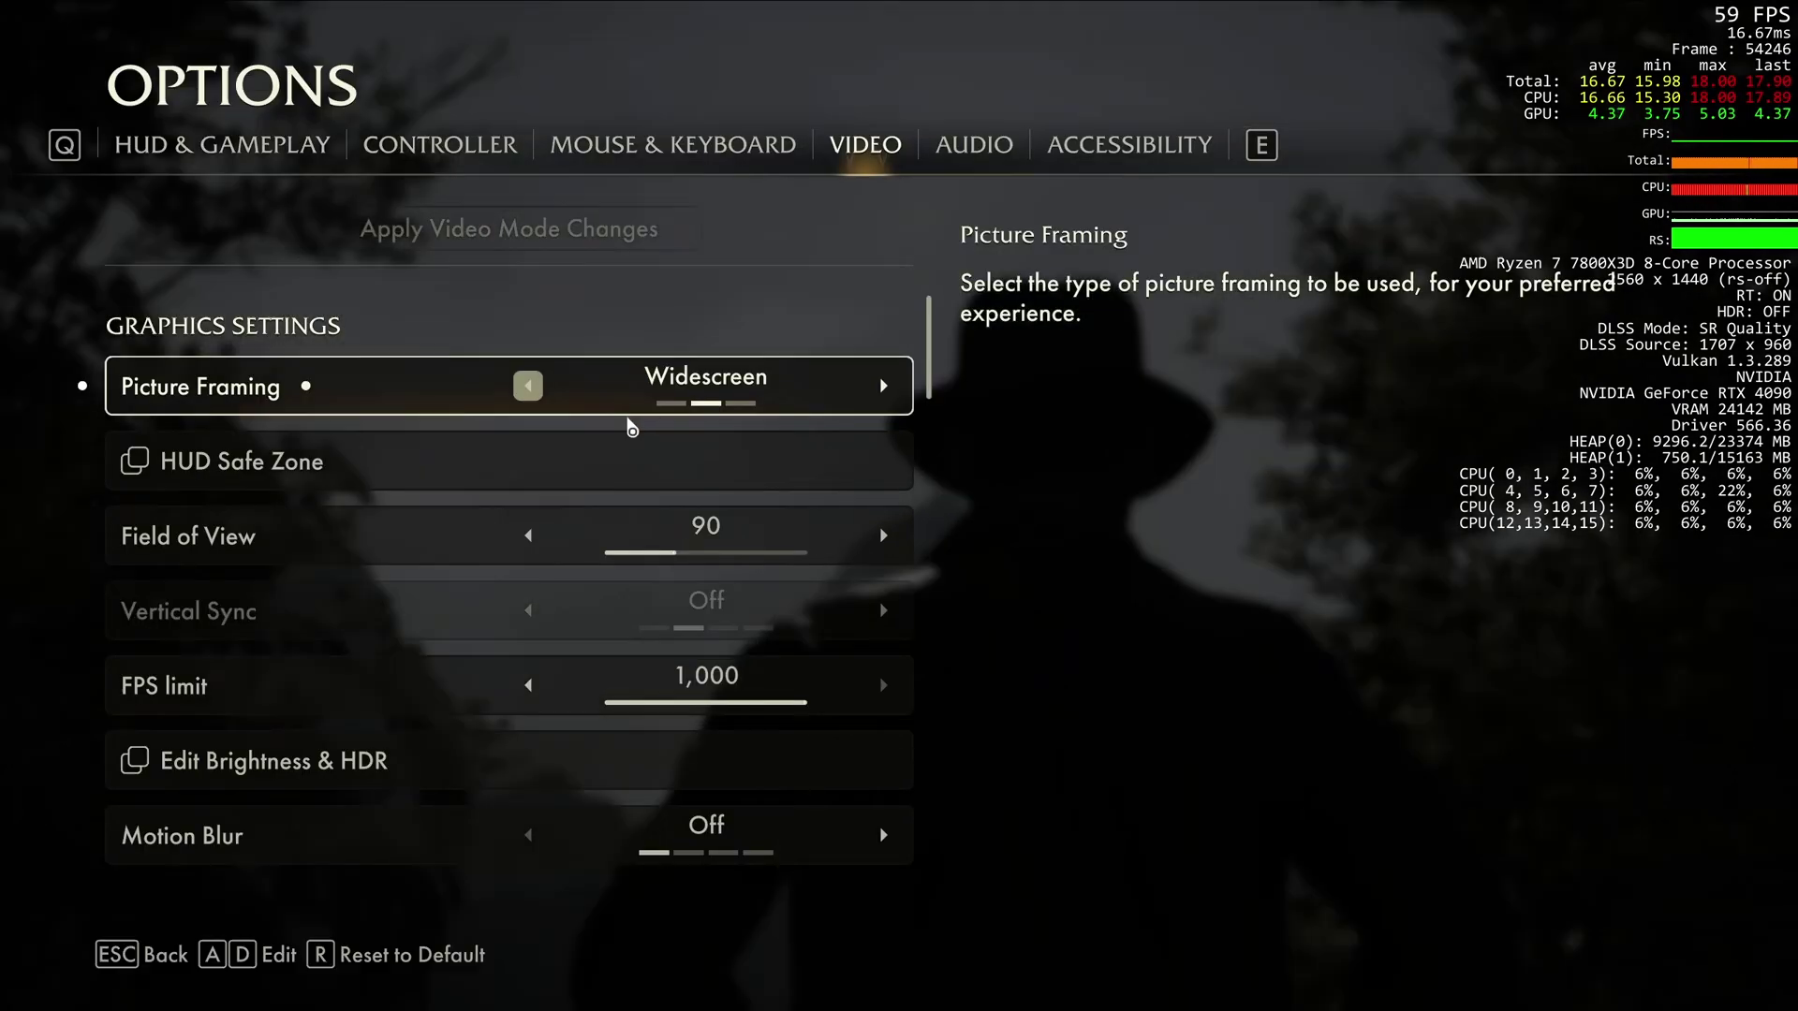
{"action": "left_click", "coordinate": [528, 386]}
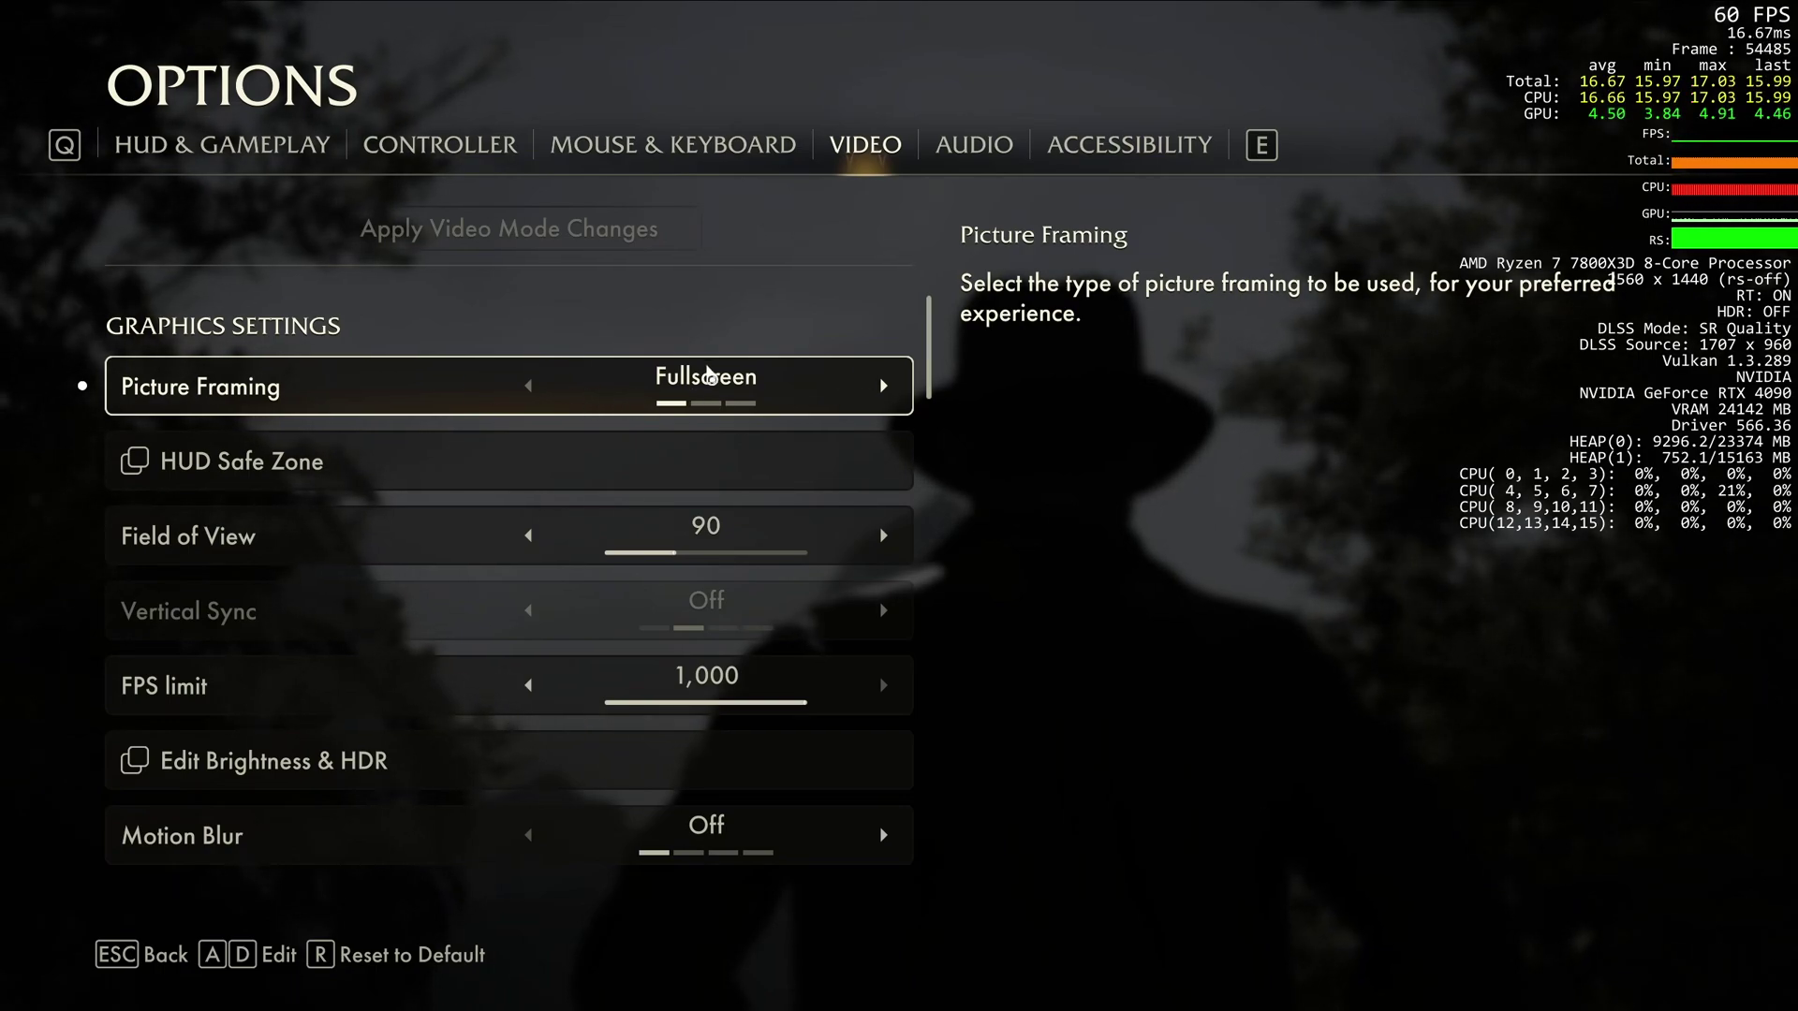
{"action": "left_click", "coordinate": [883, 386]}
{"action": "left_click", "coordinate": [883, 385]}
{"action": "left_click", "coordinate": [735, 393]}
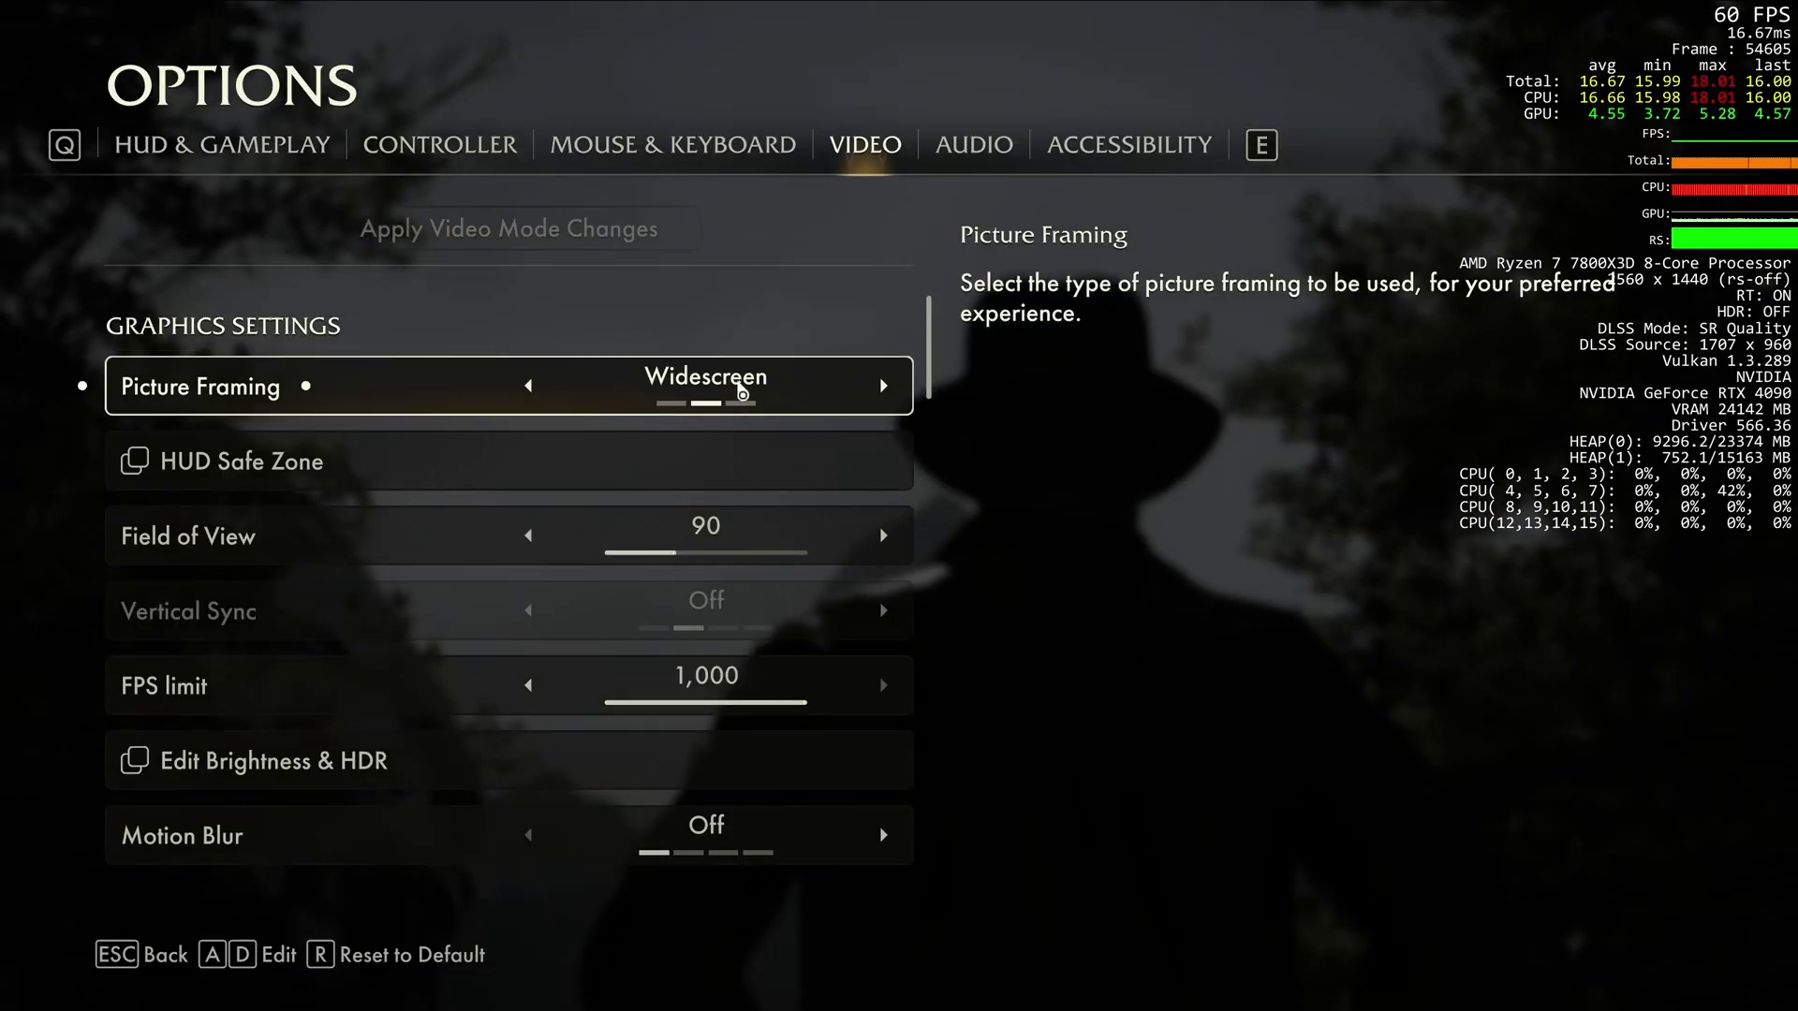
{"action": "left_click", "coordinate": [528, 386]}
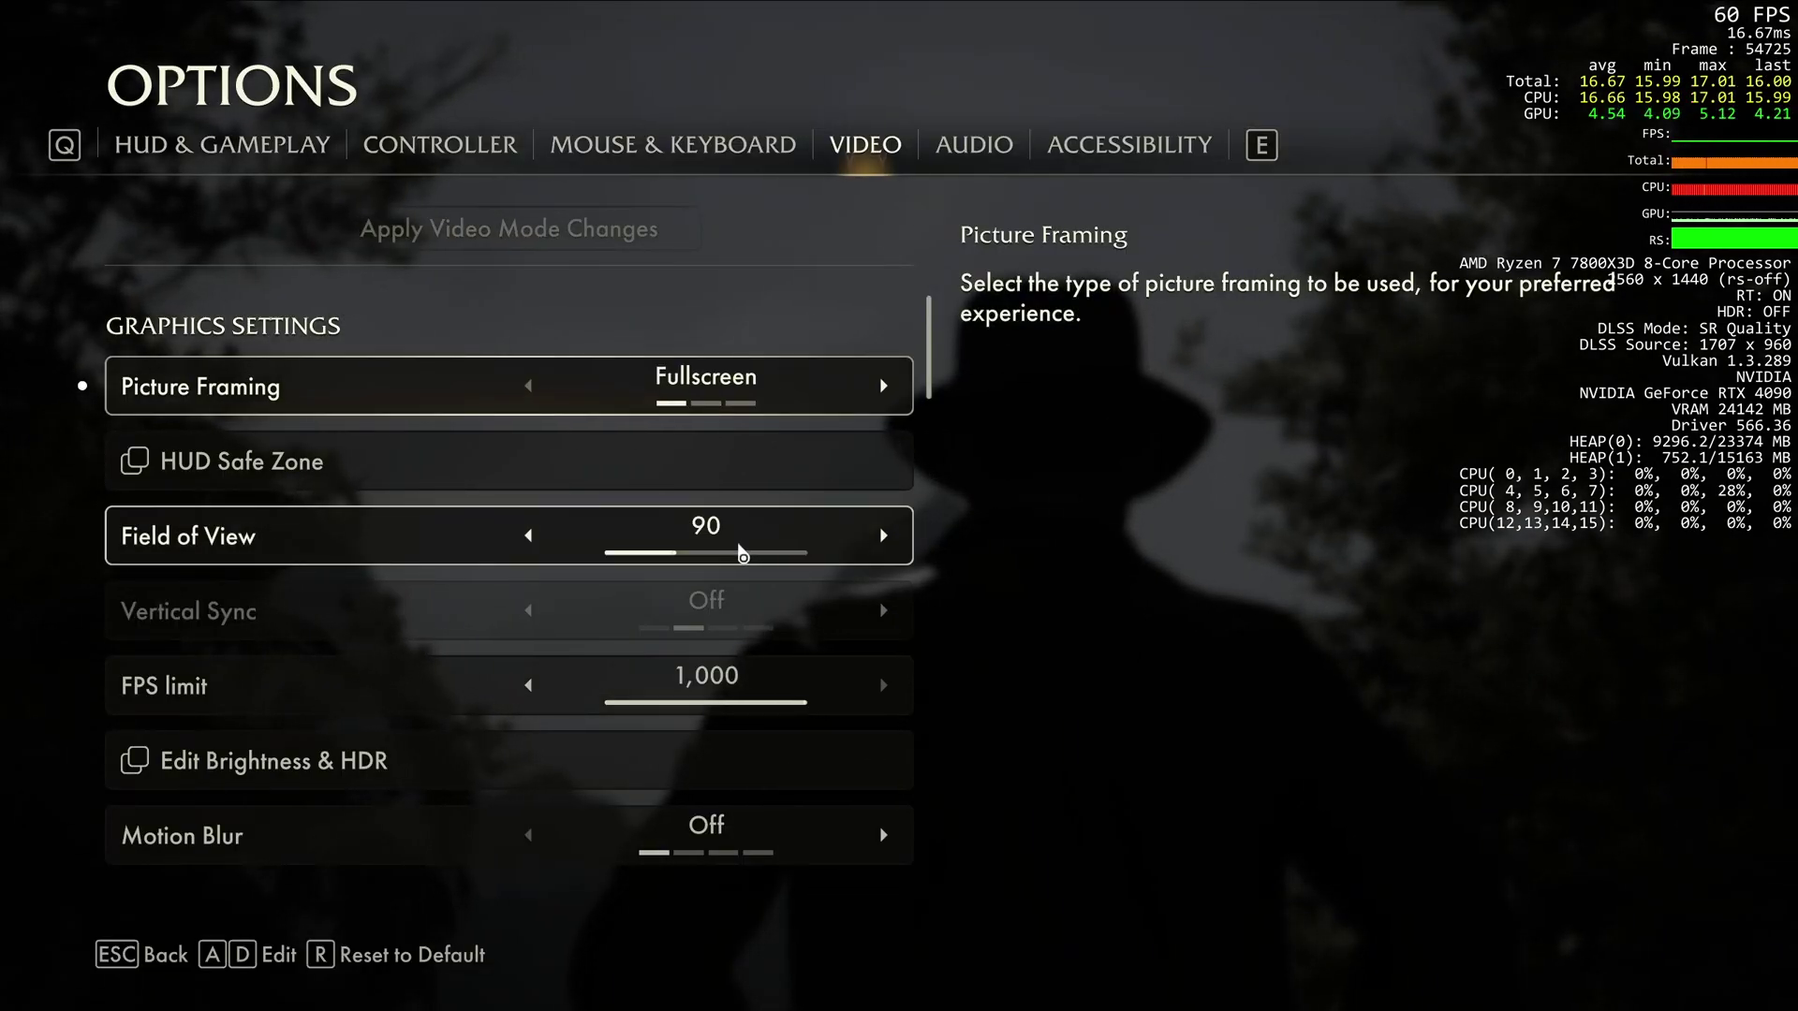
Step: Set the image Sharpening amount to 70 in the graphics settings
{"action": "scroll", "coordinate": [629, 512], "scroll_direction": "down", "scroll_amount": 2}
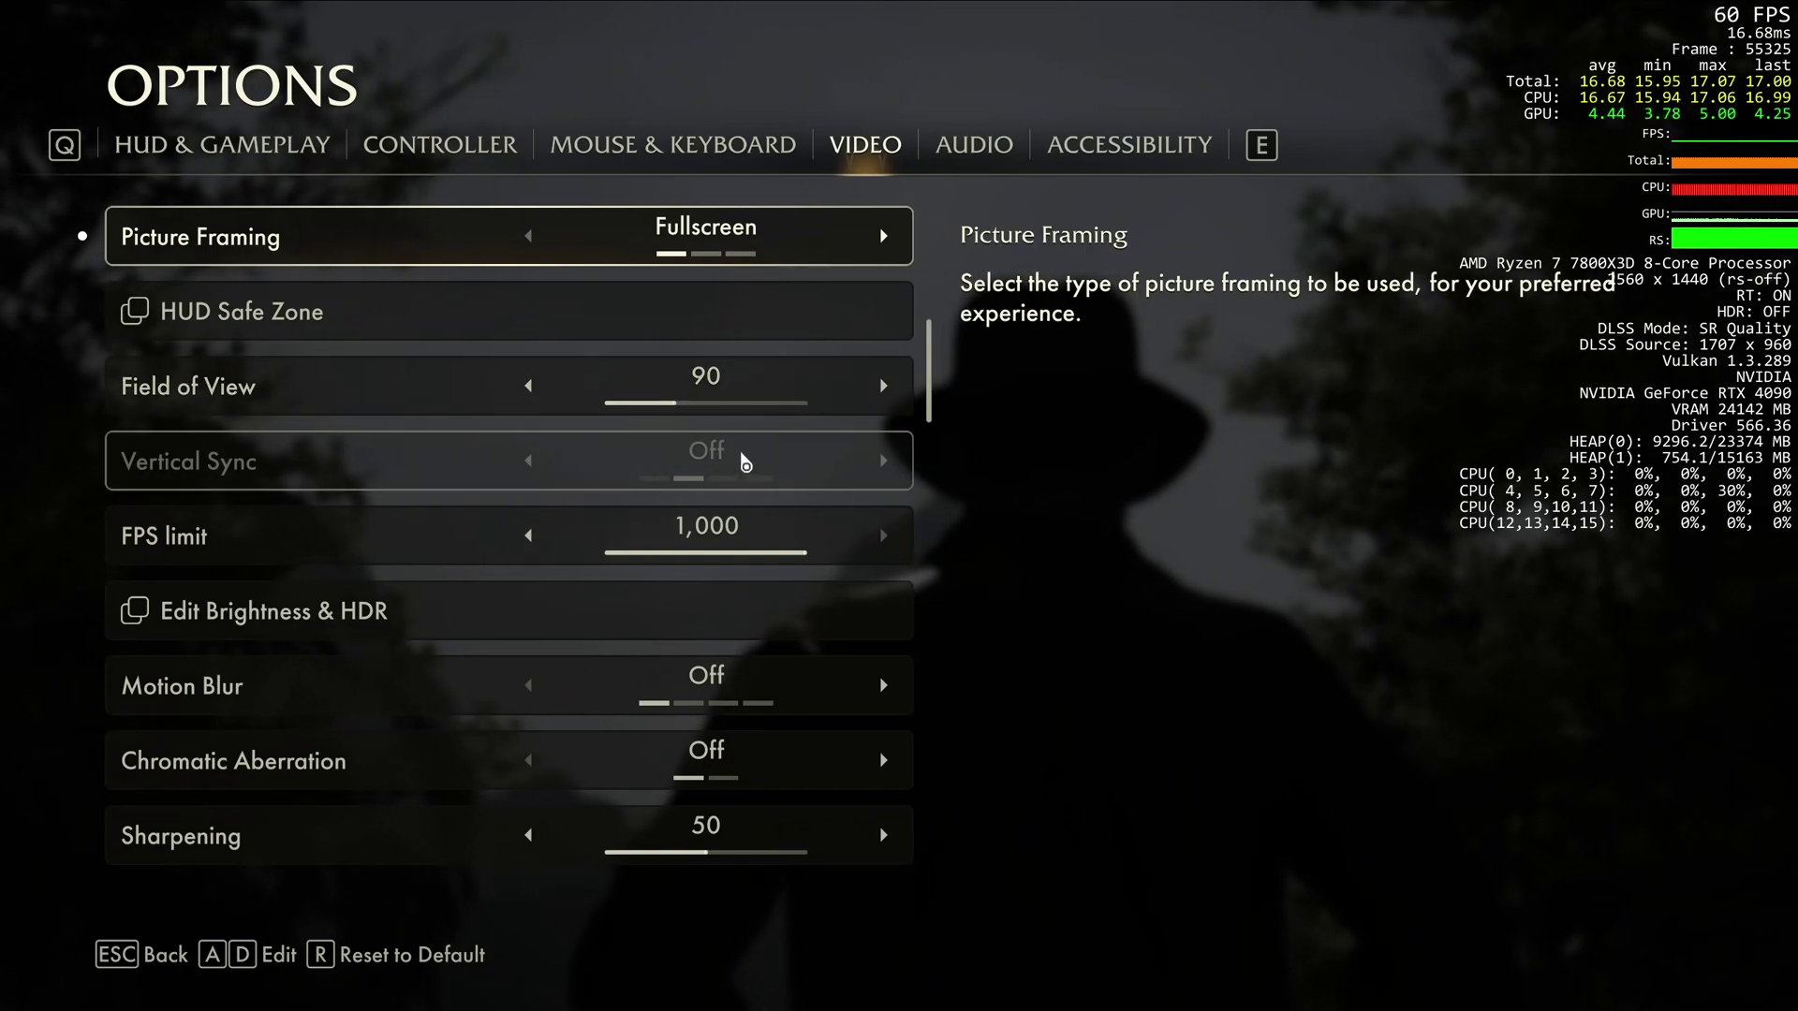
{"action": "scroll", "coordinate": [745, 462], "scroll_direction": "down", "scroll_amount": 2}
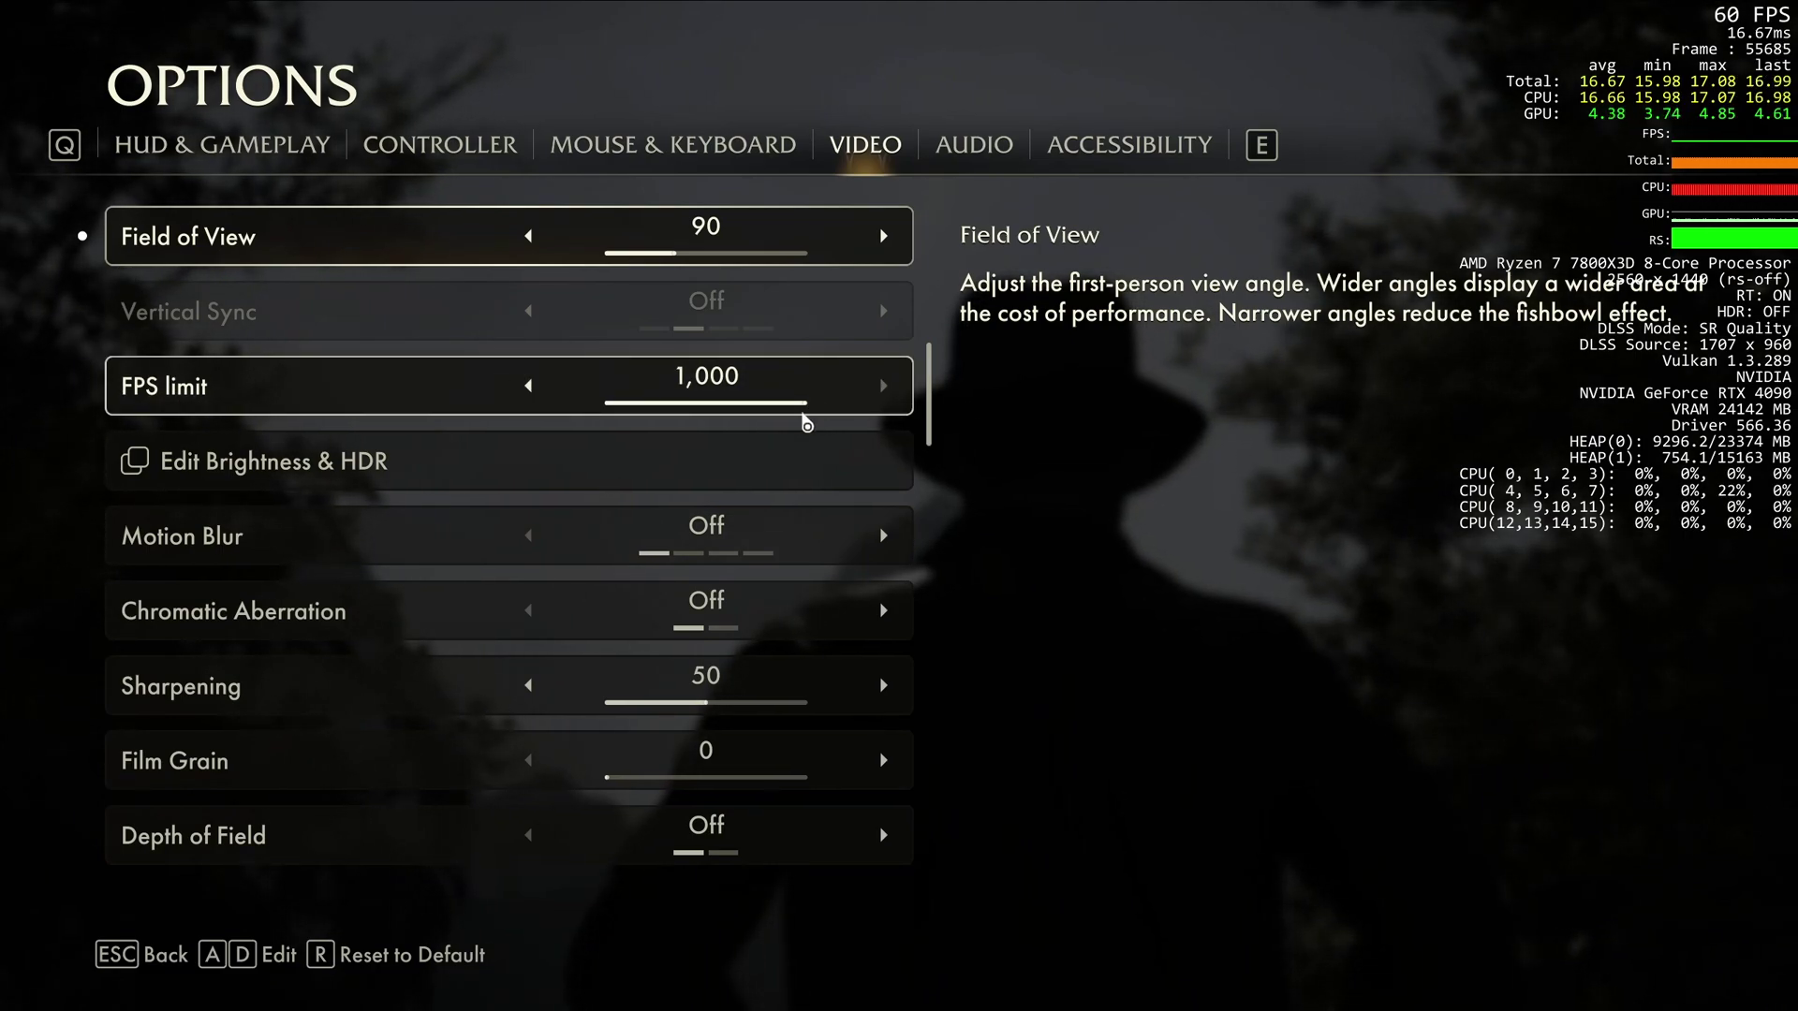
{"action": "scroll", "coordinate": [807, 424], "scroll_direction": "down", "scroll_amount": 1}
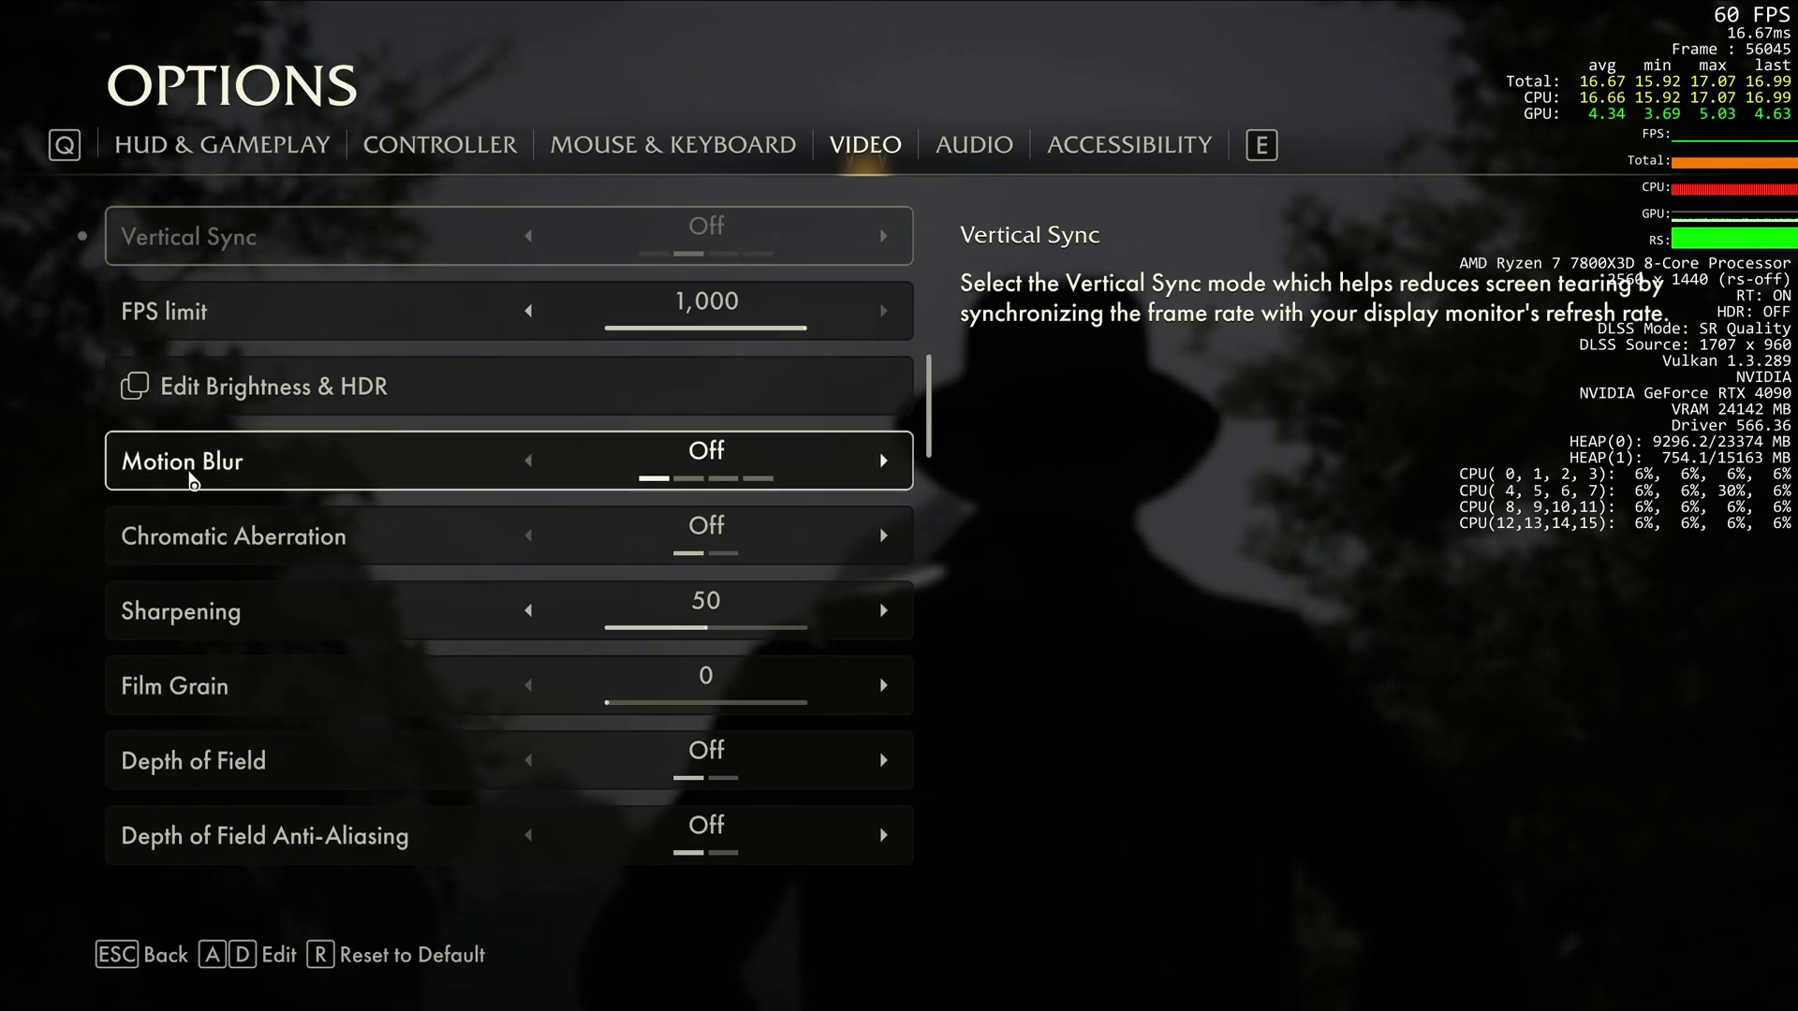
{"action": "scroll", "coordinate": [192, 486], "scroll_direction": "down", "scroll_amount": 1}
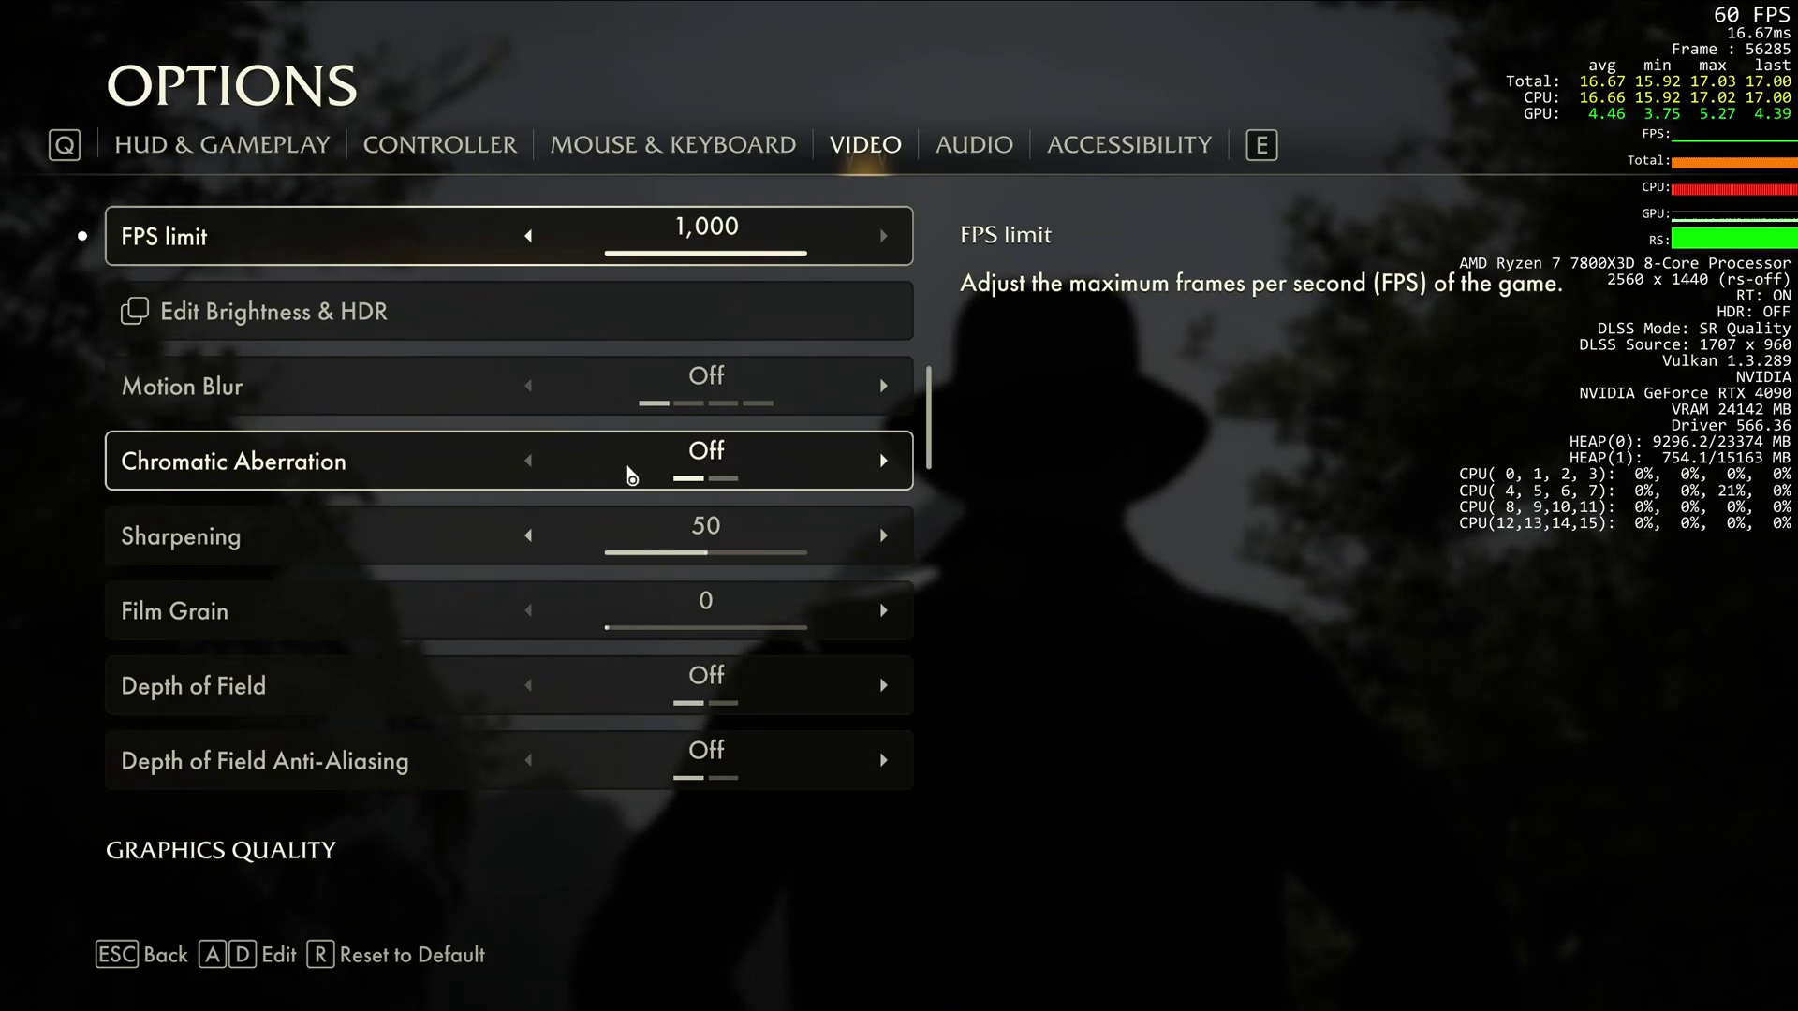
{"action": "scroll", "coordinate": [430, 489], "scroll_direction": "down", "scroll_amount": 1}
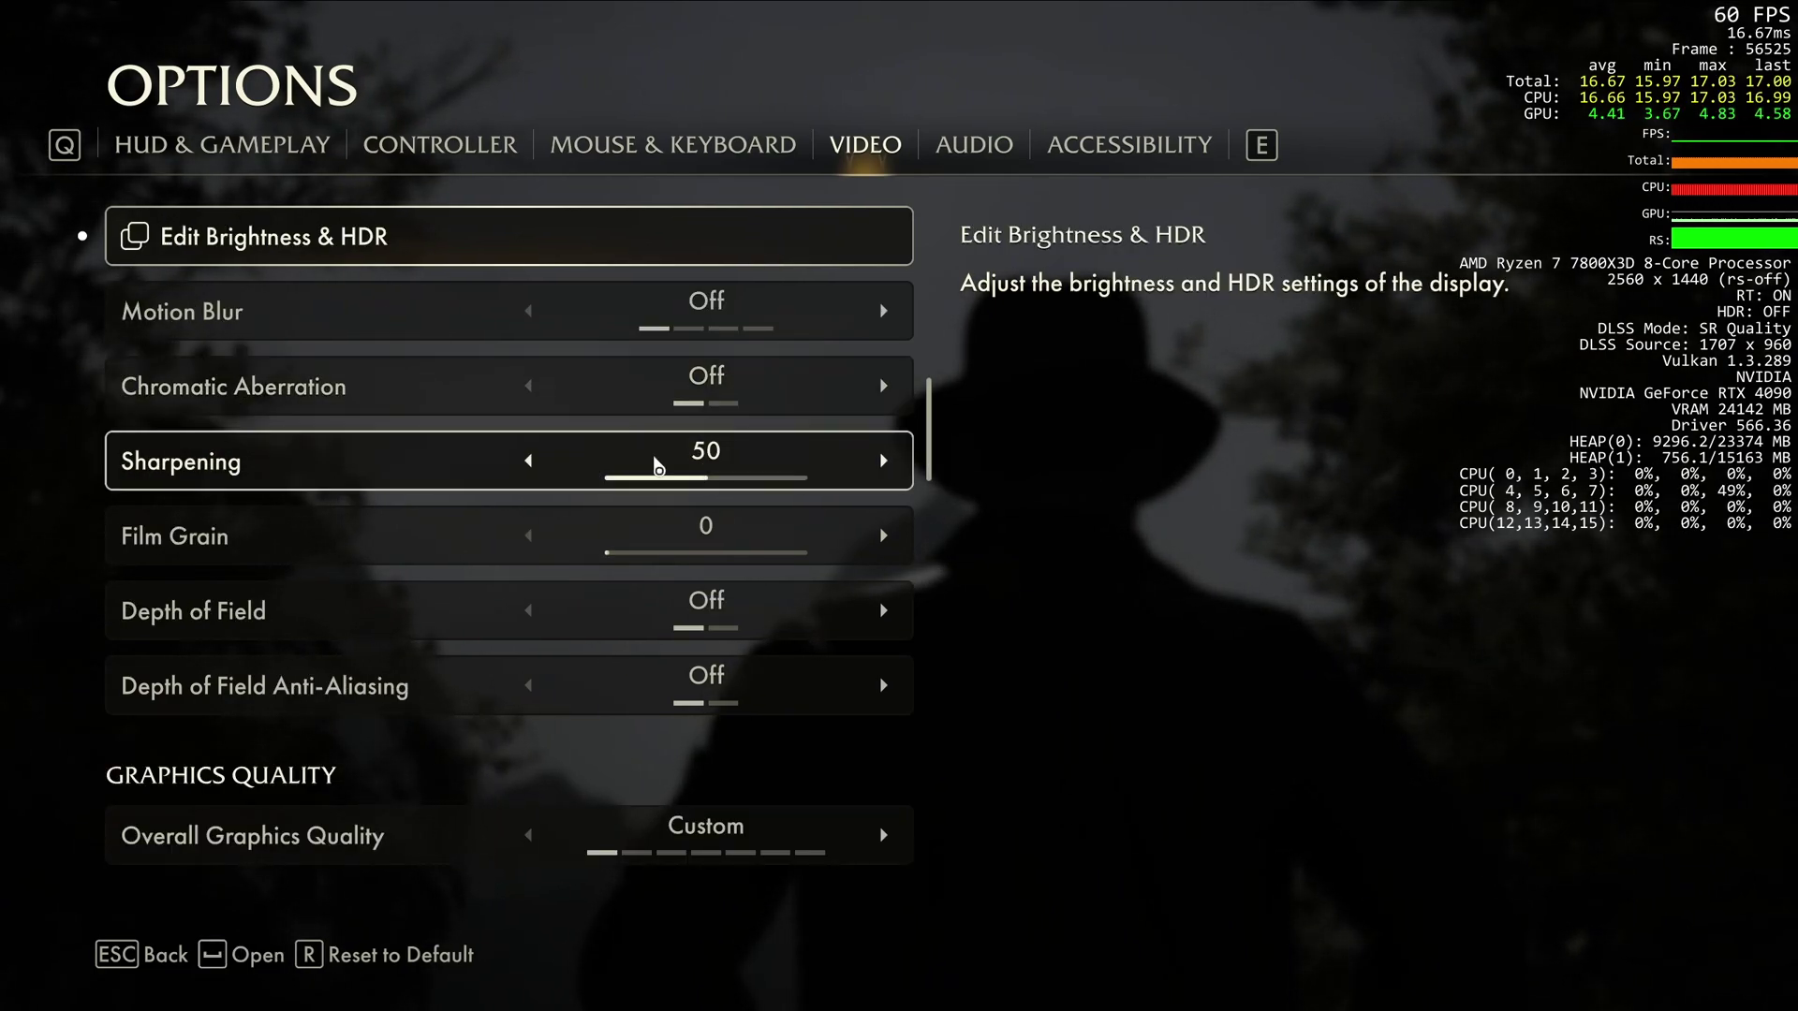
{"action": "left_click_drag", "start_coordinate": [714, 487], "coordinate": [749, 488]}
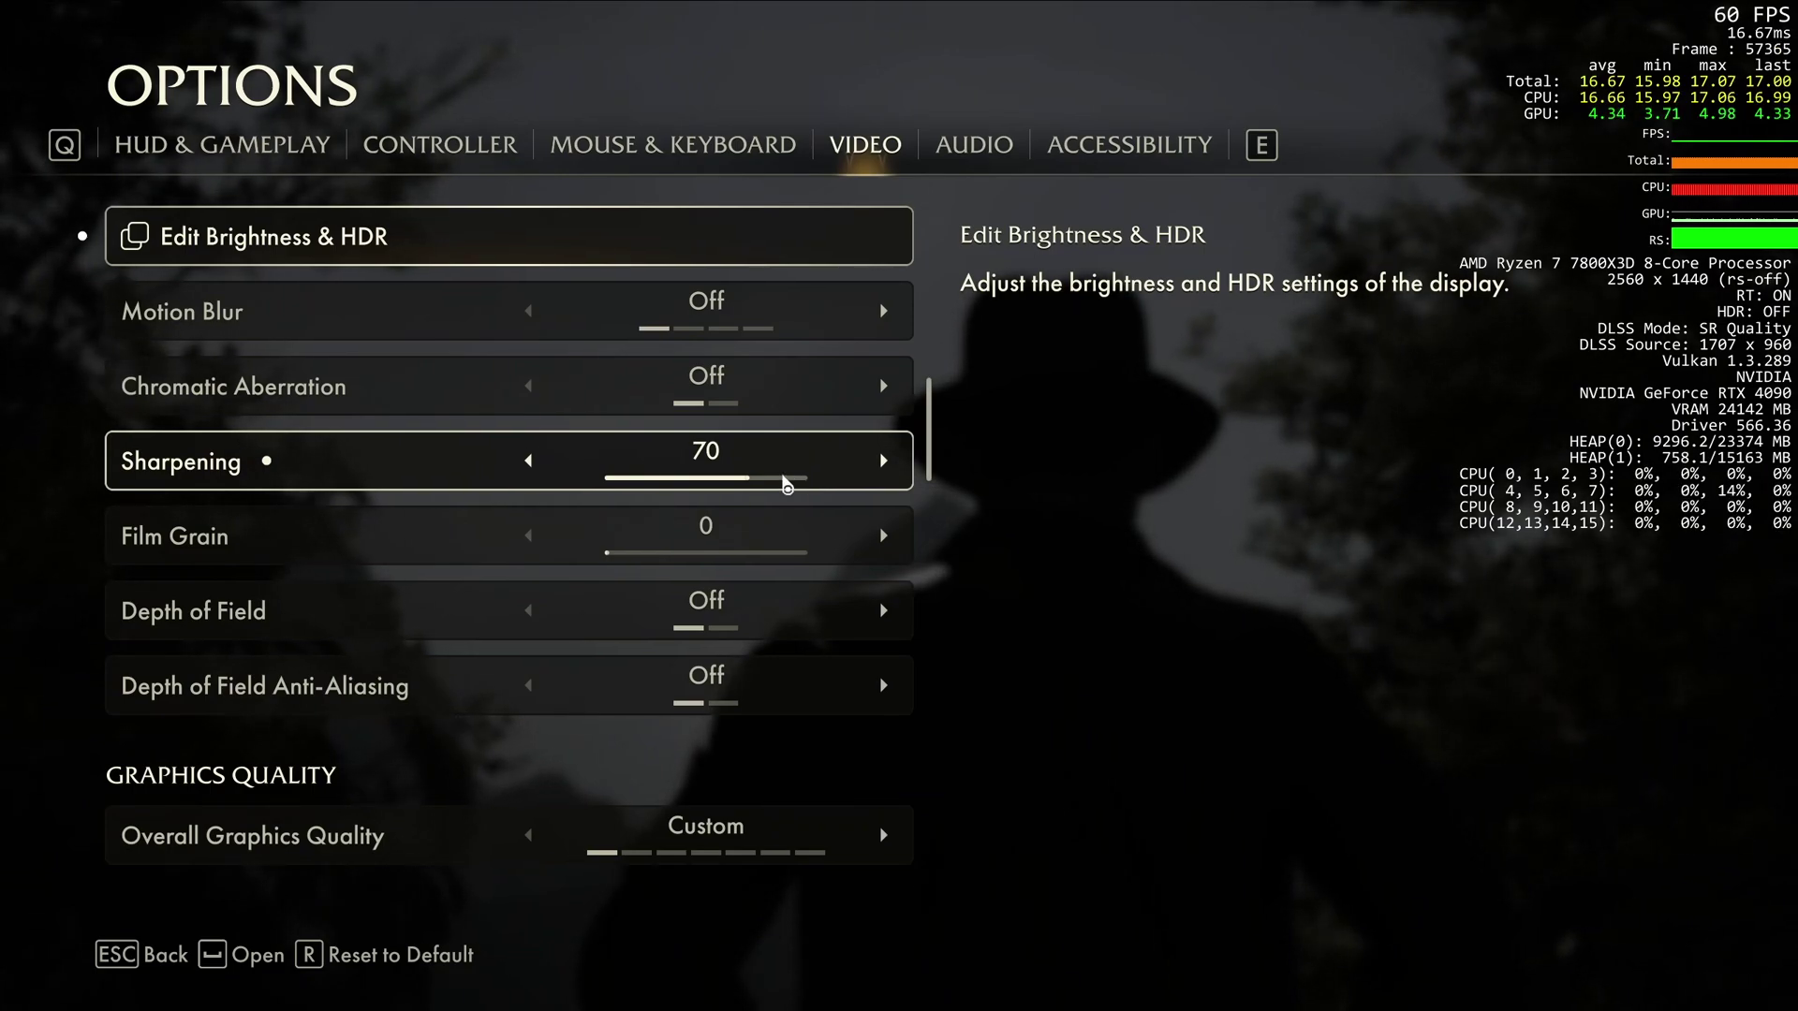
Step: Try Texture Pool Size at High and Medium, then restore it to Ultra
{"action": "scroll", "coordinate": [167, 475], "scroll_direction": "down", "scroll_amount": 1}
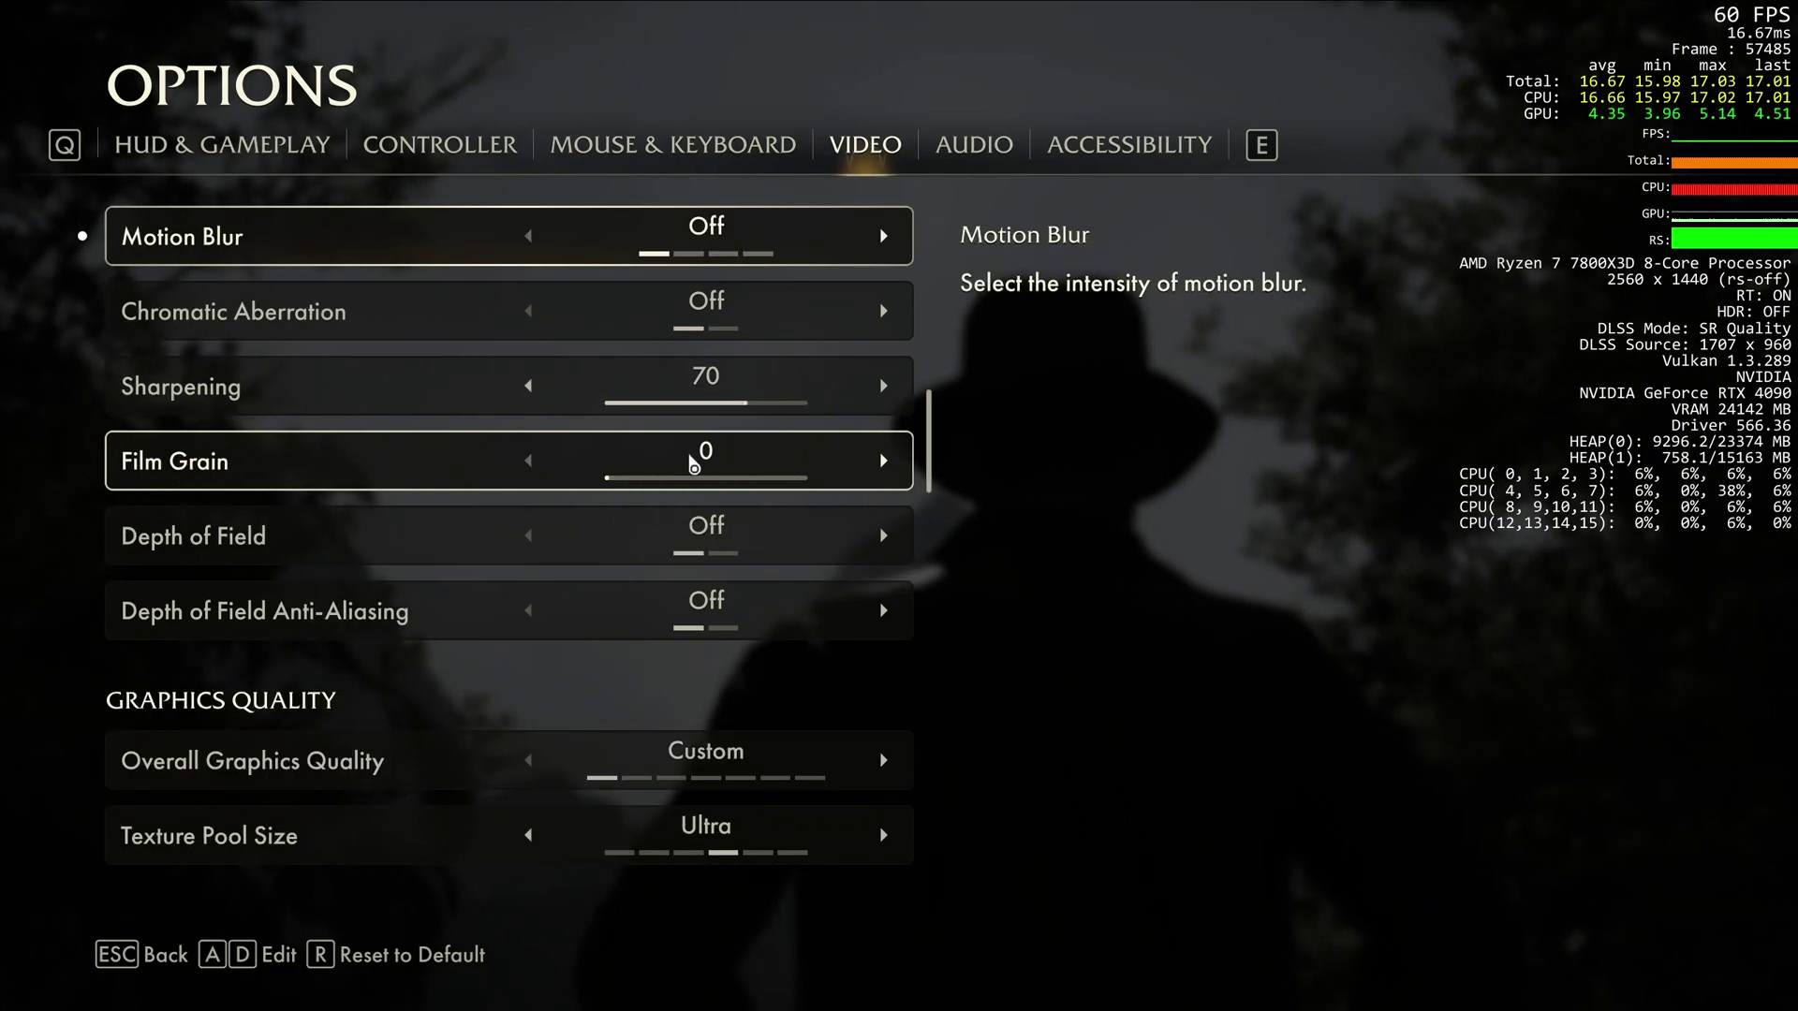
{"action": "scroll", "coordinate": [787, 492], "scroll_direction": "down", "scroll_amount": 1}
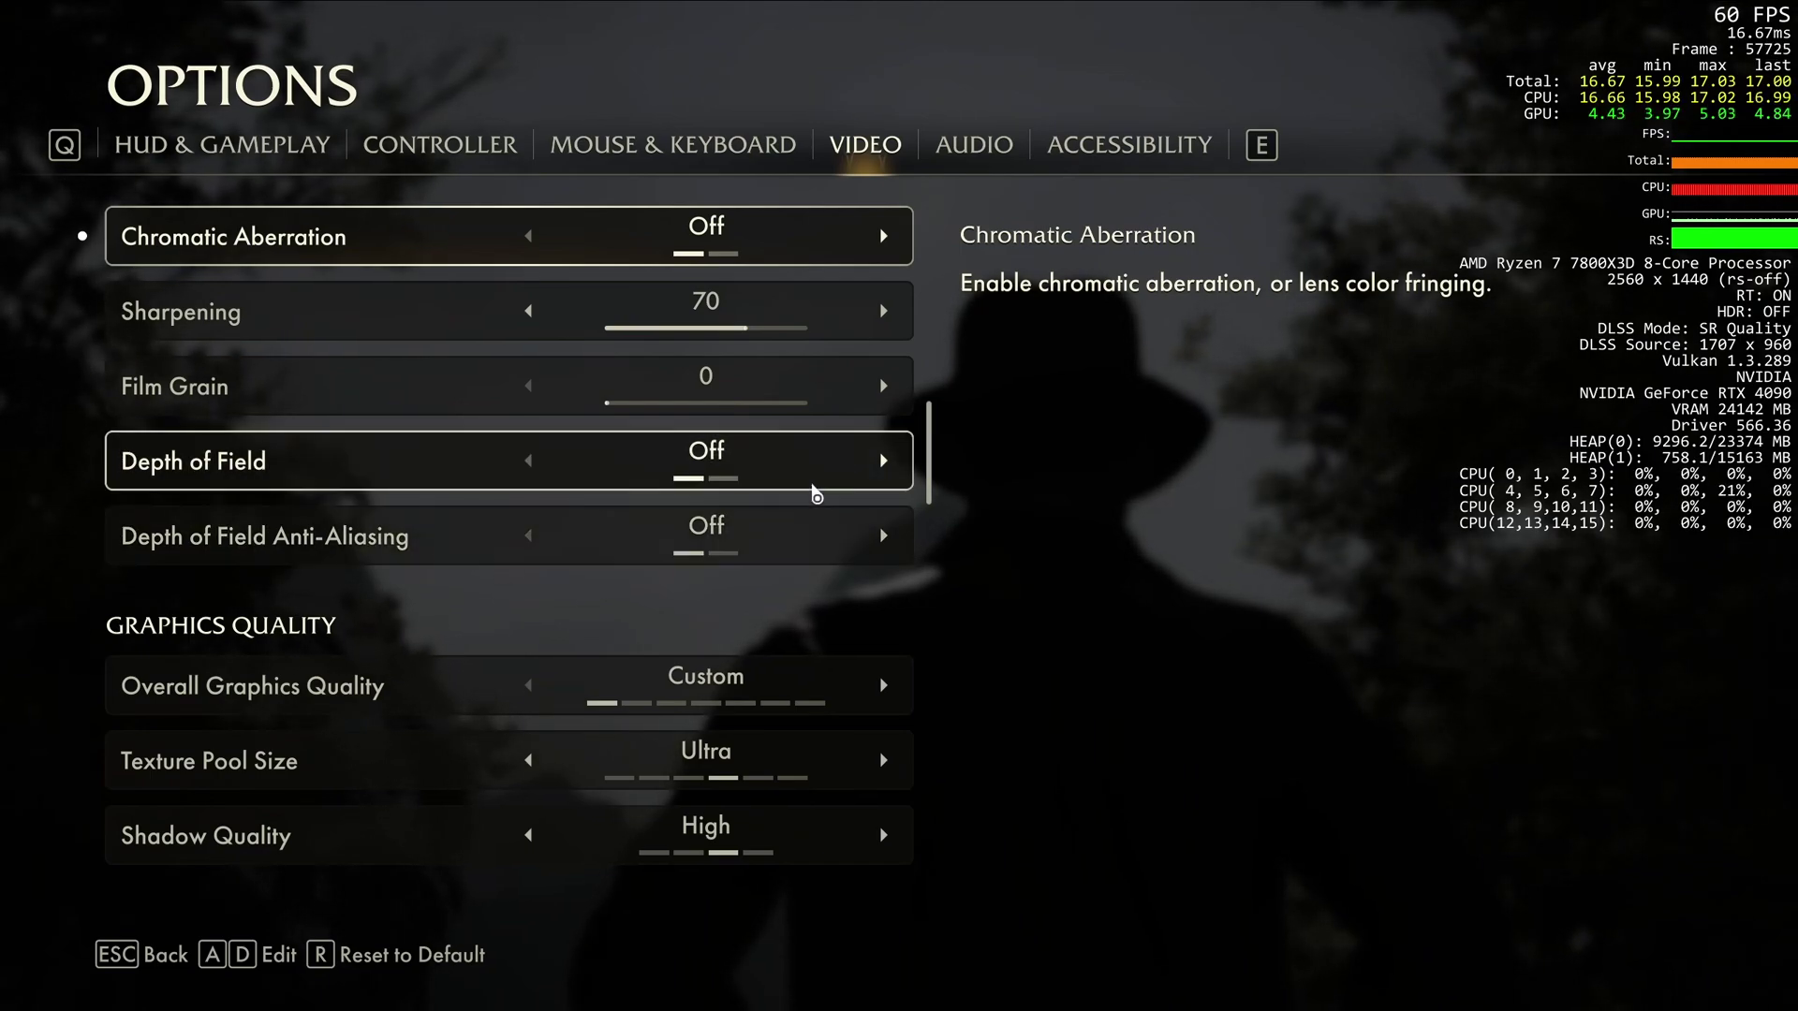
{"action": "scroll", "coordinate": [522, 465], "scroll_direction": "down", "scroll_amount": 1}
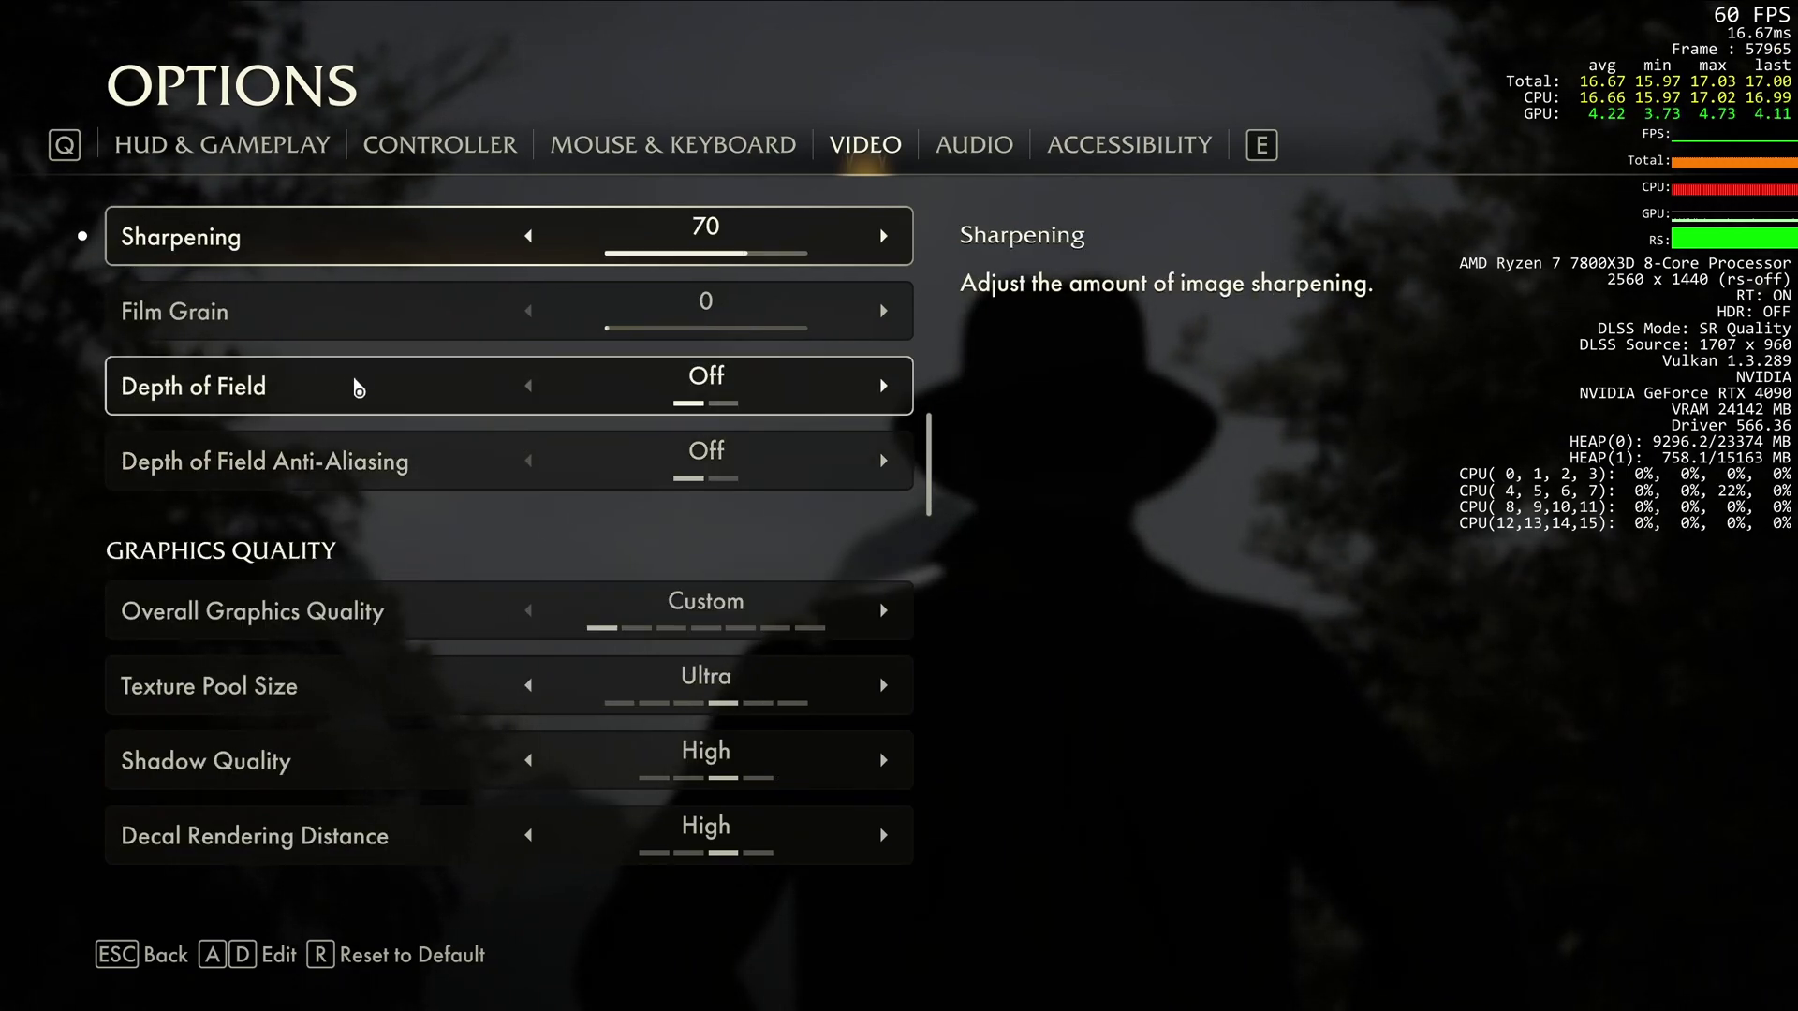
{"action": "scroll", "coordinate": [456, 428], "scroll_direction": "down", "scroll_amount": 4}
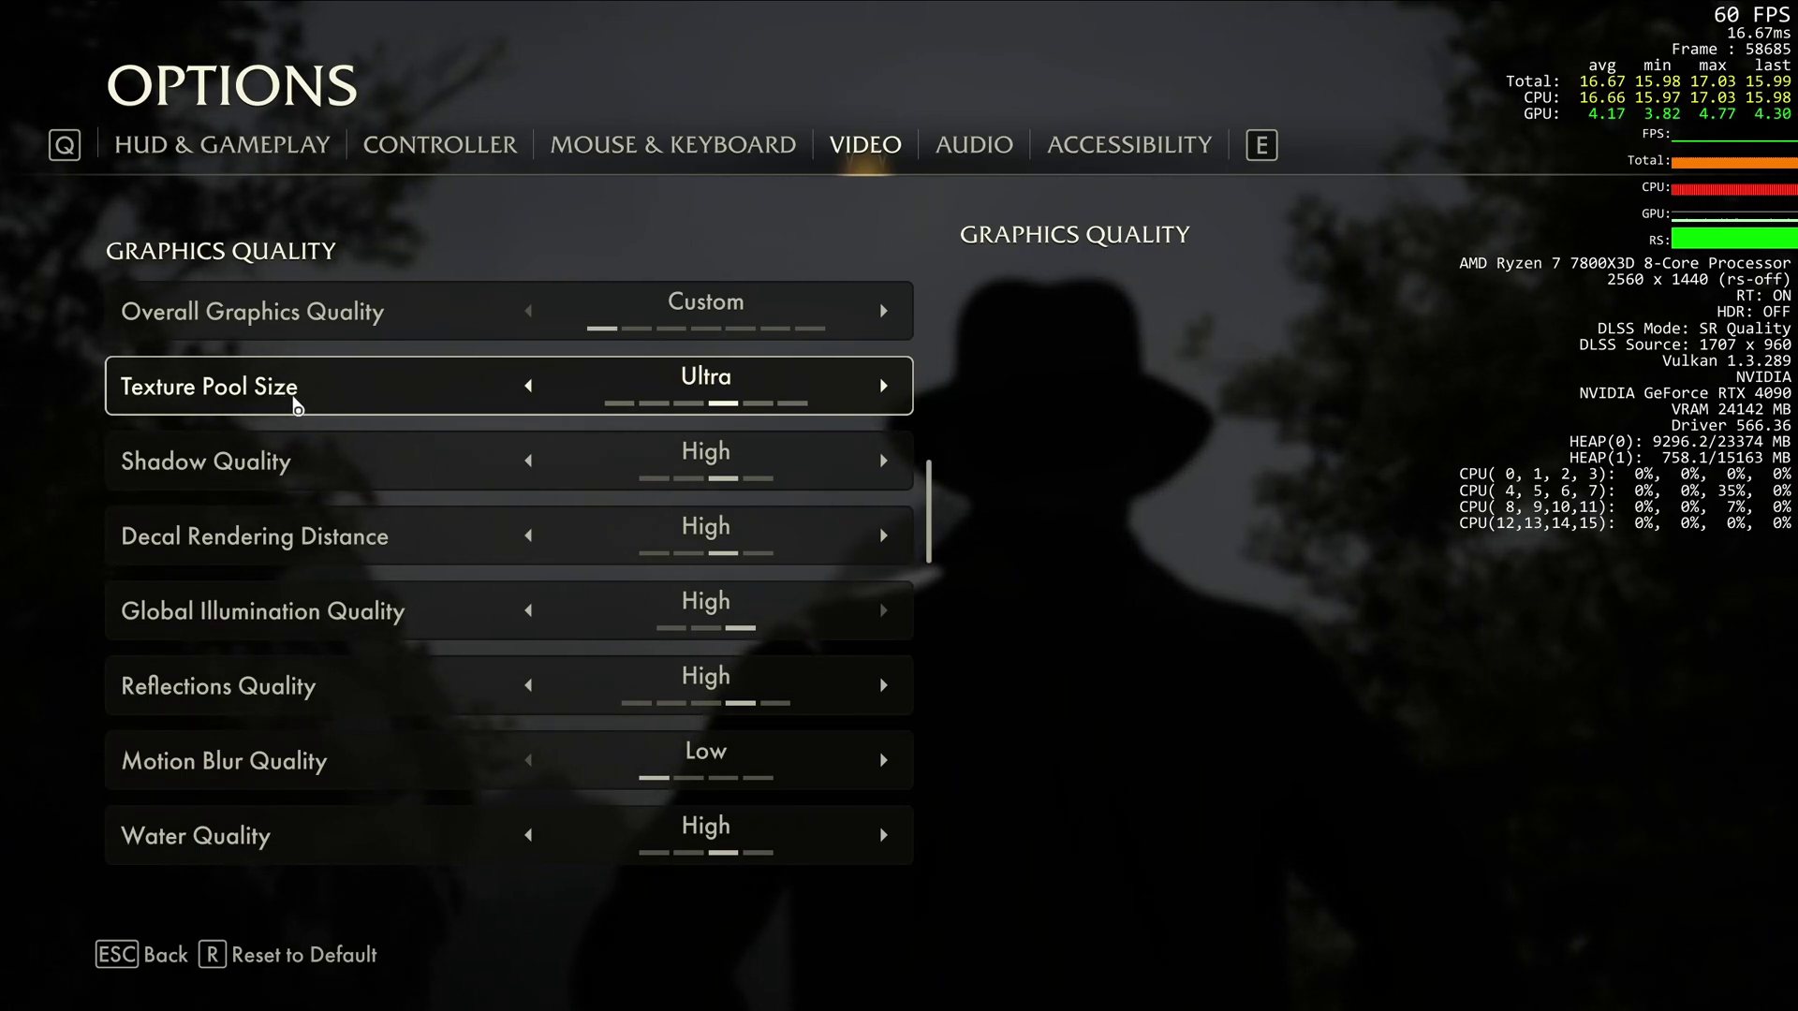
{"action": "left_click", "coordinate": [529, 386]}
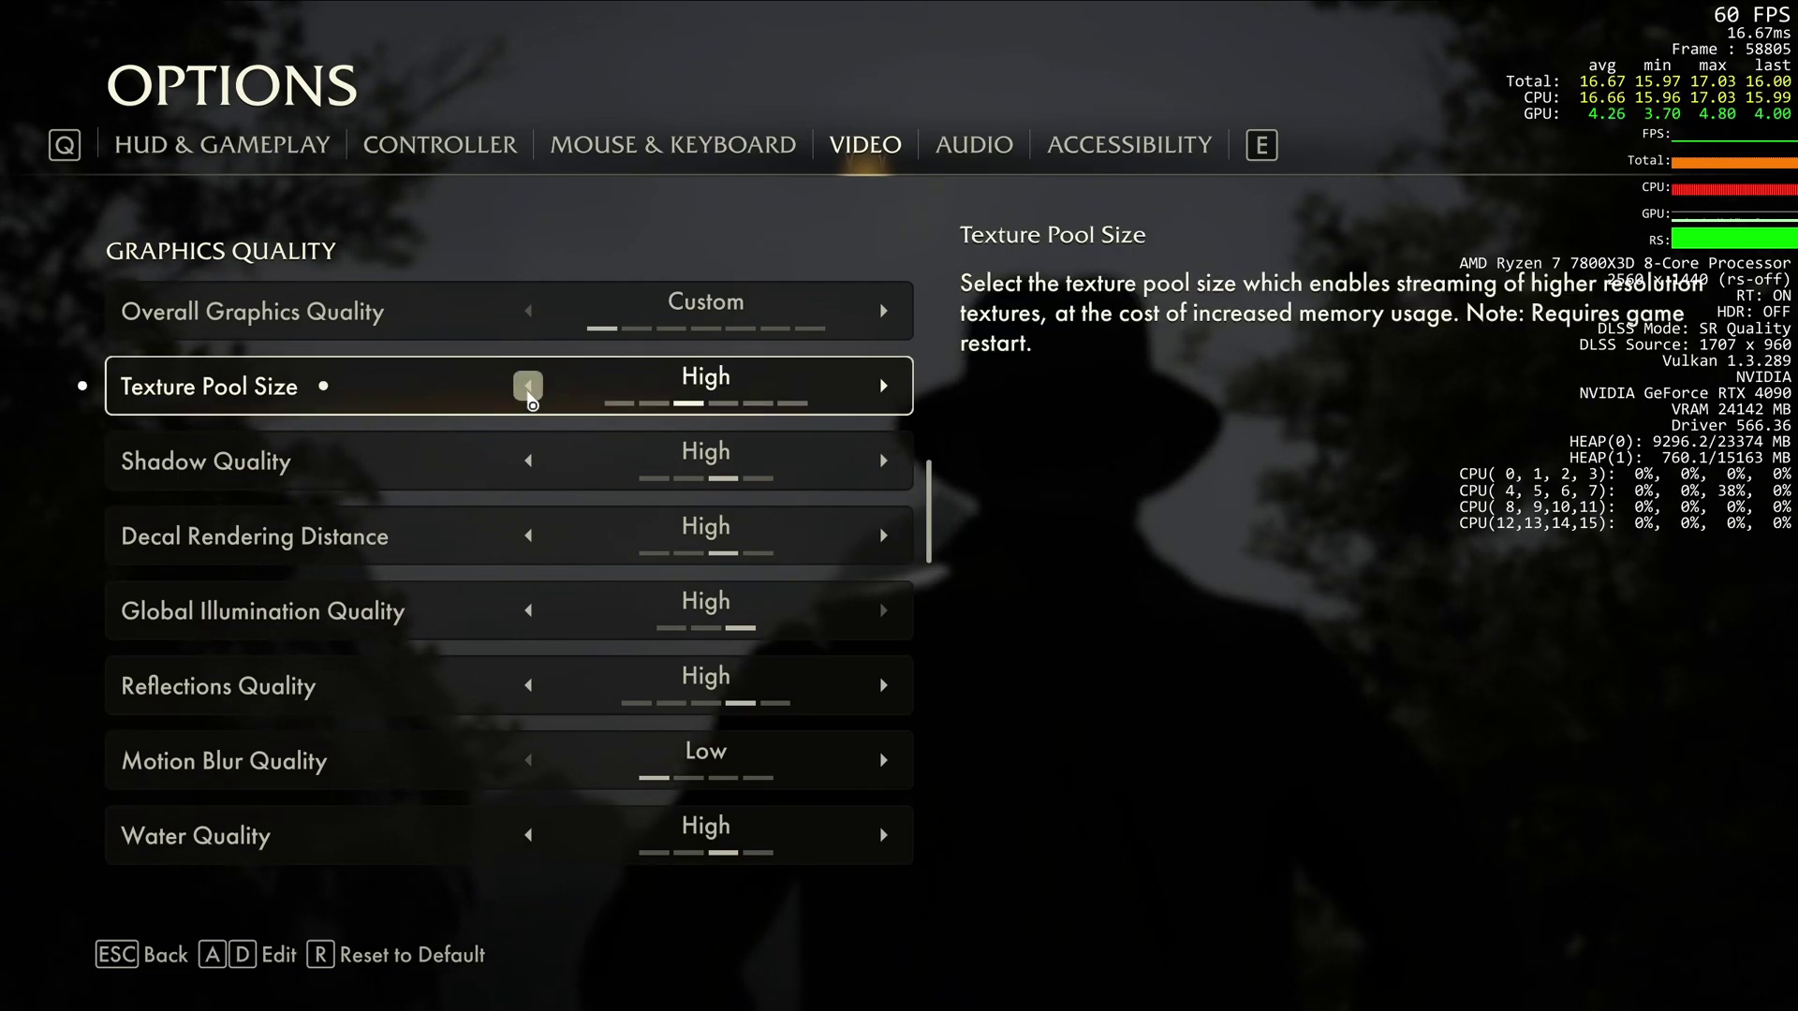
{"action": "left_click", "coordinate": [529, 386]}
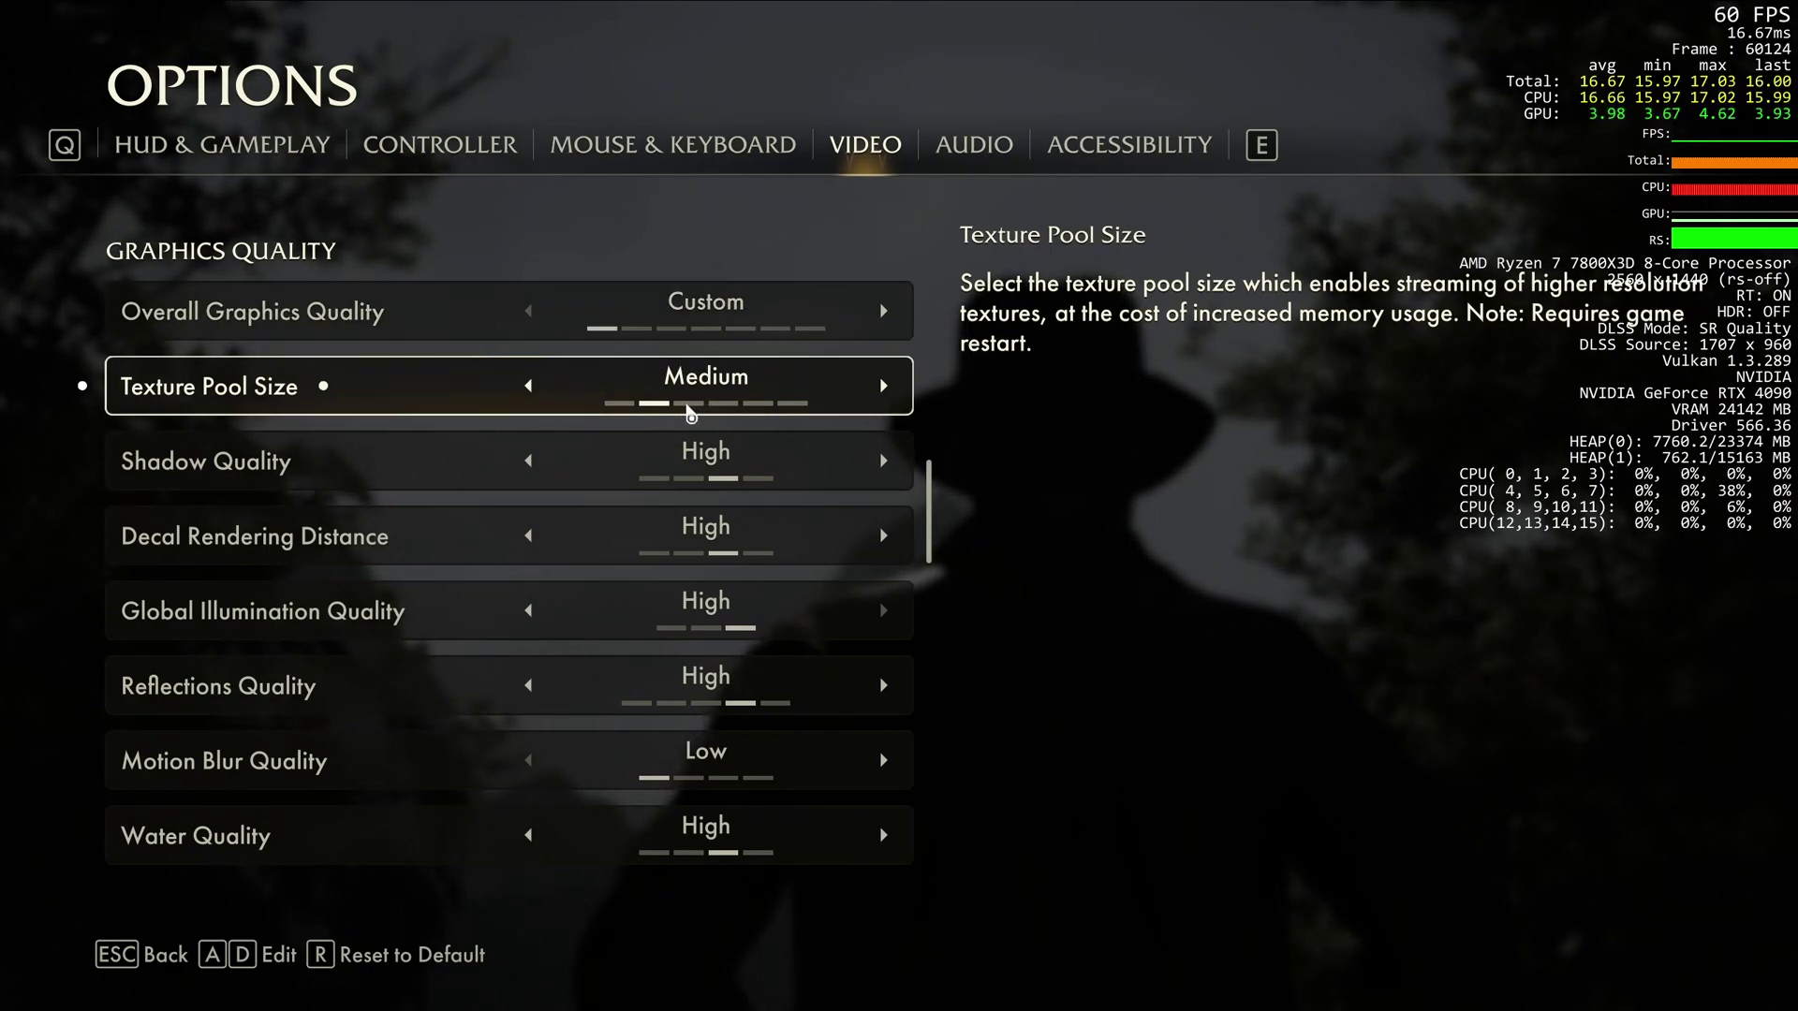
{"action": "left_click", "coordinate": [883, 385]}
{"action": "left_click", "coordinate": [883, 385]}
{"action": "left_click", "coordinate": [883, 385]}
{"action": "left_click", "coordinate": [722, 401]}
Step: Try Shadow Quality at Ultra, restore it to High, and review the remaining graphics quality options
{"action": "scroll", "coordinate": [740, 394], "scroll_direction": "down", "scroll_amount": 1}
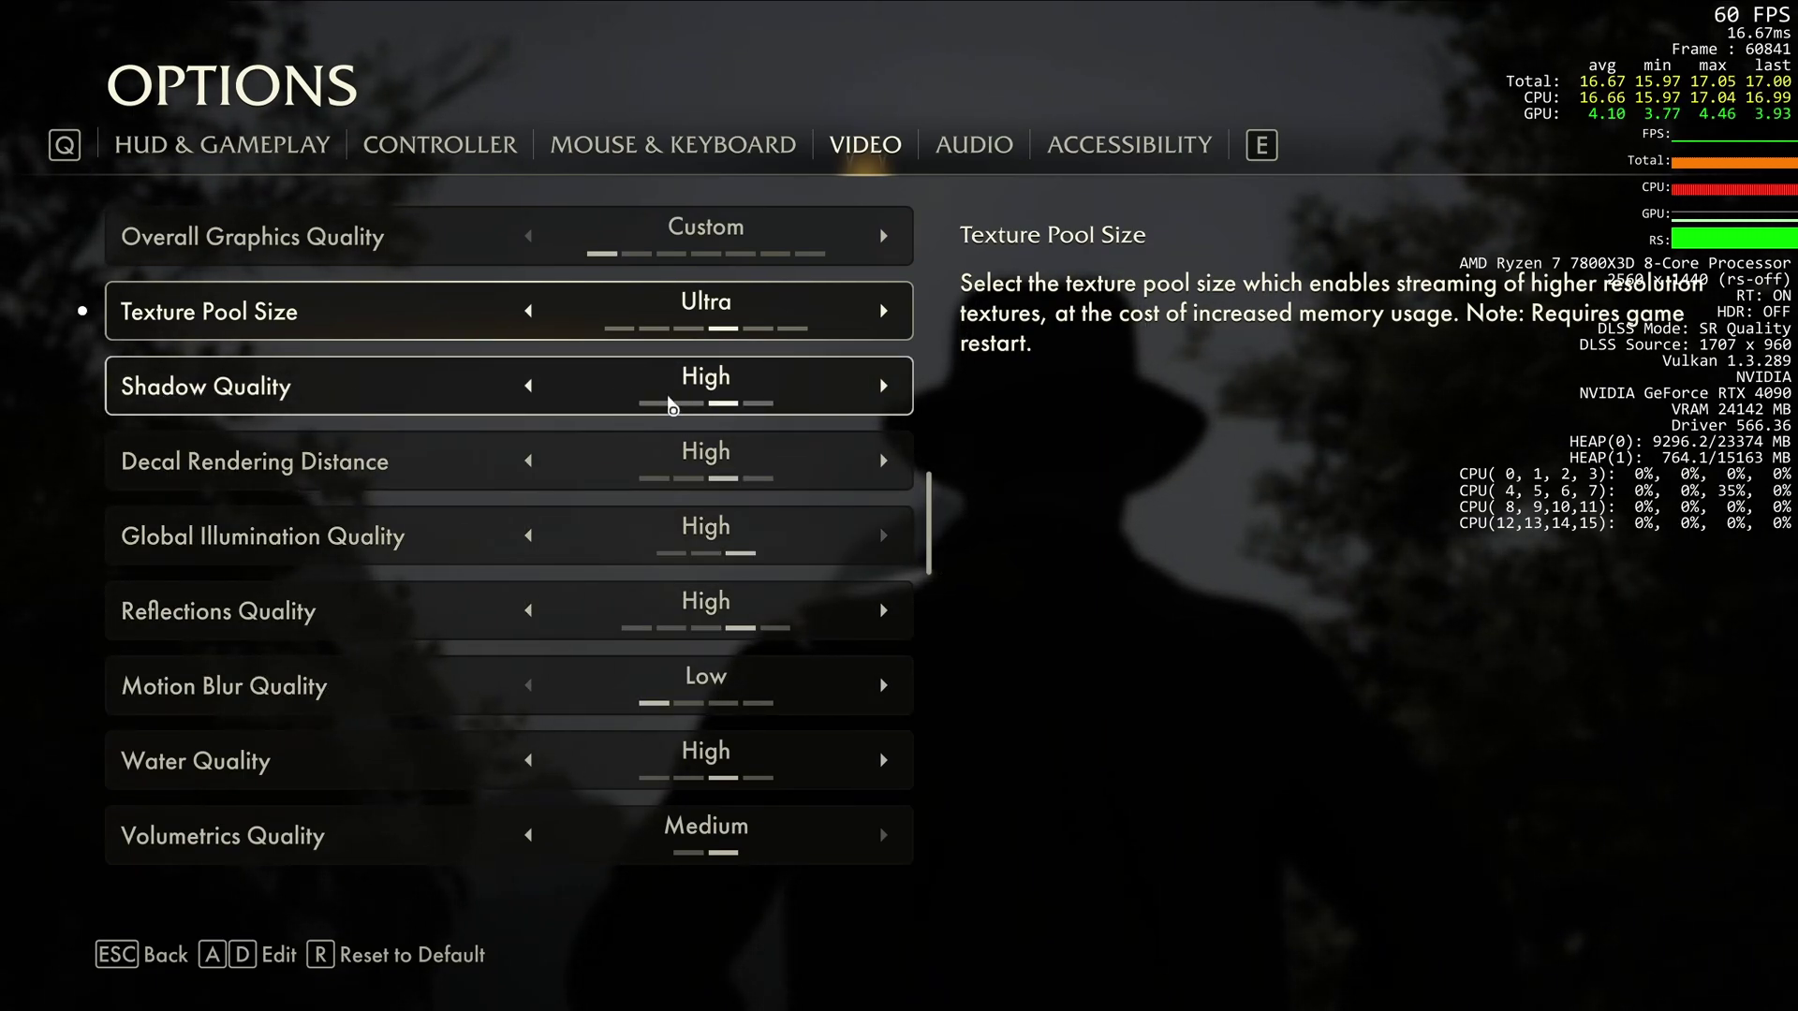
{"action": "left_click", "coordinate": [723, 382]}
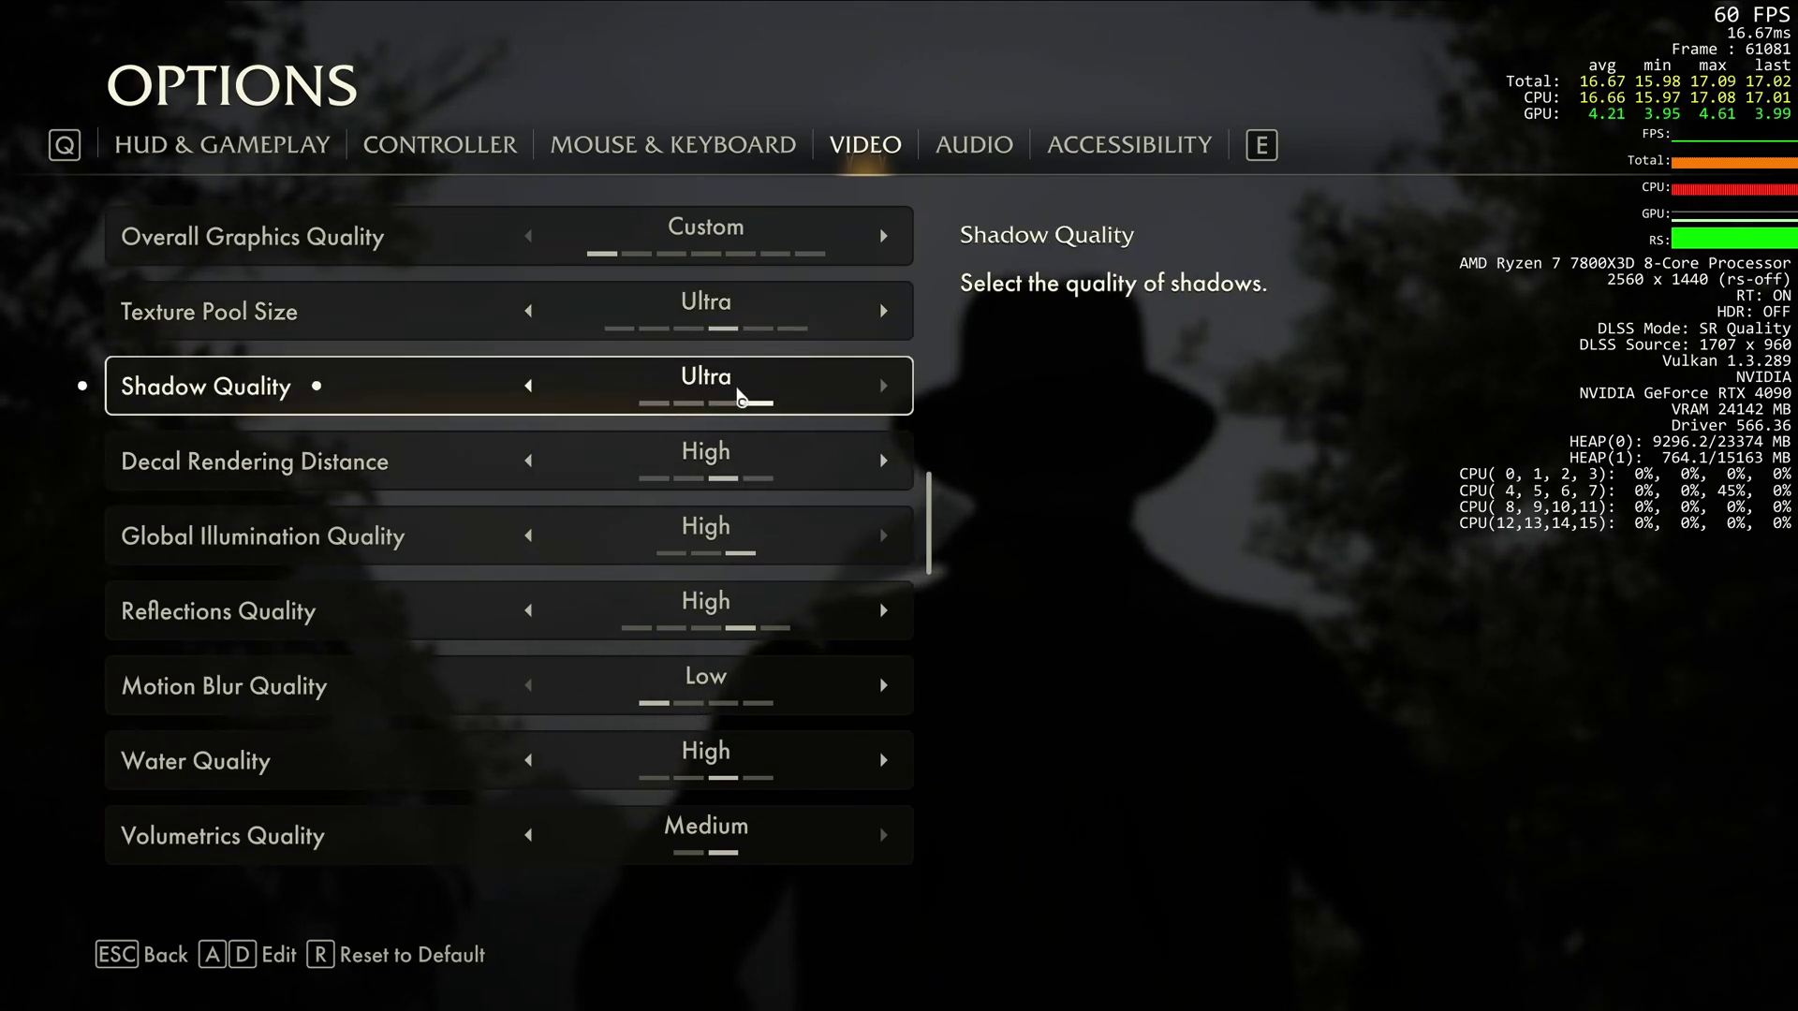
{"action": "left_click", "coordinate": [529, 386]}
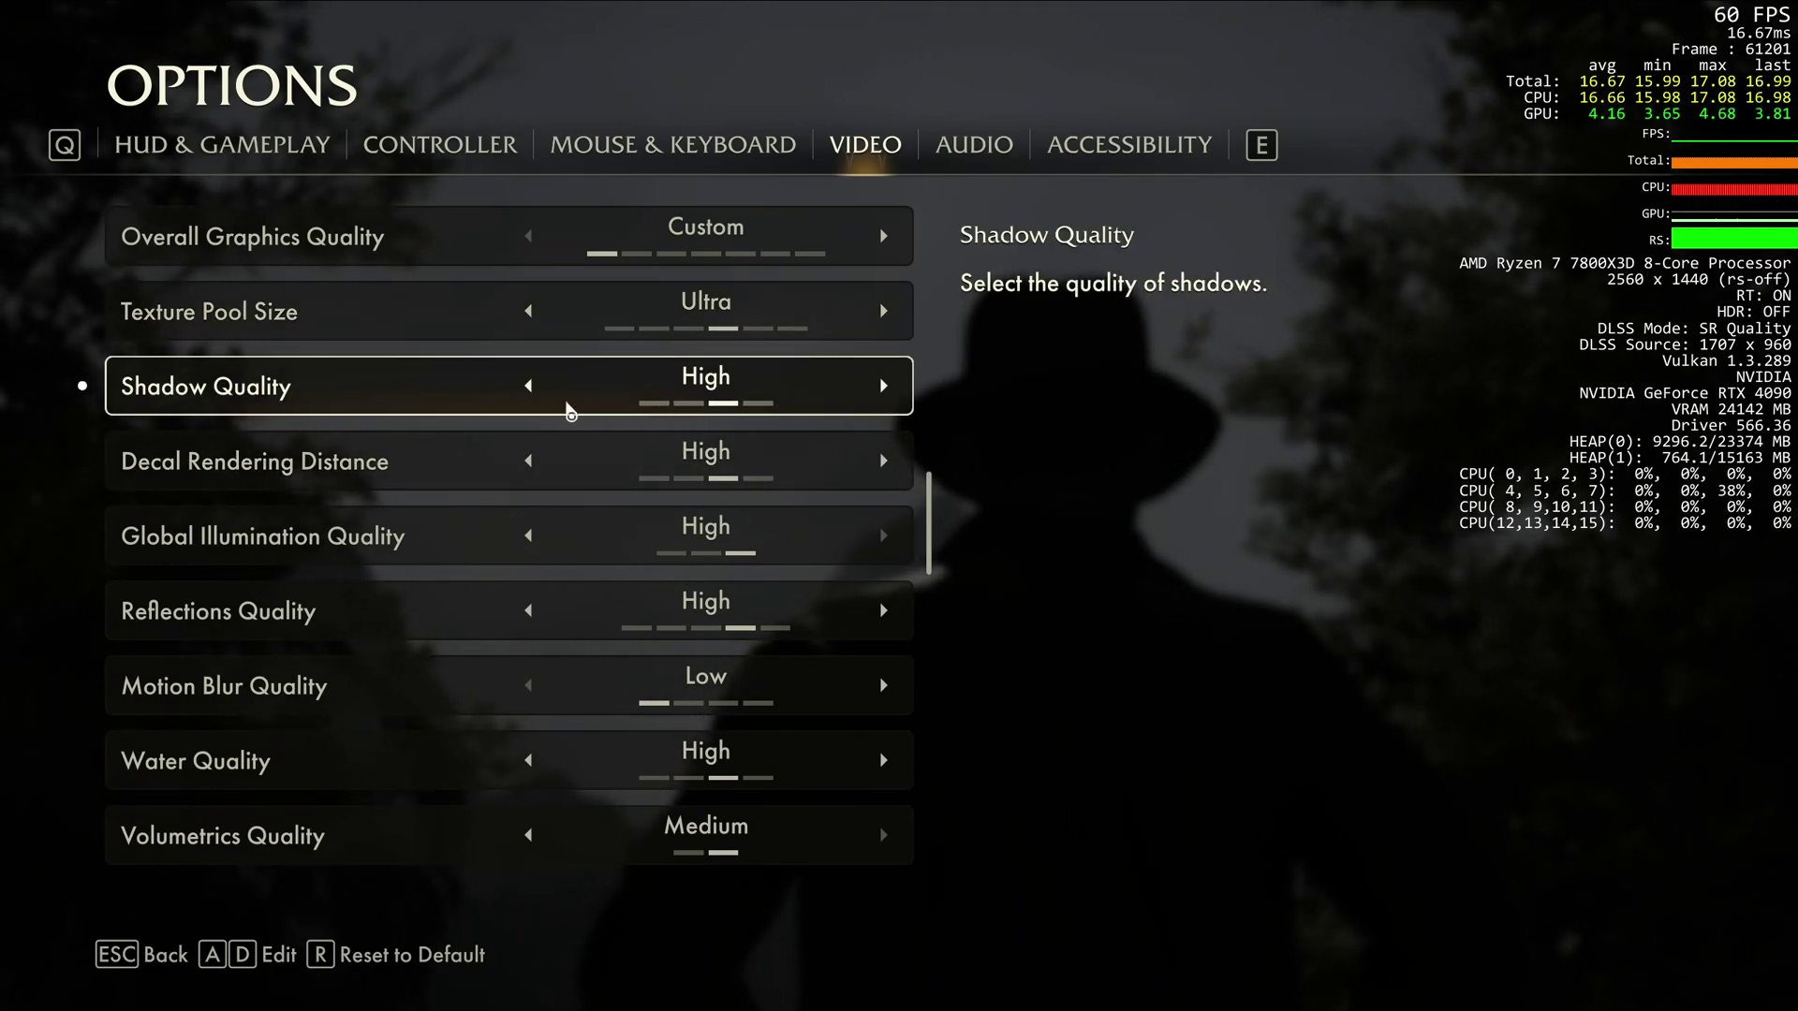
{"action": "scroll", "coordinate": [731, 392], "scroll_direction": "down", "scroll_amount": 1}
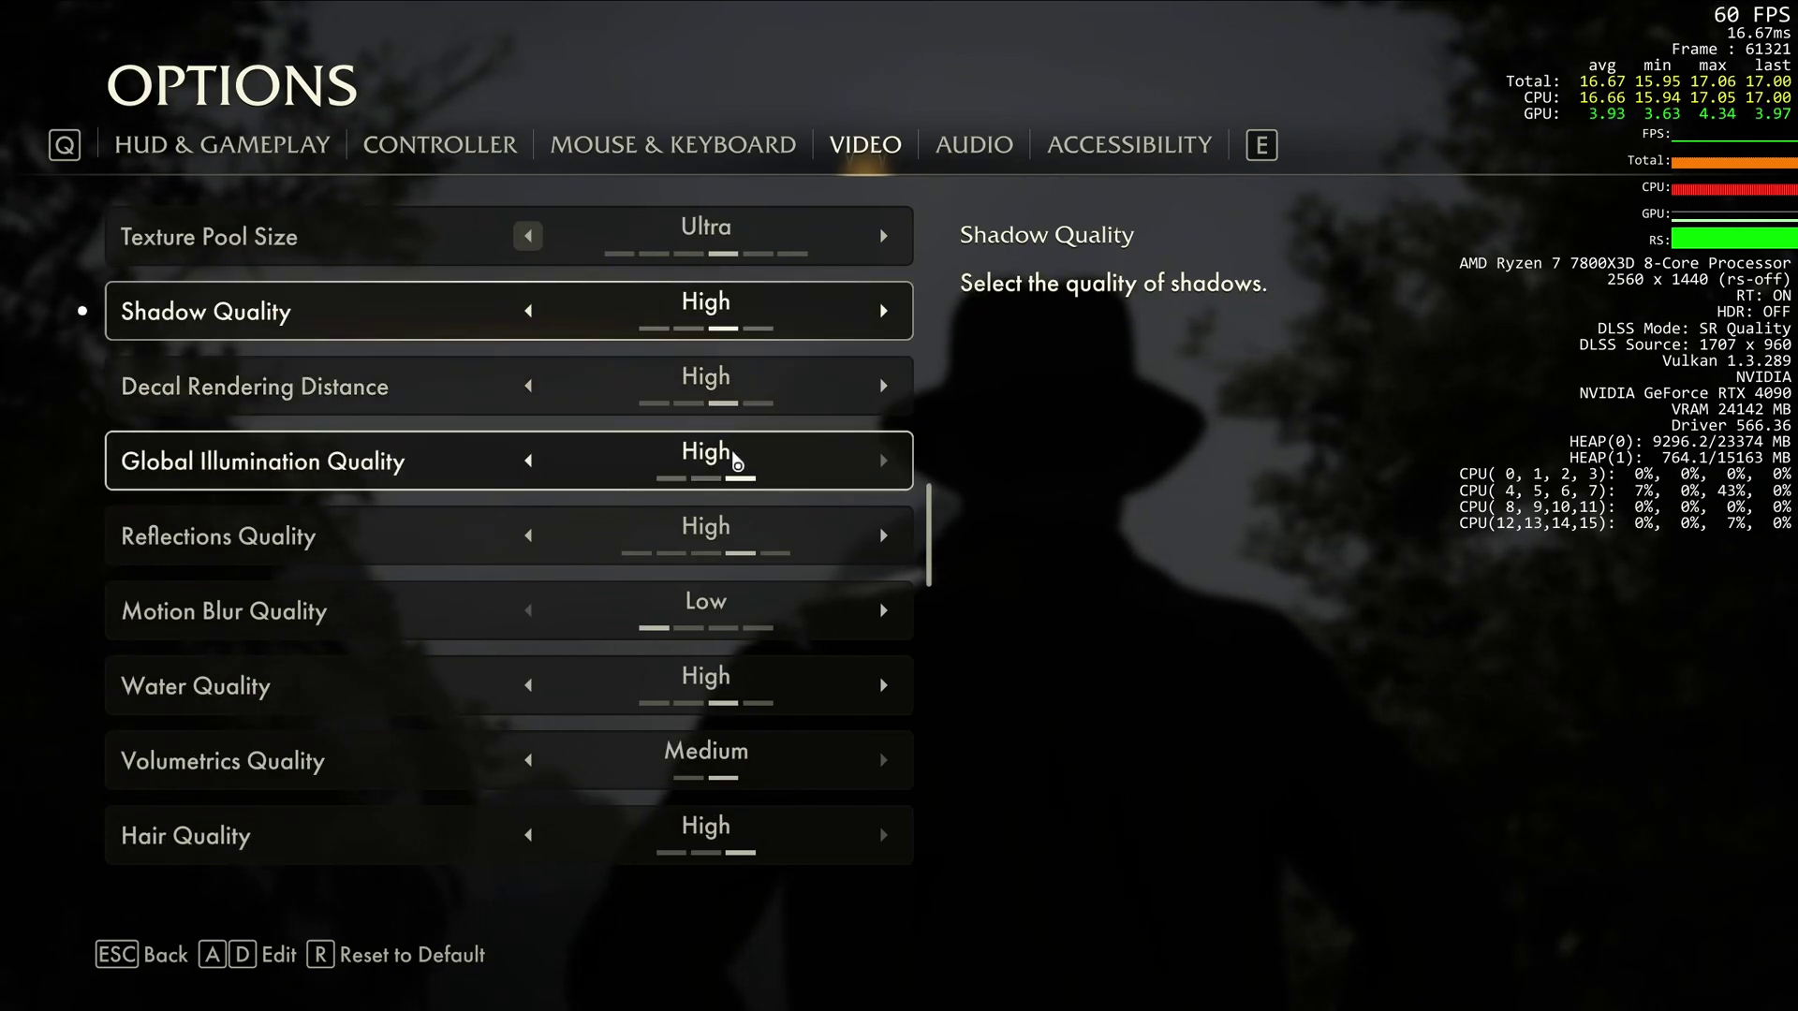
{"action": "scroll", "coordinate": [343, 556], "scroll_direction": "down", "scroll_amount": 1}
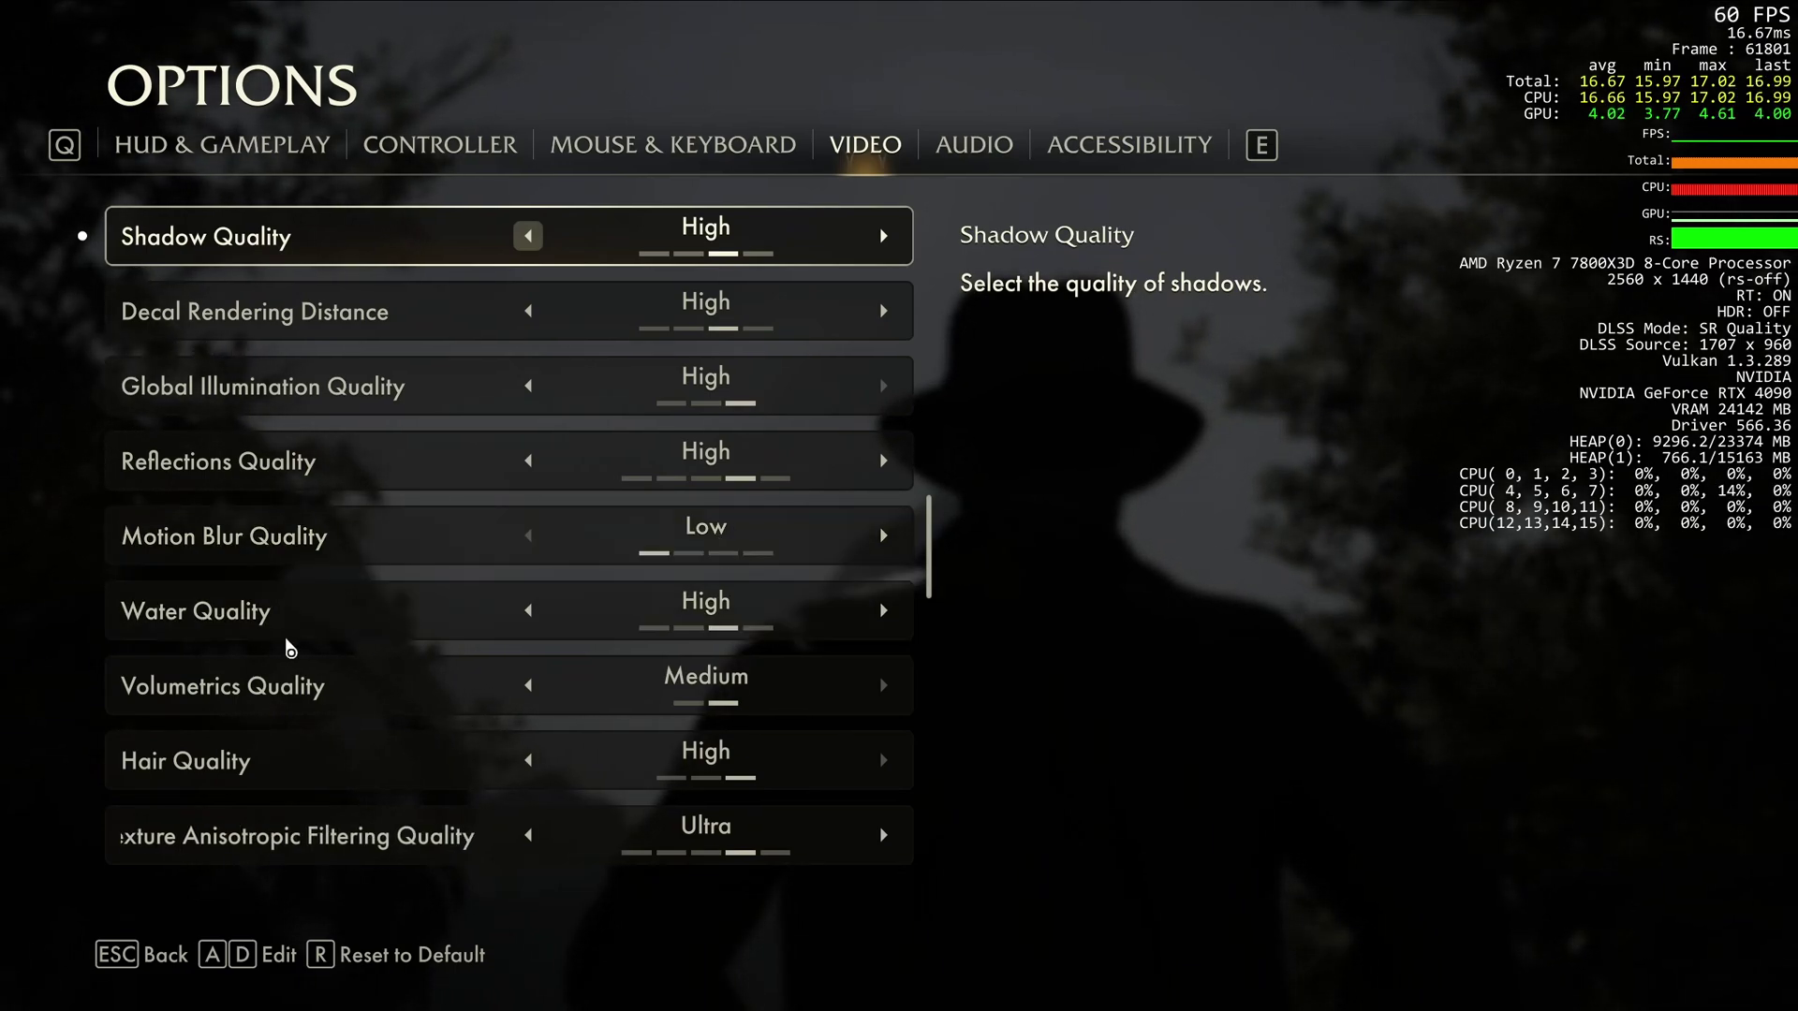
{"action": "scroll", "coordinate": [433, 762], "scroll_direction": "down", "scroll_amount": 1}
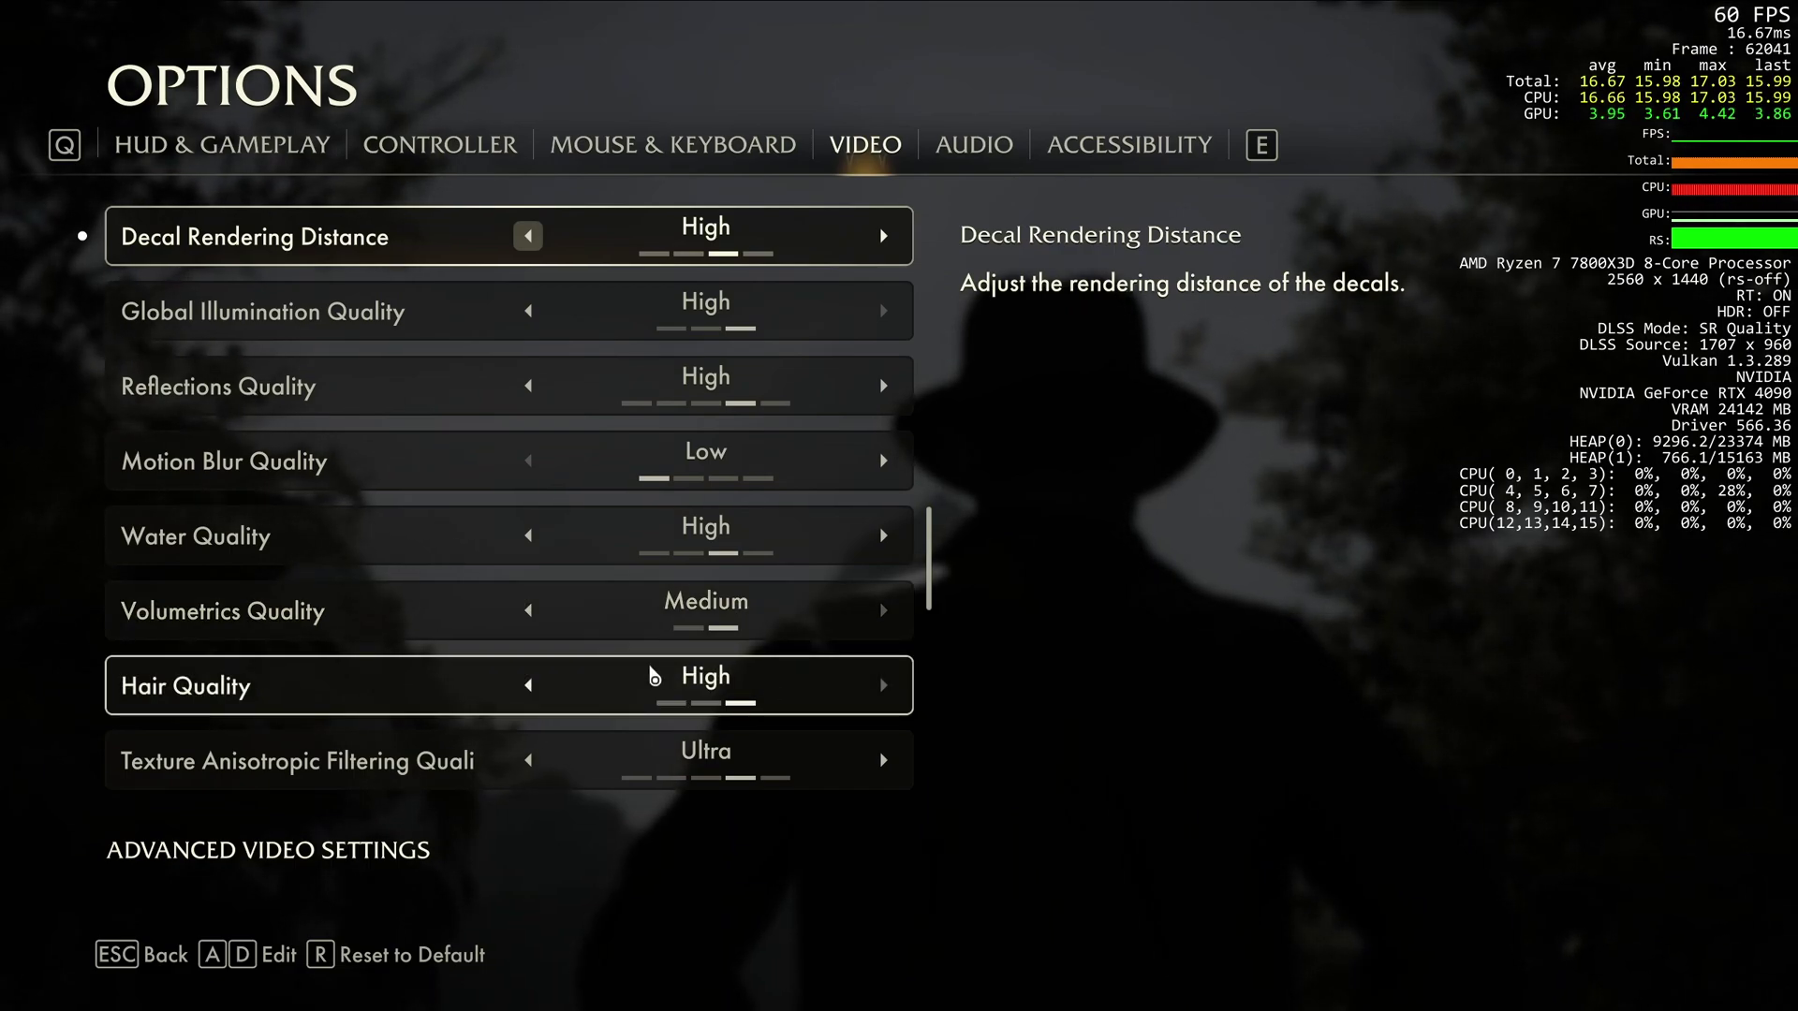
Step: Lower both Texture Pool Size and Texture Anisotropic Filtering Quality to High
{"action": "scroll", "coordinate": [562, 529], "scroll_direction": "up", "scroll_amount": 3}
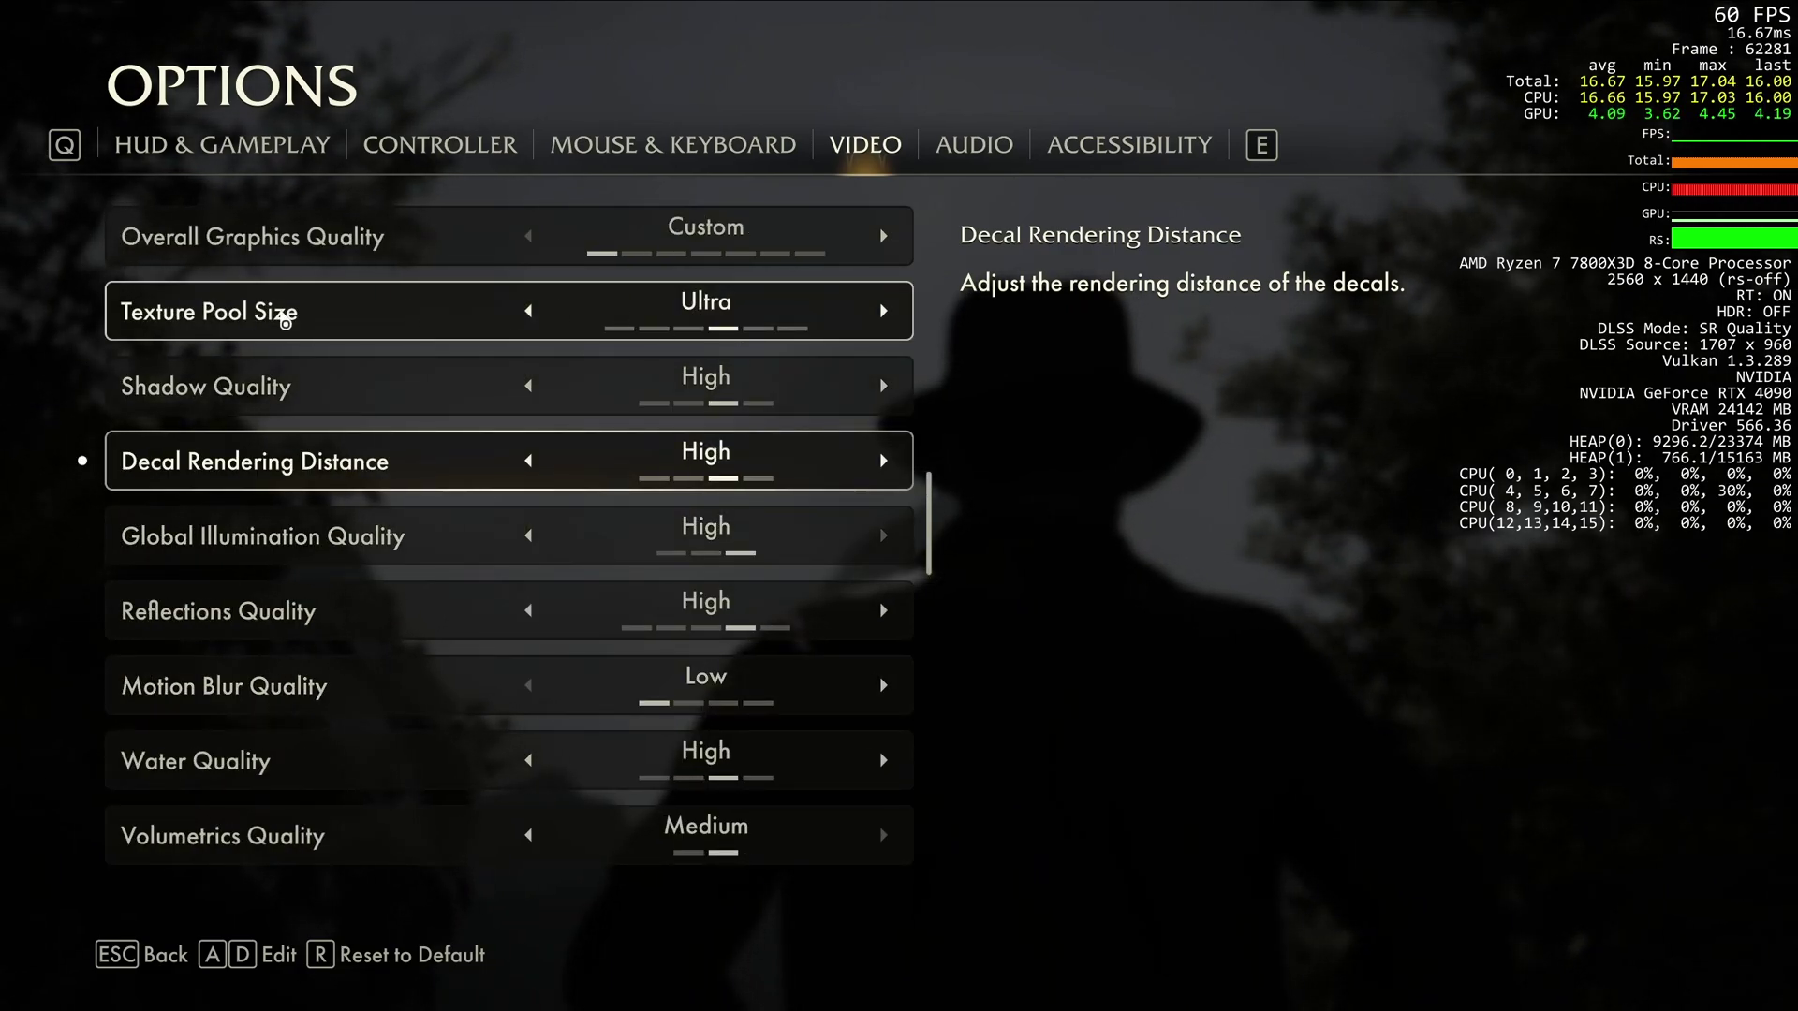
{"action": "left_click", "coordinate": [528, 311]}
{"action": "scroll", "coordinate": [656, 462], "scroll_direction": "down", "scroll_amount": 7}
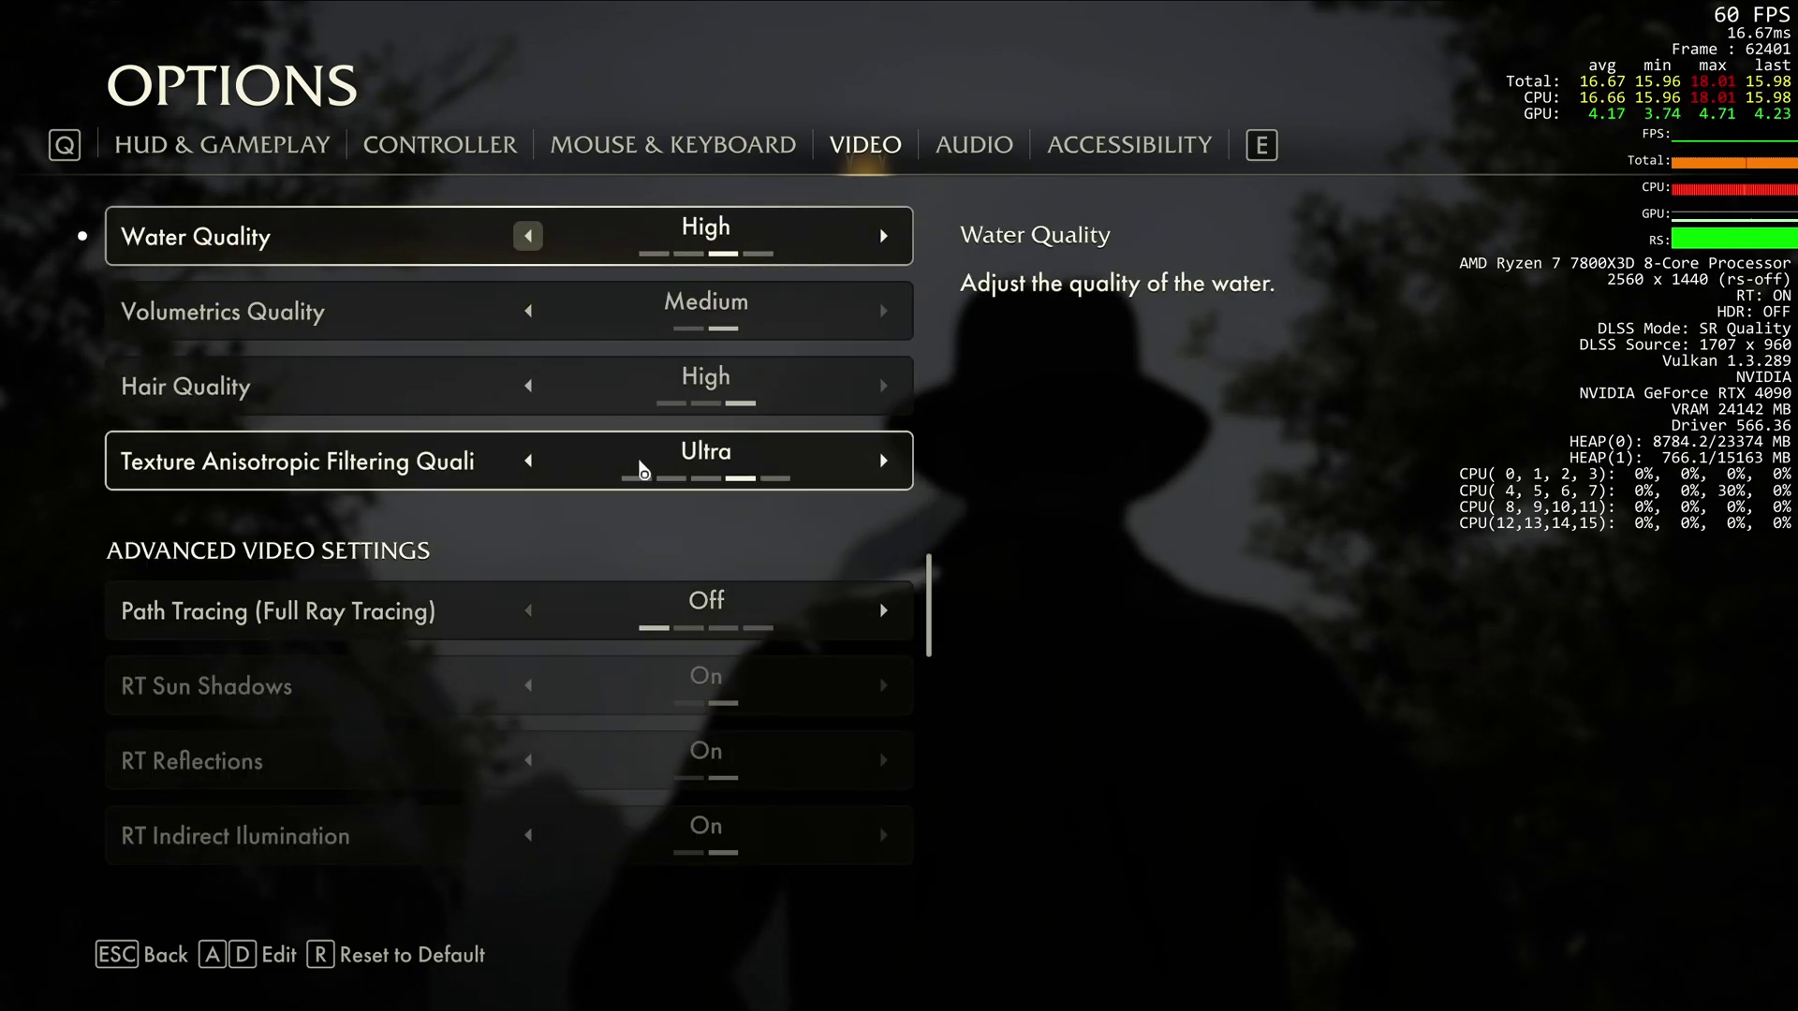
{"action": "left_click", "coordinate": [528, 461]}
Step: Reduce Texture Pool Size and Texture Anisotropic Filtering Quality to Medium and check both settings
{"action": "scroll", "coordinate": [669, 510], "scroll_direction": "up", "scroll_amount": 5}
{"action": "scroll", "coordinate": [670, 511], "scroll_direction": "up", "scroll_amount": 4}
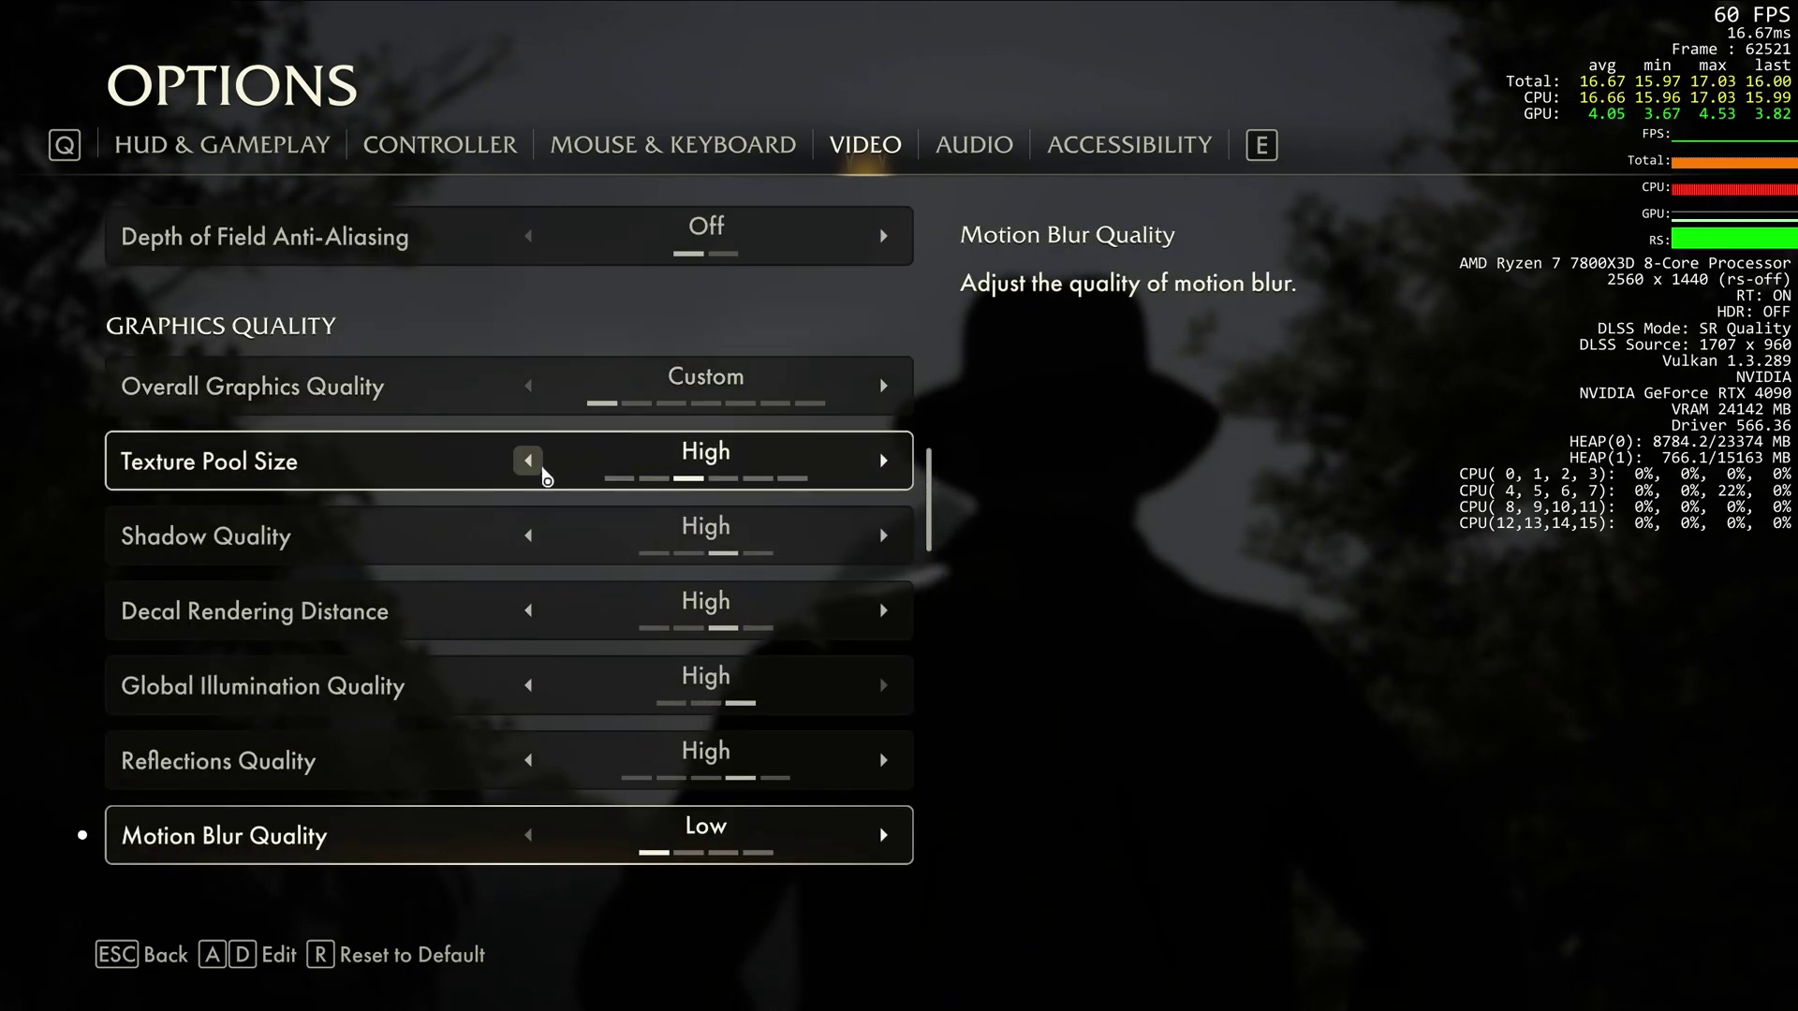
{"action": "scroll", "coordinate": [631, 518], "scroll_direction": "down", "scroll_amount": 7}
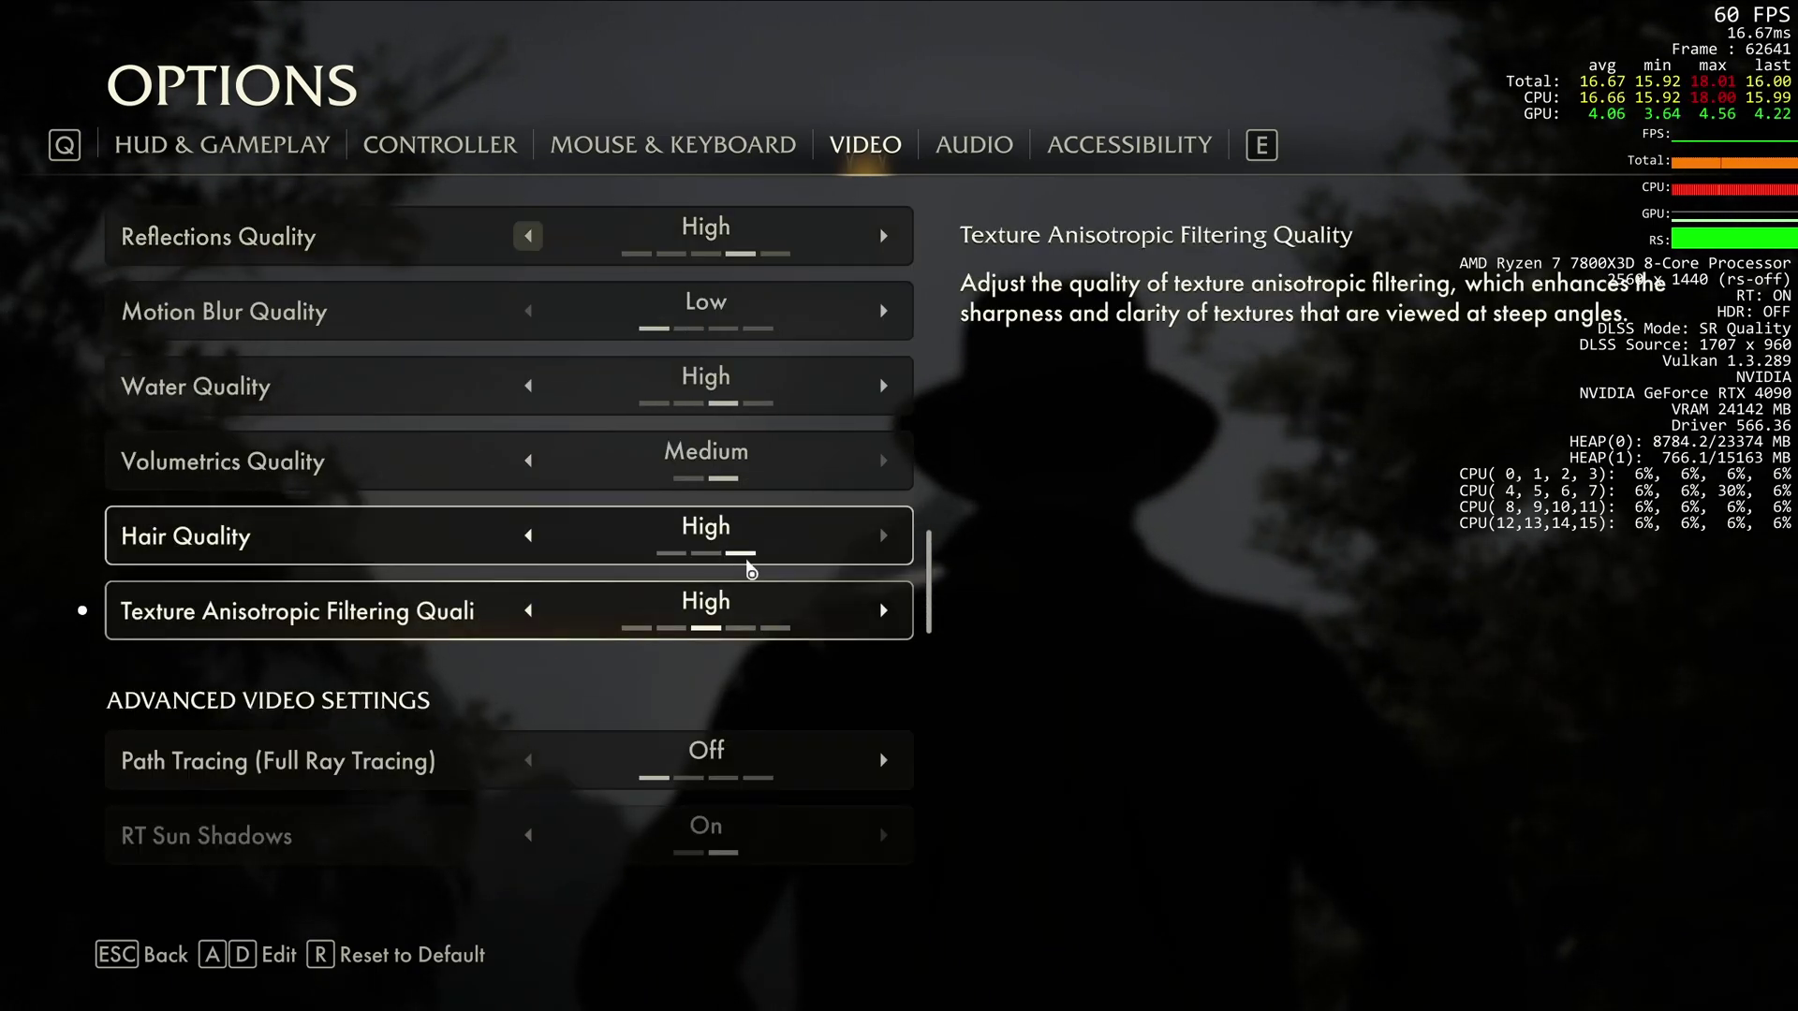
{"action": "left_click", "coordinate": [529, 610]}
{"action": "scroll", "coordinate": [745, 601], "scroll_direction": "down", "scroll_amount": 2}
{"action": "scroll", "coordinate": [745, 601], "scroll_direction": "up", "scroll_amount": 7}
{"action": "scroll", "coordinate": [739, 604], "scroll_direction": "down", "scroll_amount": 1}
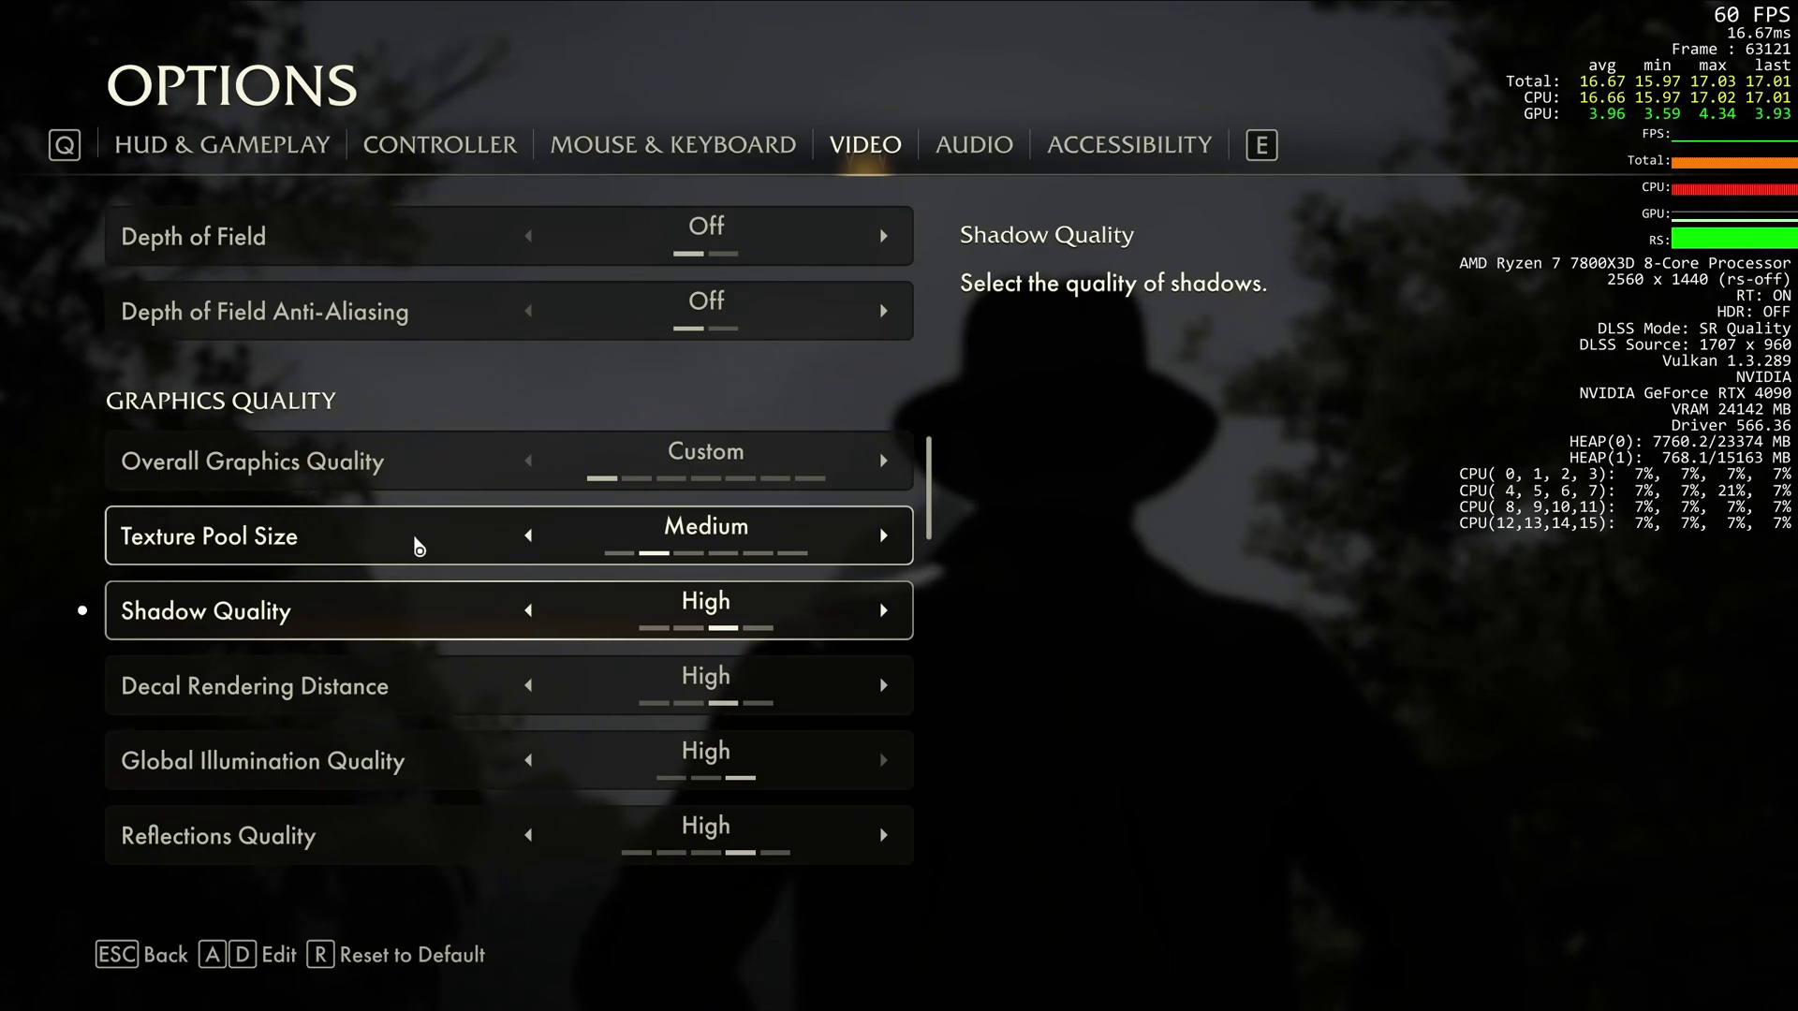
{"action": "scroll", "coordinate": [609, 565], "scroll_direction": "down", "scroll_amount": 6}
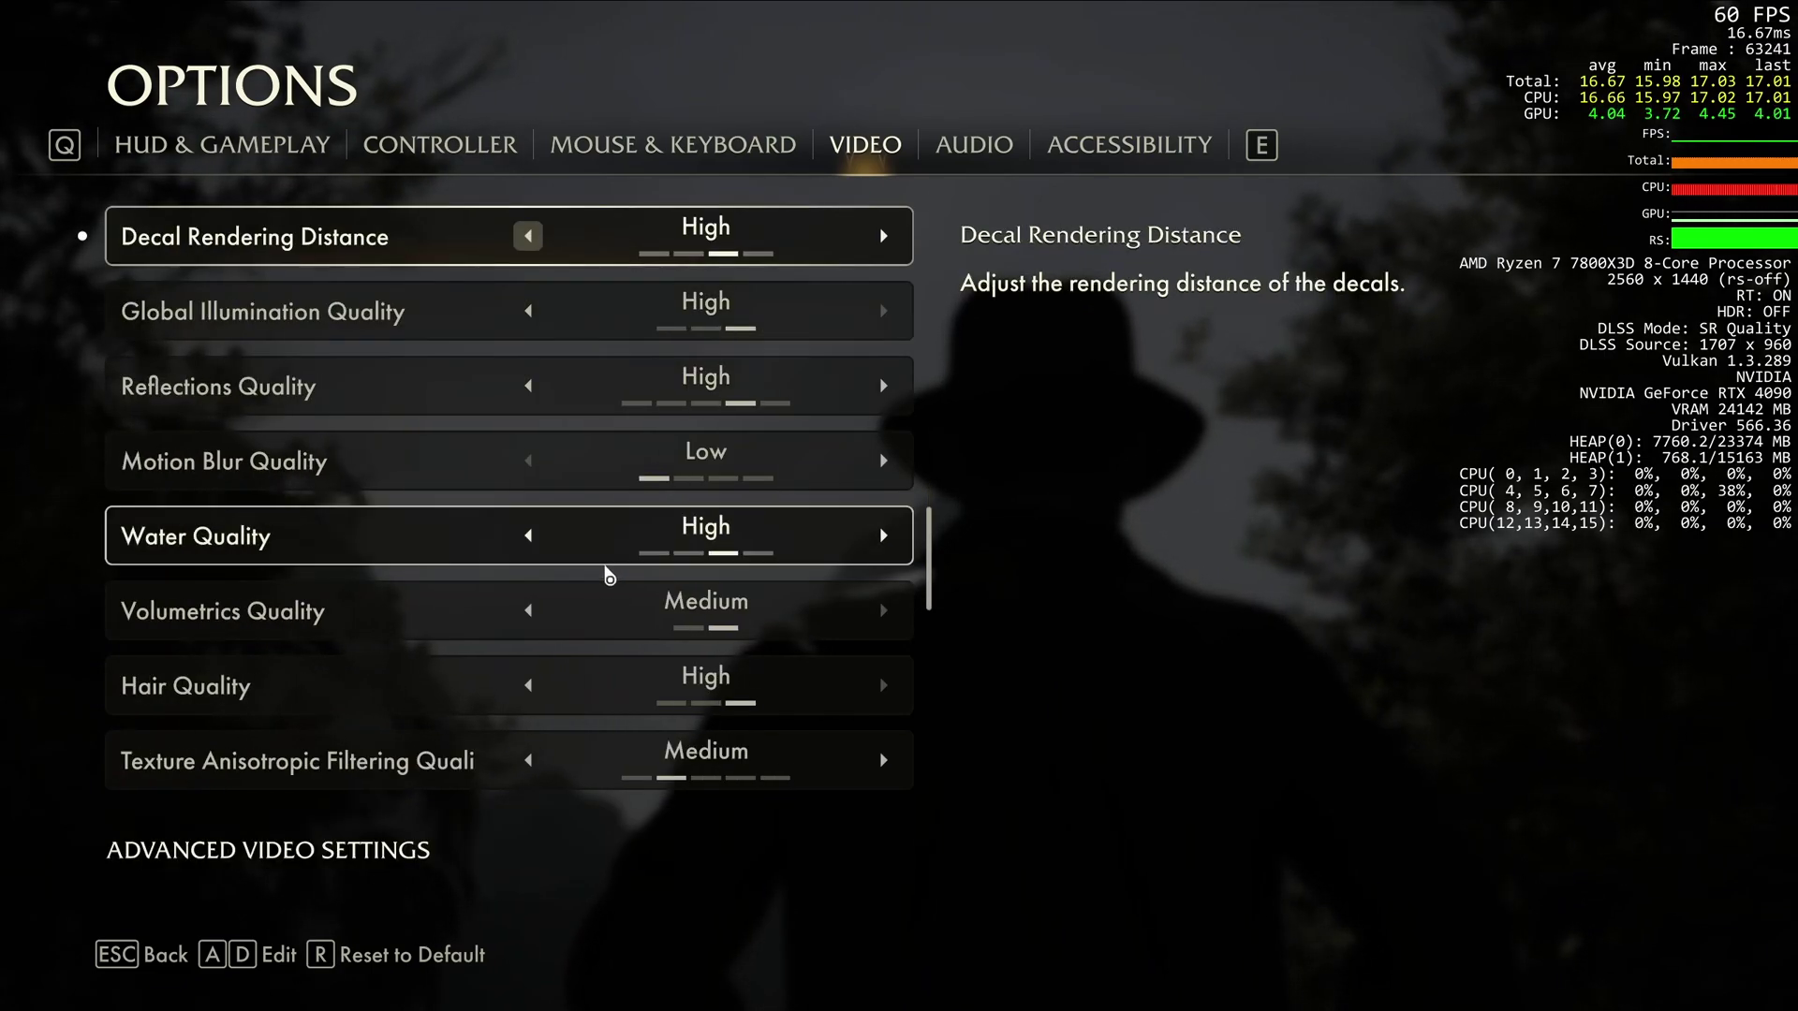
Step: Set the Overall Graphics Quality preset to Low
{"action": "scroll", "coordinate": [786, 444], "scroll_direction": "up", "scroll_amount": 4}
{"action": "scroll", "coordinate": [786, 444], "scroll_direction": "up", "scroll_amount": 1}
{"action": "left_click", "coordinate": [883, 385]}
{"action": "left_click", "coordinate": [871, 482]}
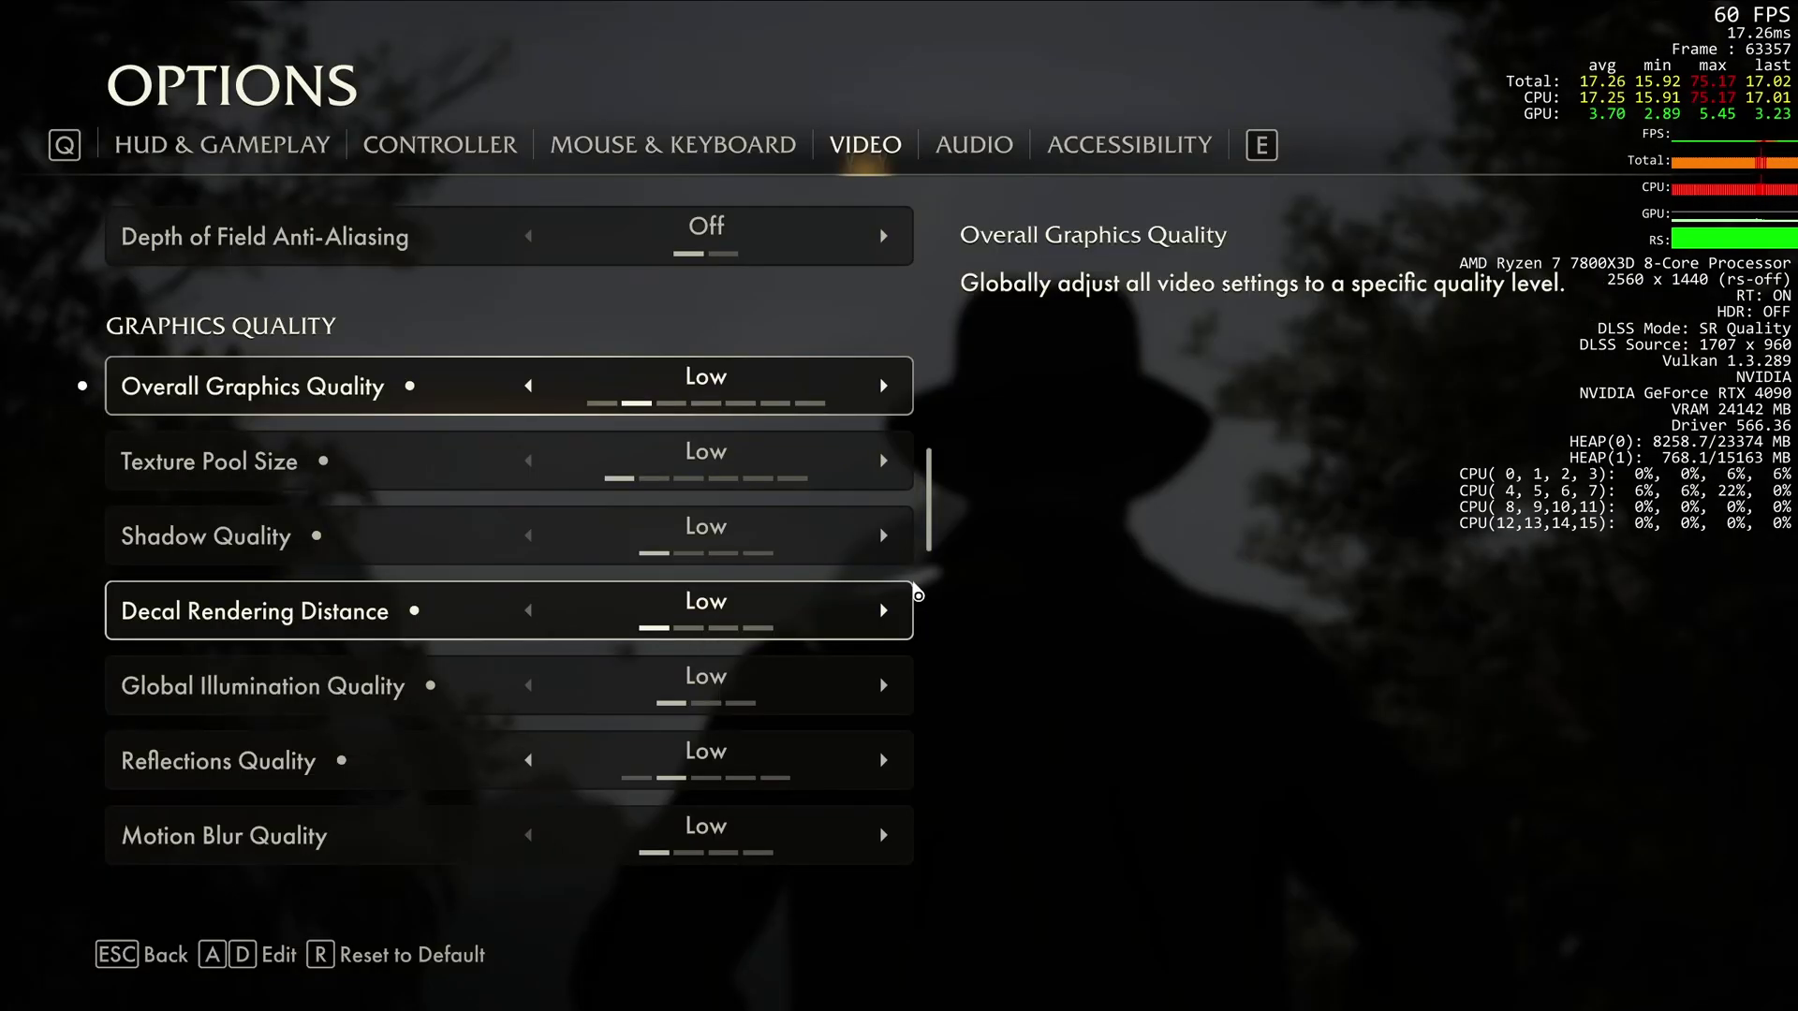
Step: Raise Texture Pool Size above the Low preset and set Texture Anisotropic Filtering Quality to Ultra
{"action": "left_click", "coordinate": [883, 461]}
{"action": "left_click", "coordinate": [883, 460]}
{"action": "left_click", "coordinate": [883, 461]}
{"action": "scroll", "coordinate": [880, 506], "scroll_direction": "down", "scroll_amount": 7}
{"action": "left_click", "coordinate": [883, 611]}
{"action": "left_click", "coordinate": [883, 611]}
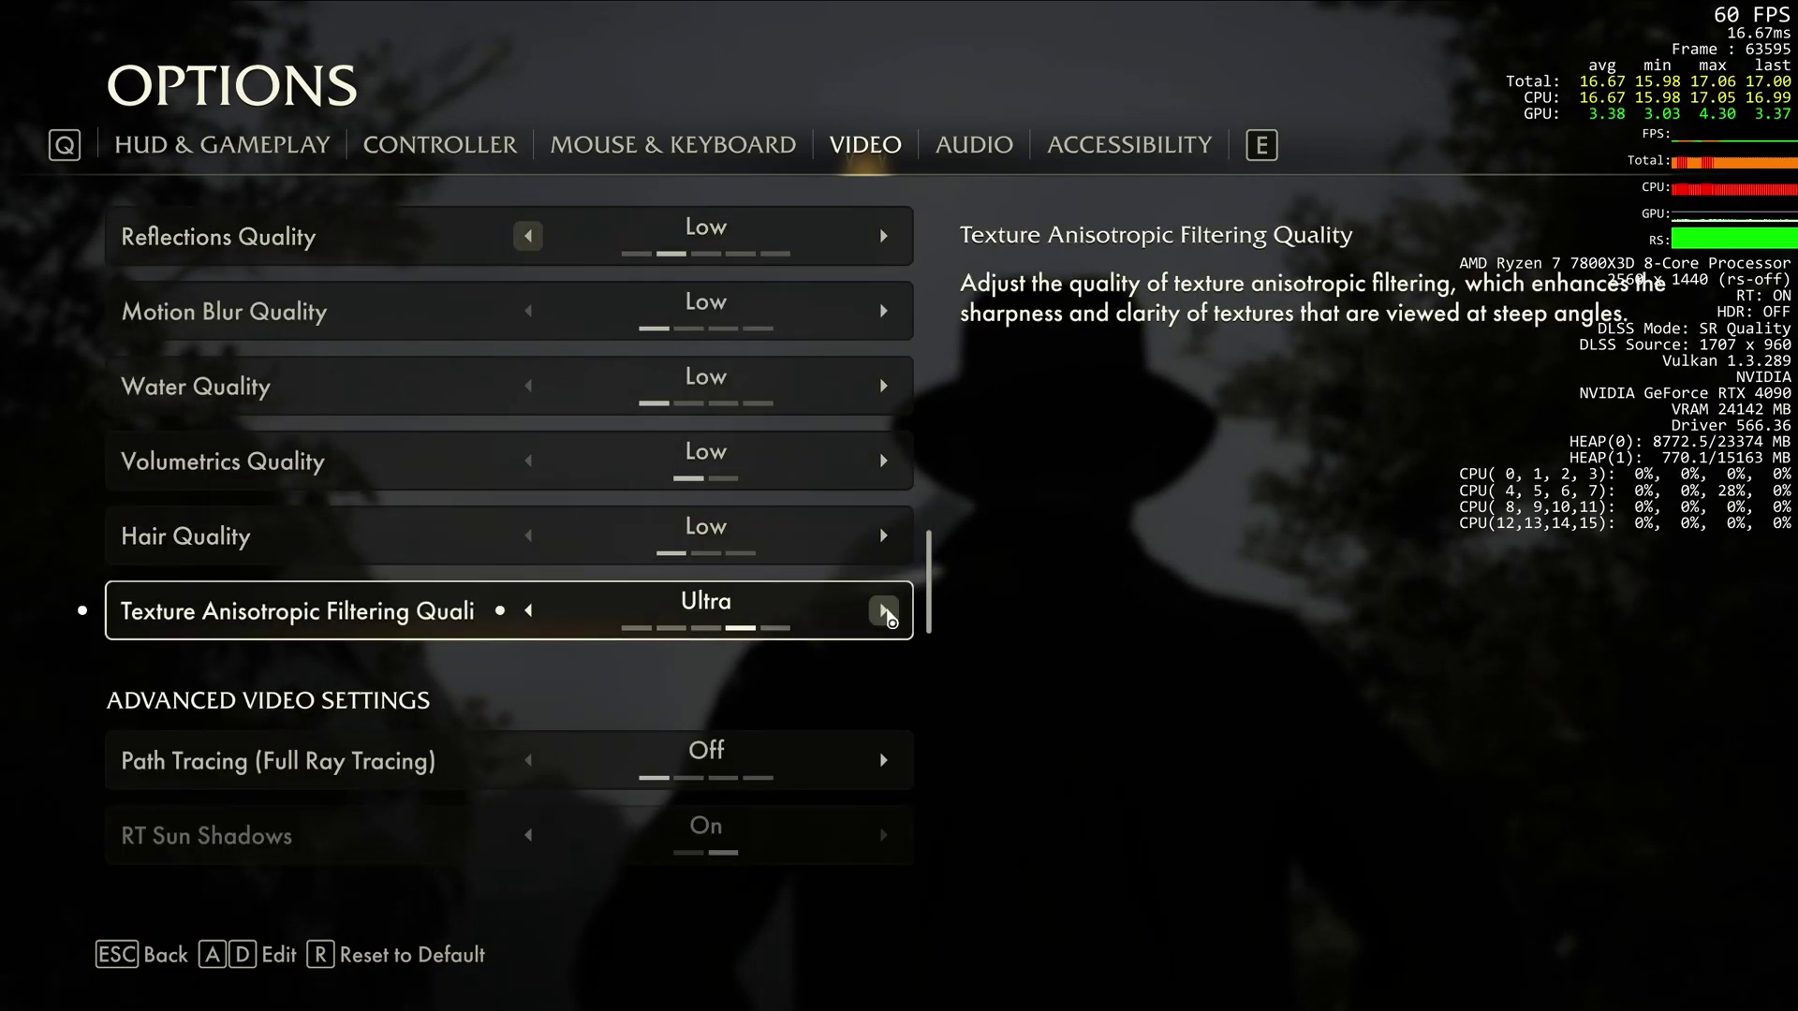
Step: Lower Vegetation Animation Quality to High in the advanced video settings
{"action": "scroll", "coordinate": [879, 614], "scroll_direction": "down", "scroll_amount": 4}
{"action": "scroll", "coordinate": [875, 614], "scroll_direction": "down", "scroll_amount": 1}
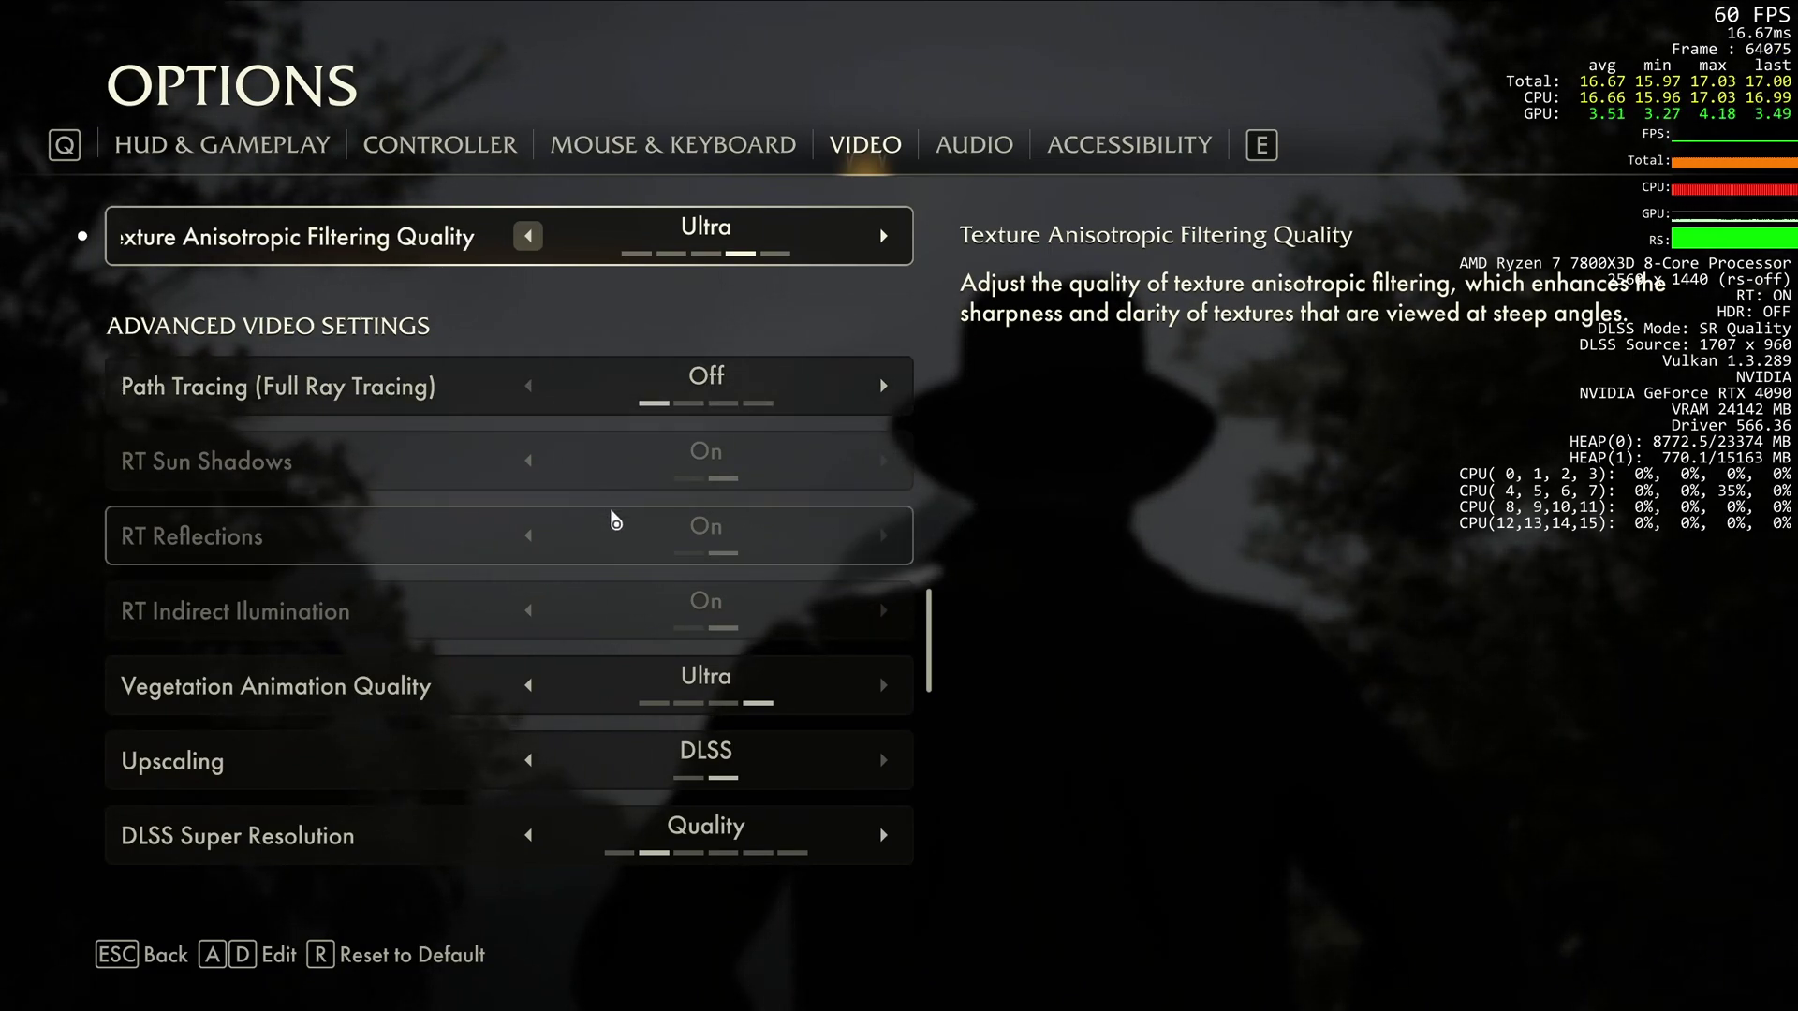
{"action": "scroll", "coordinate": [637, 587], "scroll_direction": "down", "scroll_amount": 1}
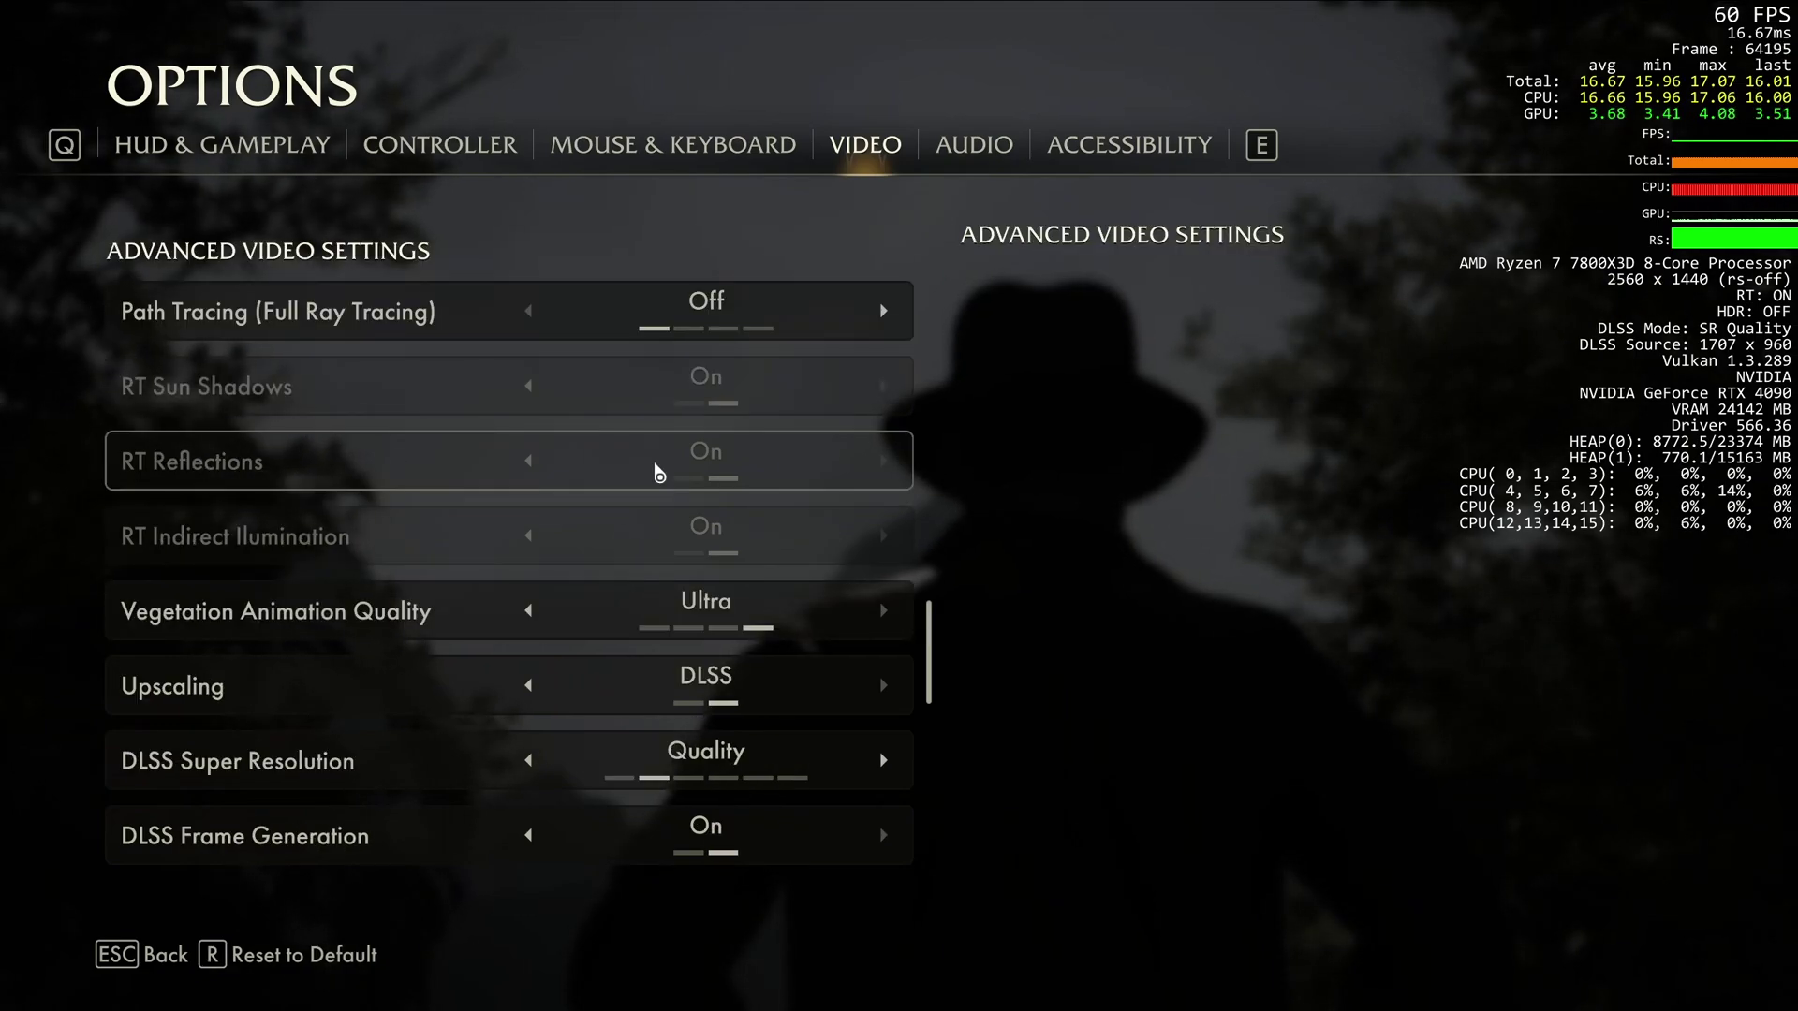
{"action": "scroll", "coordinate": [440, 487], "scroll_direction": "down", "scroll_amount": 2}
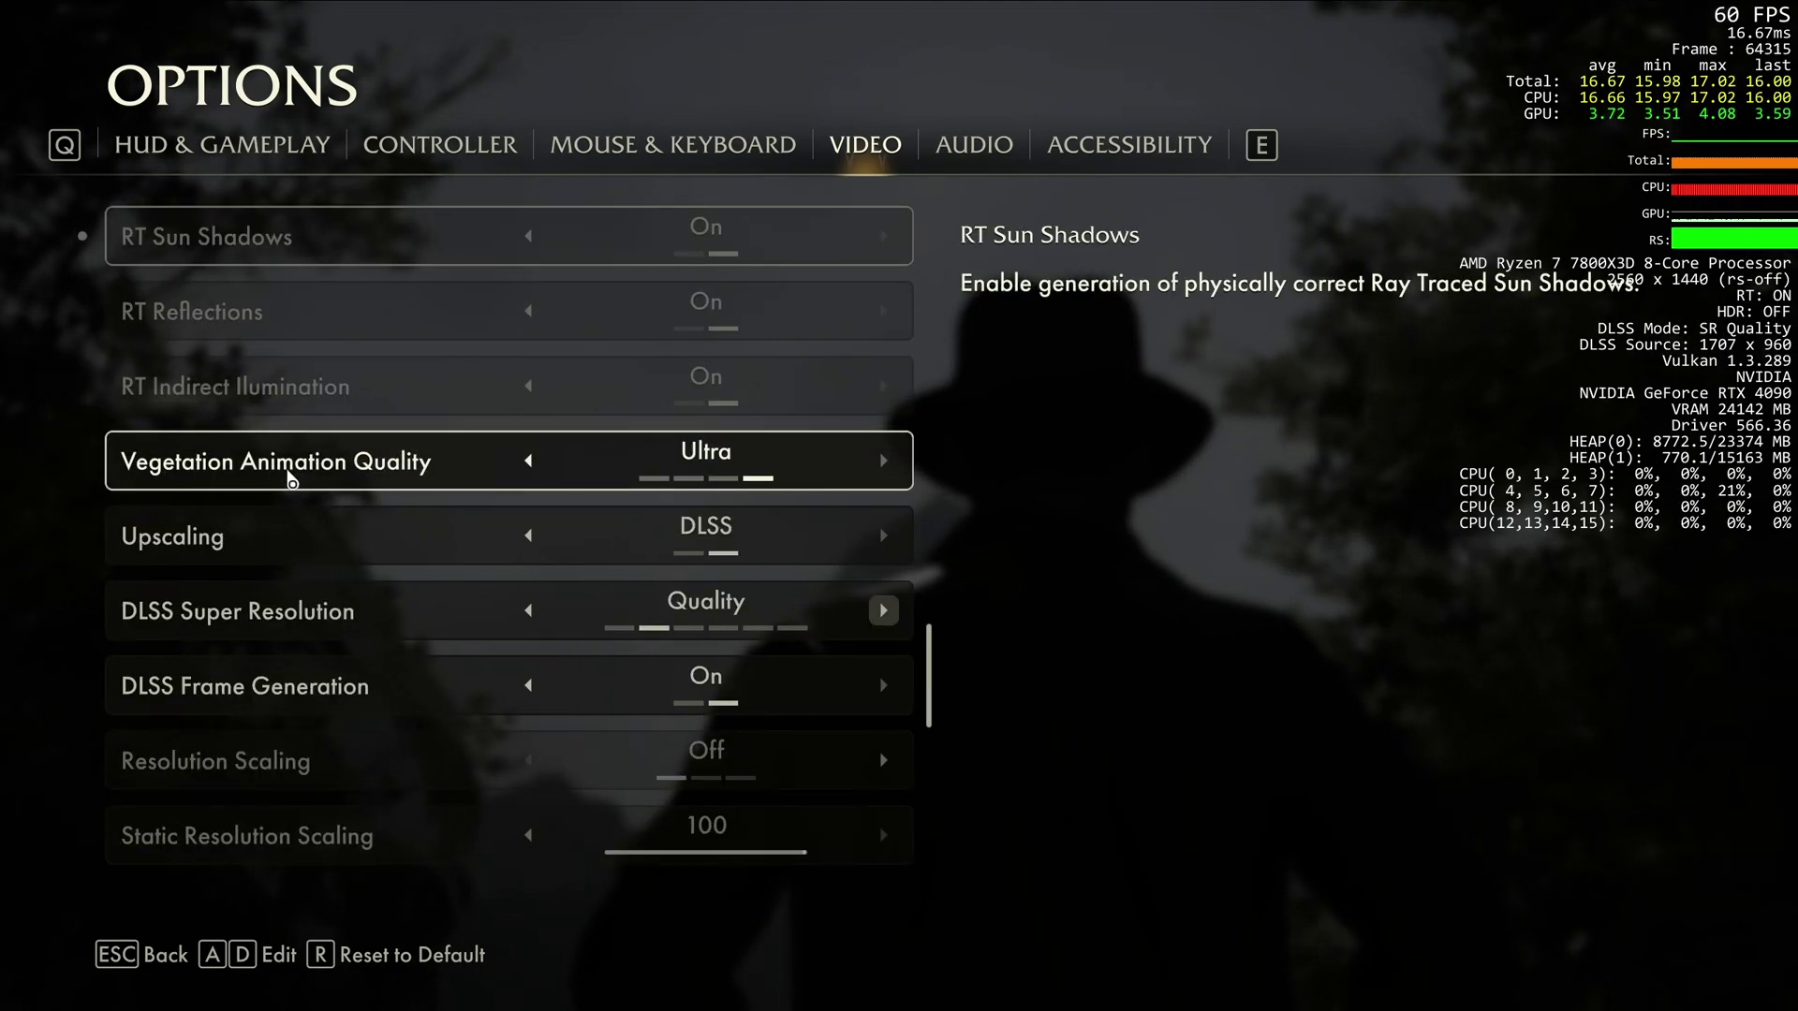
{"action": "left_click", "coordinate": [728, 475]}
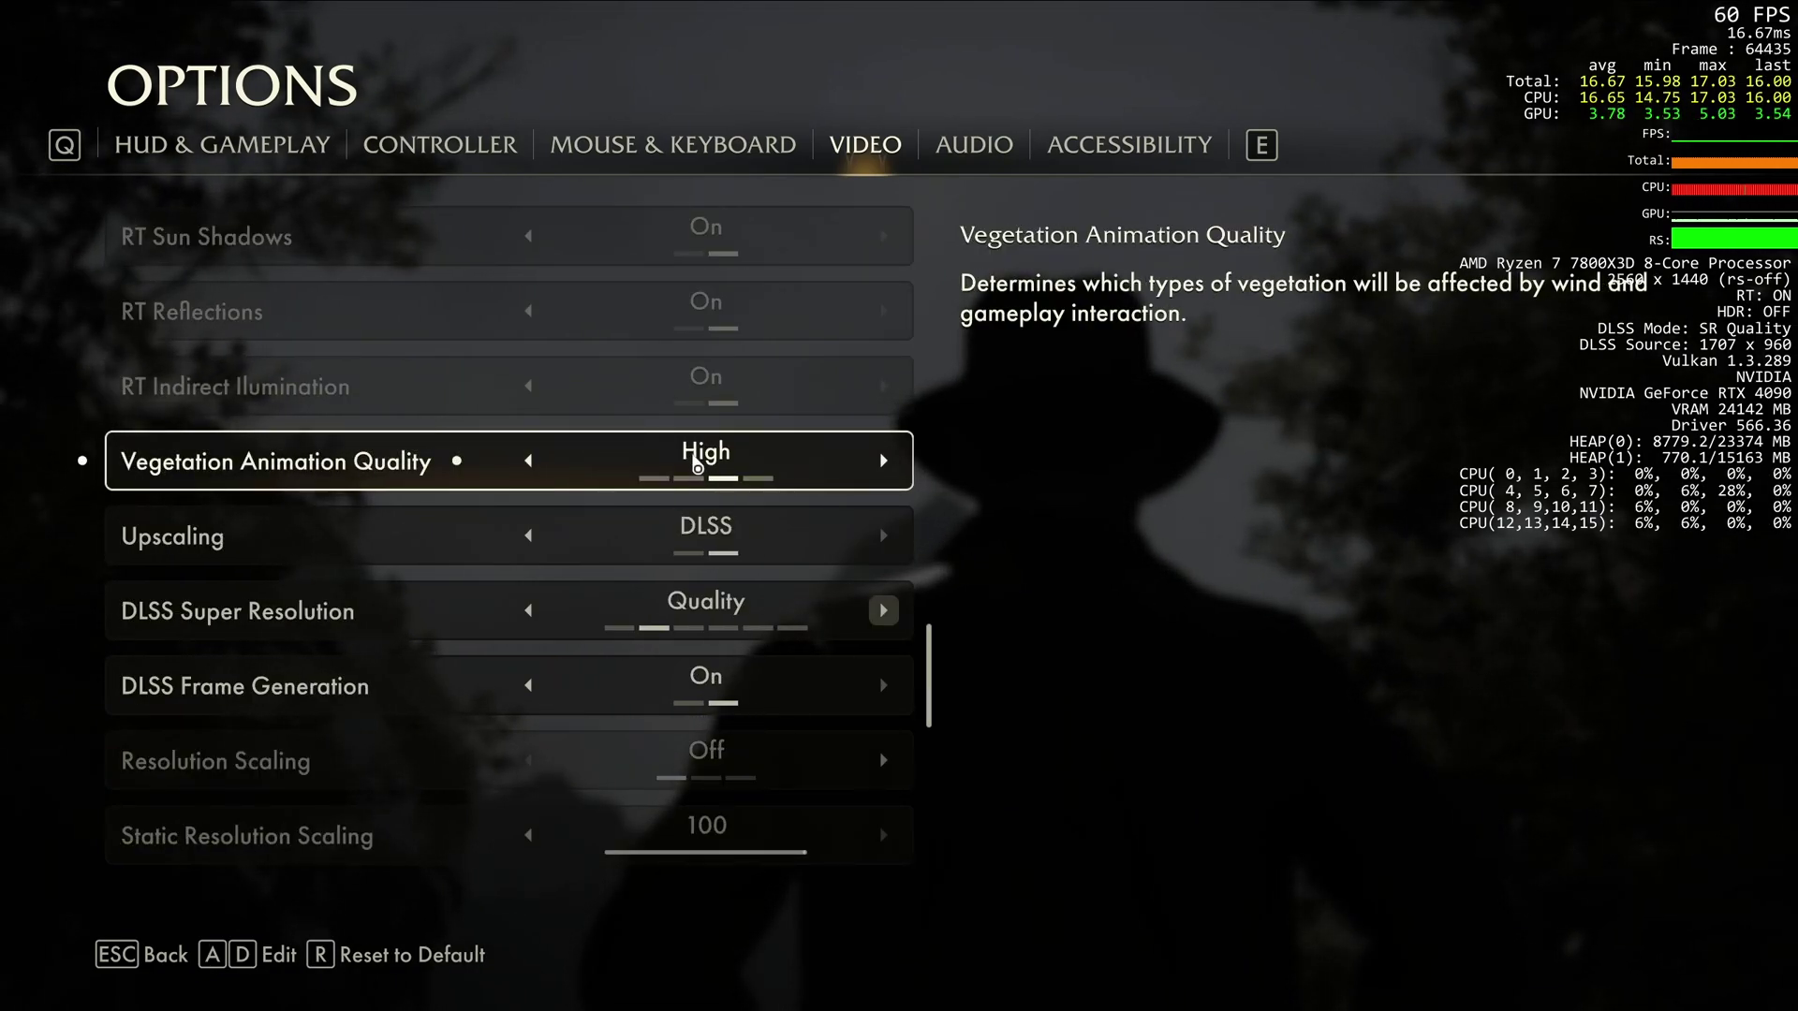
Step: Switch DLSS Super Resolution to DLAA
{"action": "scroll", "coordinate": [751, 468], "scroll_direction": "down", "scroll_amount": 1}
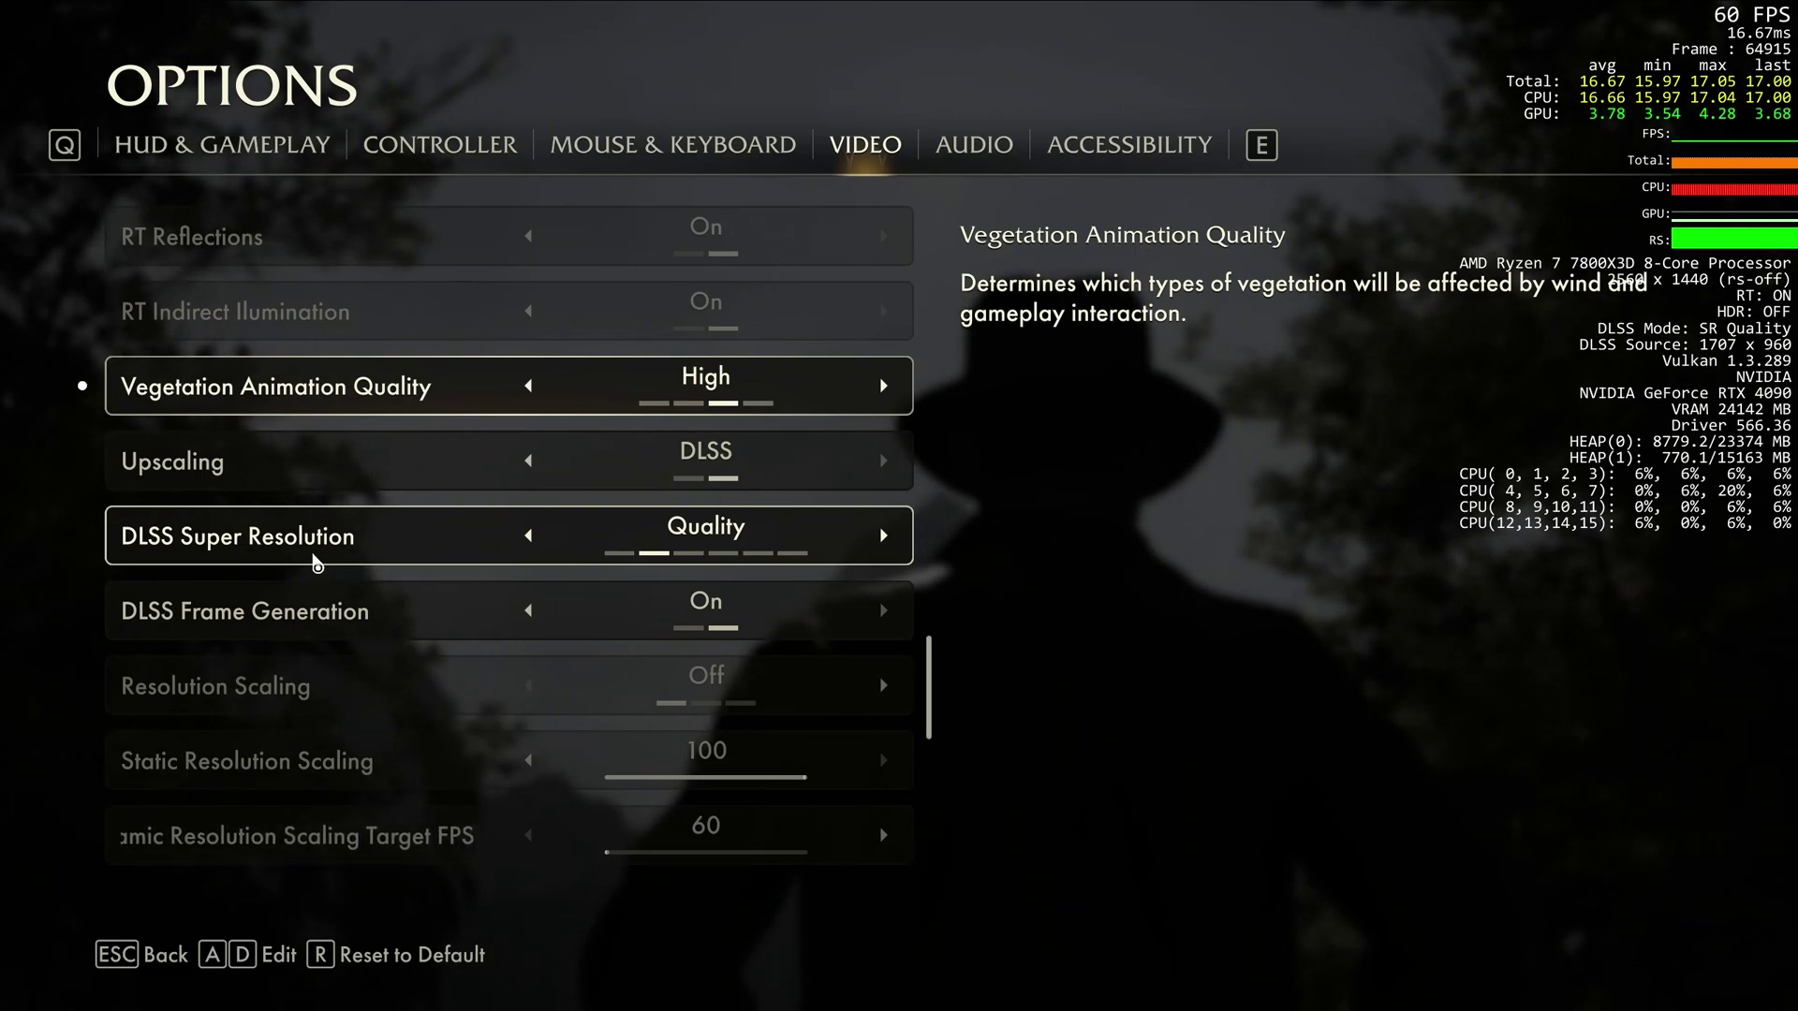
{"action": "scroll", "coordinate": [316, 562], "scroll_direction": "down", "scroll_amount": 1}
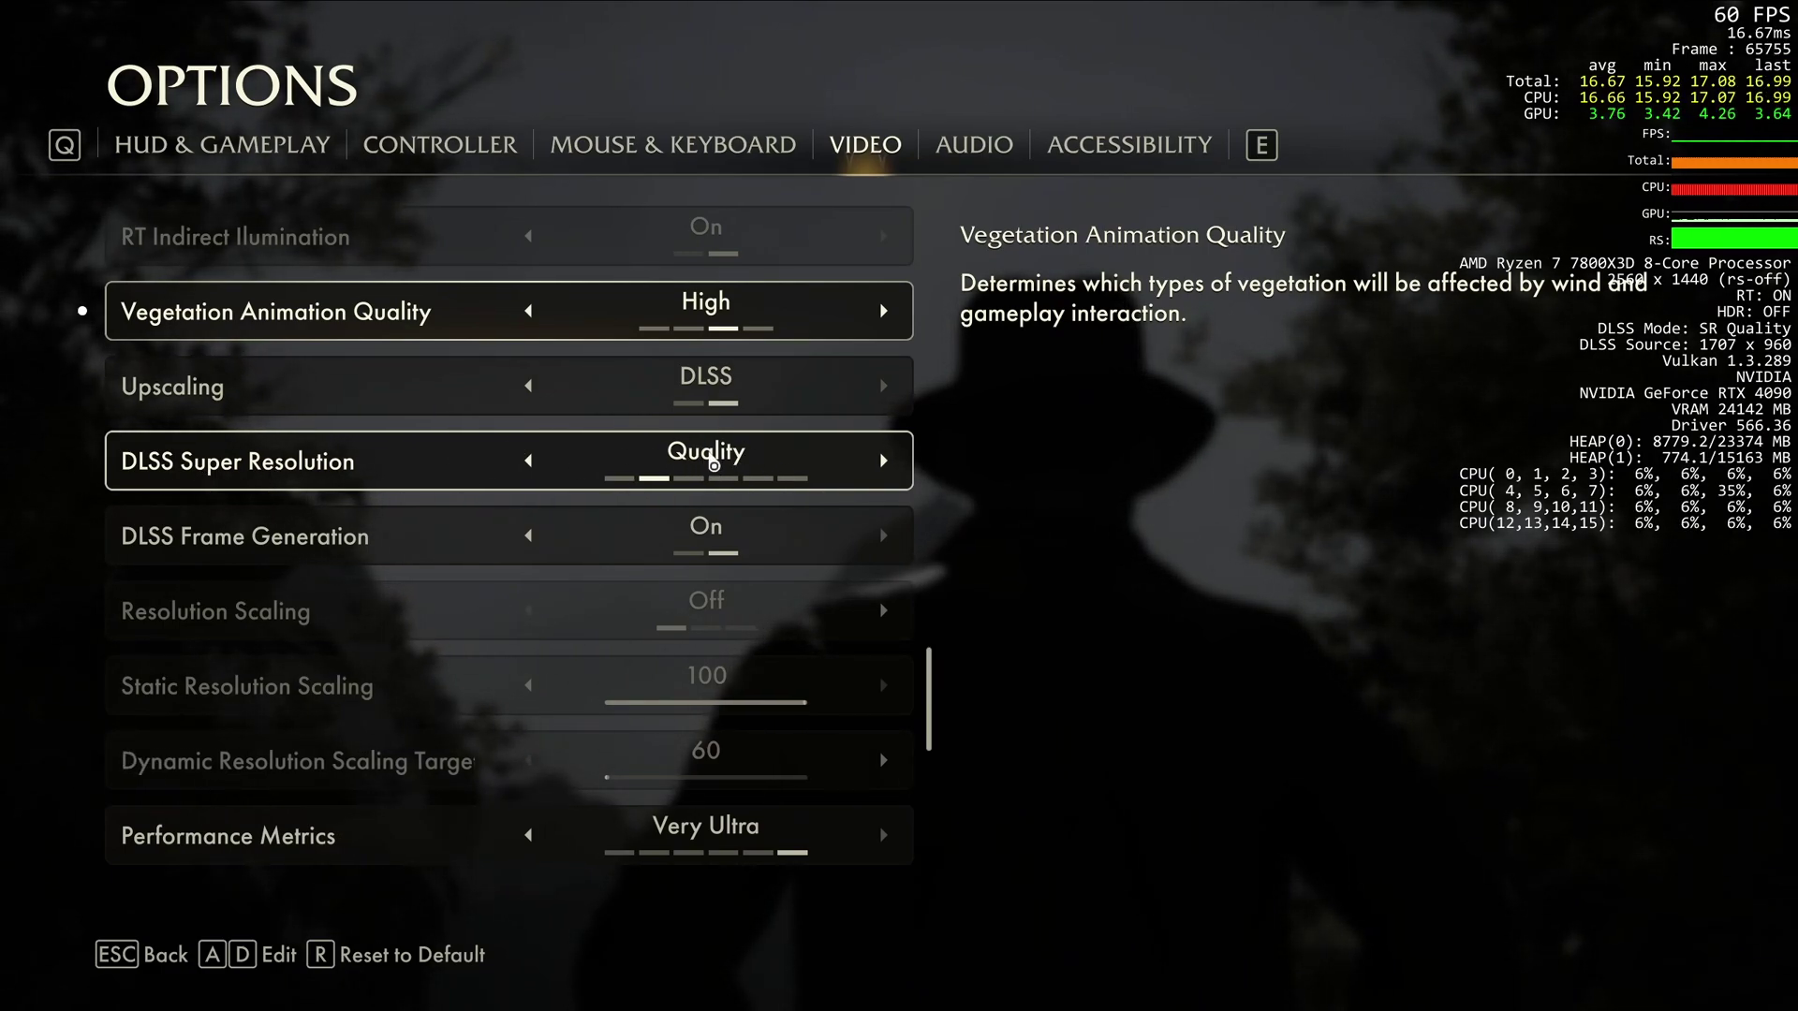
{"action": "left_click", "coordinate": [885, 469]}
{"action": "left_click", "coordinate": [885, 463]}
{"action": "left_click", "coordinate": [885, 463]}
{"action": "left_click", "coordinate": [885, 463]}
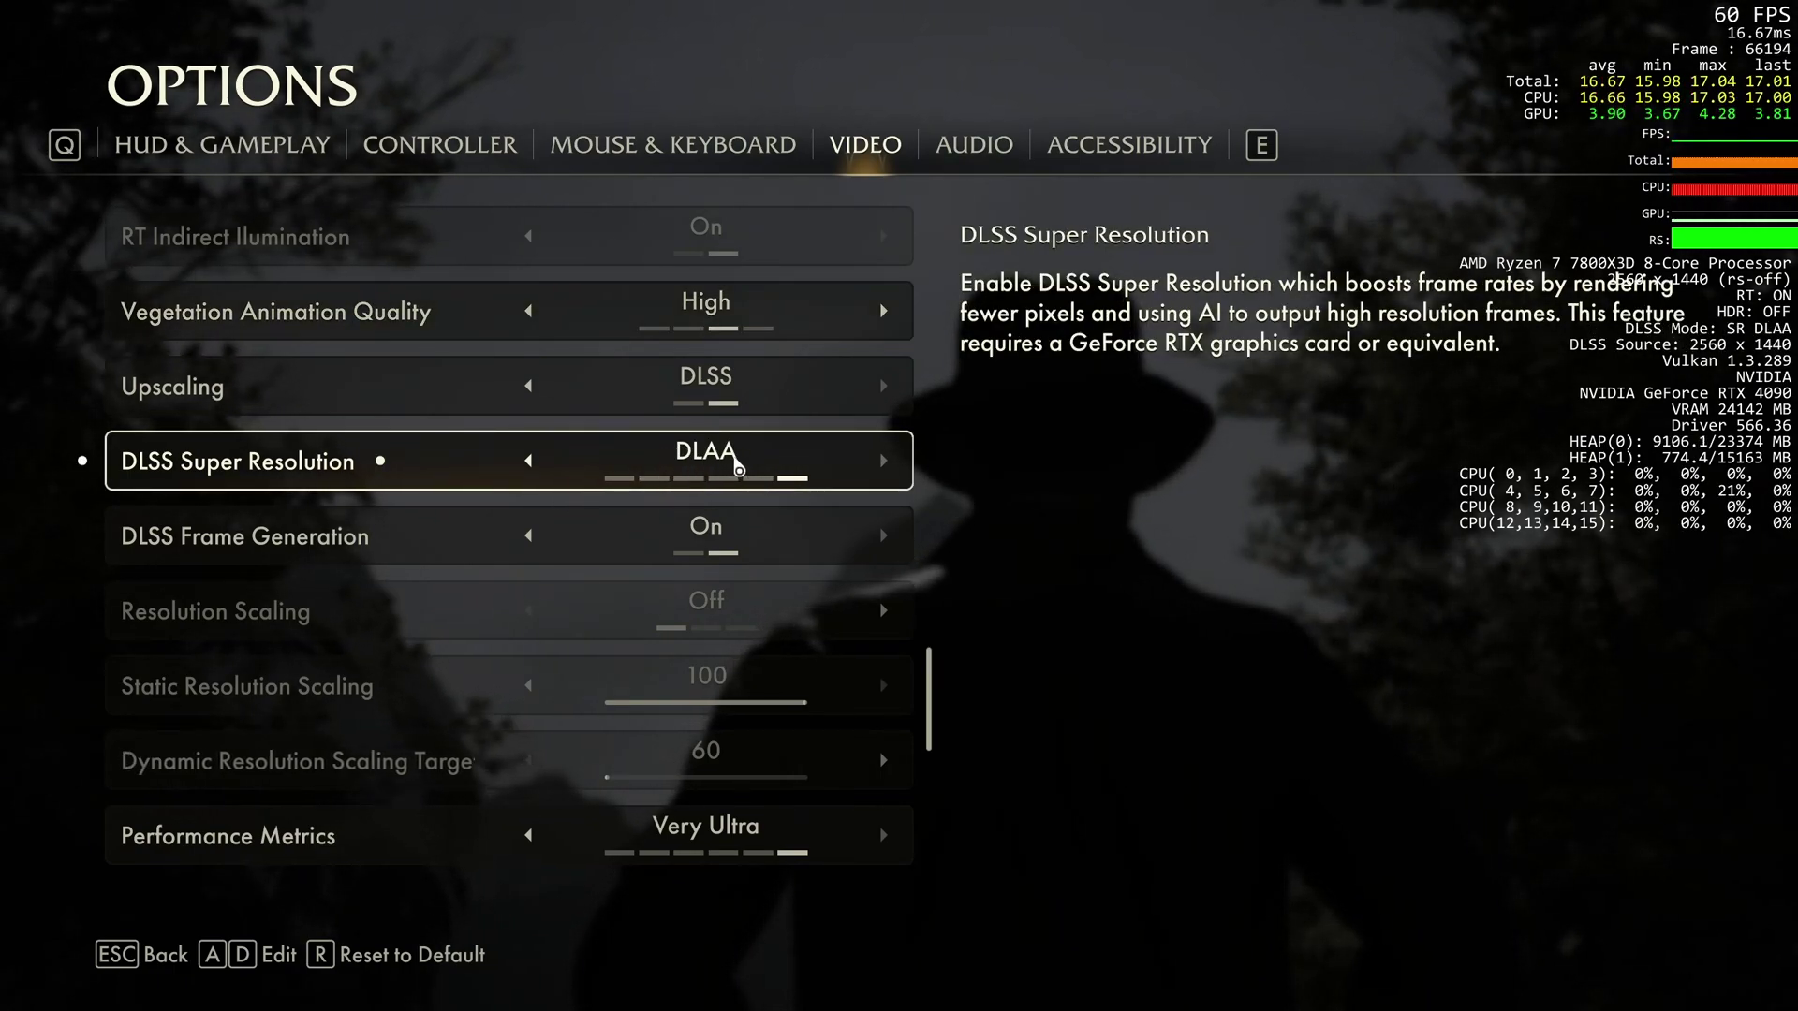
Step: Return DLSS Super Resolution to Quality
{"action": "left_click", "coordinate": [530, 463]}
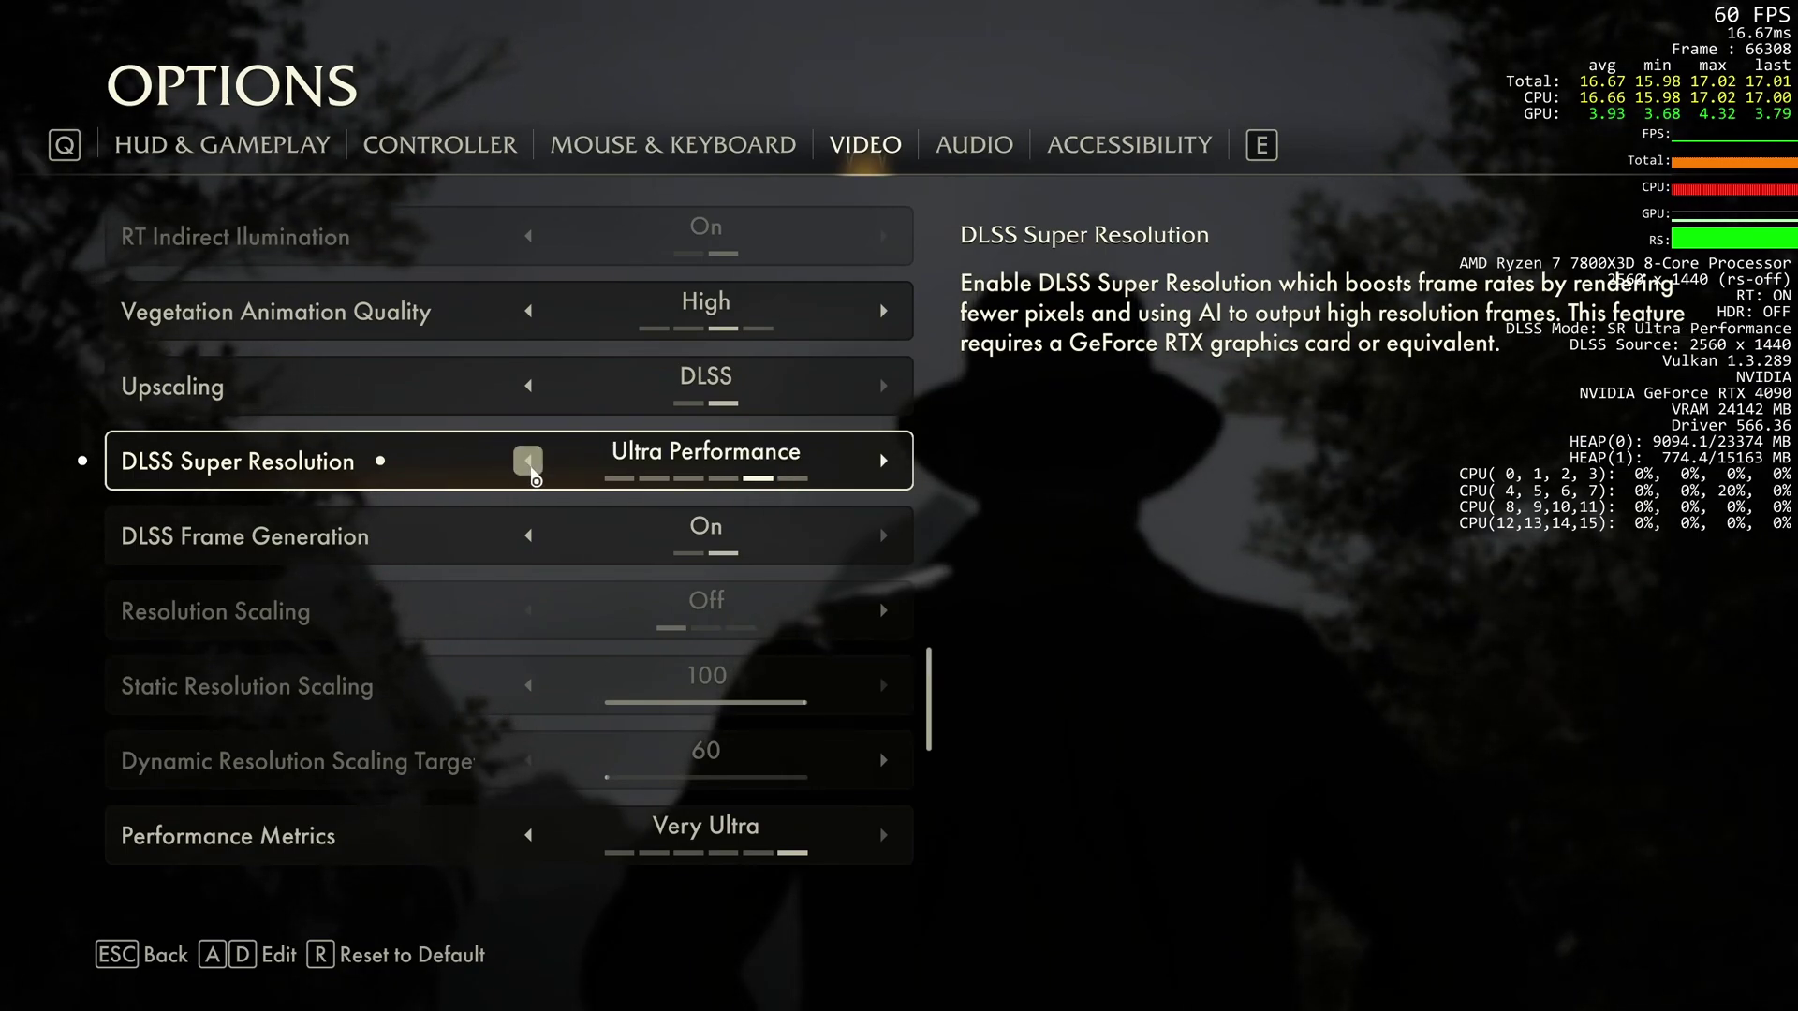
{"action": "left_click", "coordinate": [529, 462]}
{"action": "left_click", "coordinate": [529, 462]}
{"action": "left_click", "coordinate": [529, 463]}
Step: Reduce Performance Metrics to Low so that only the frame rate is displayed
{"action": "scroll", "coordinate": [530, 538], "scroll_direction": "down", "scroll_amount": 1}
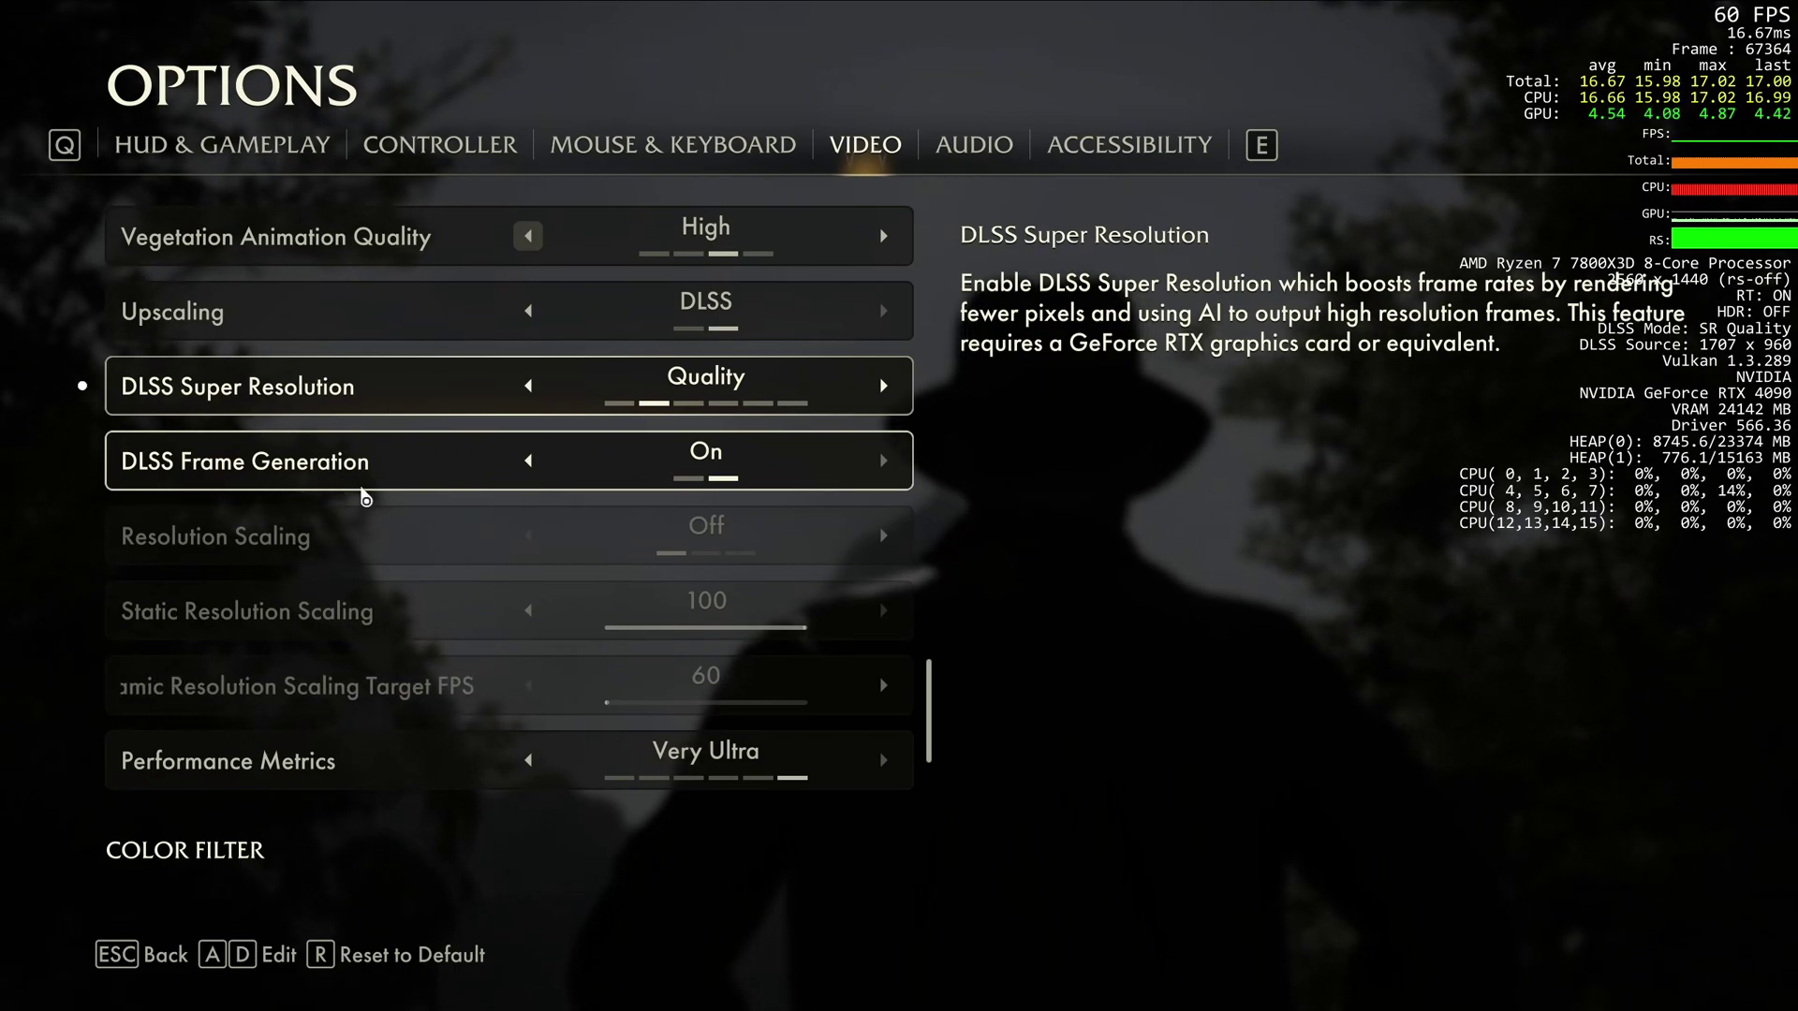
{"action": "scroll", "coordinate": [517, 549], "scroll_direction": "down", "scroll_amount": 2}
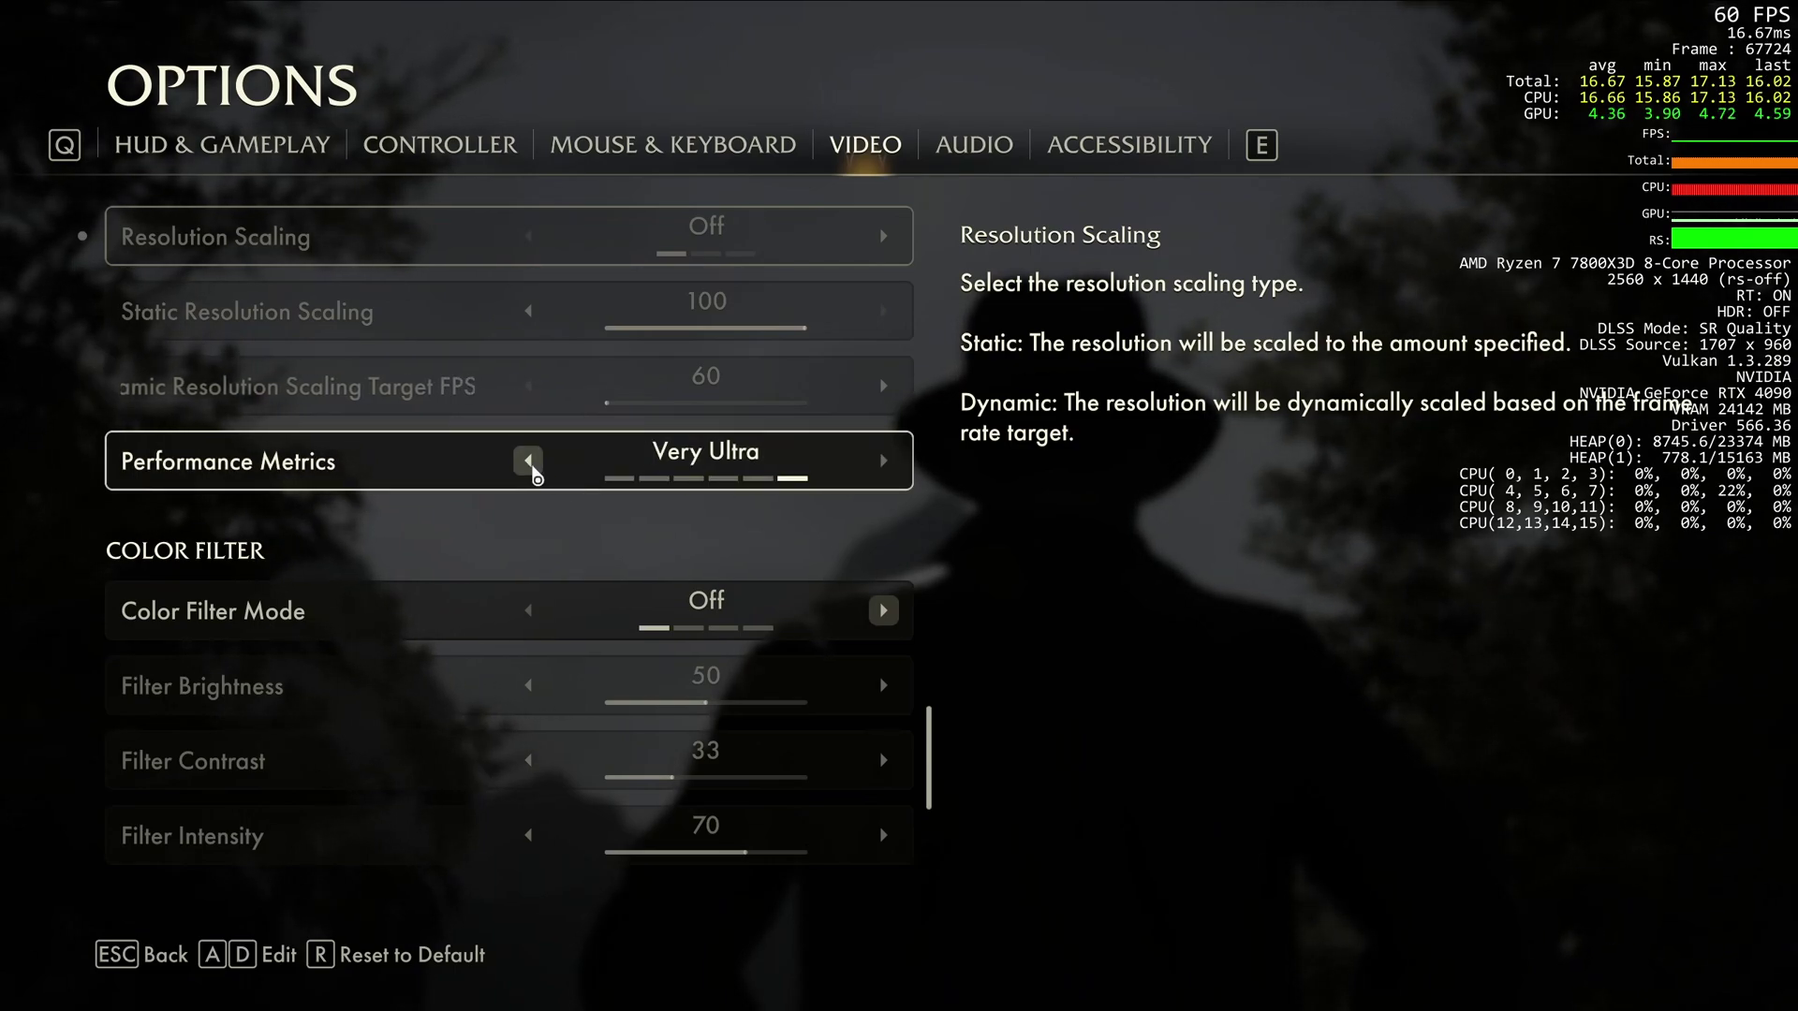
{"action": "left_click", "coordinate": [535, 473]}
{"action": "left_click", "coordinate": [536, 473]}
{"action": "left_click", "coordinate": [536, 473]}
{"action": "left_click", "coordinate": [536, 473]}
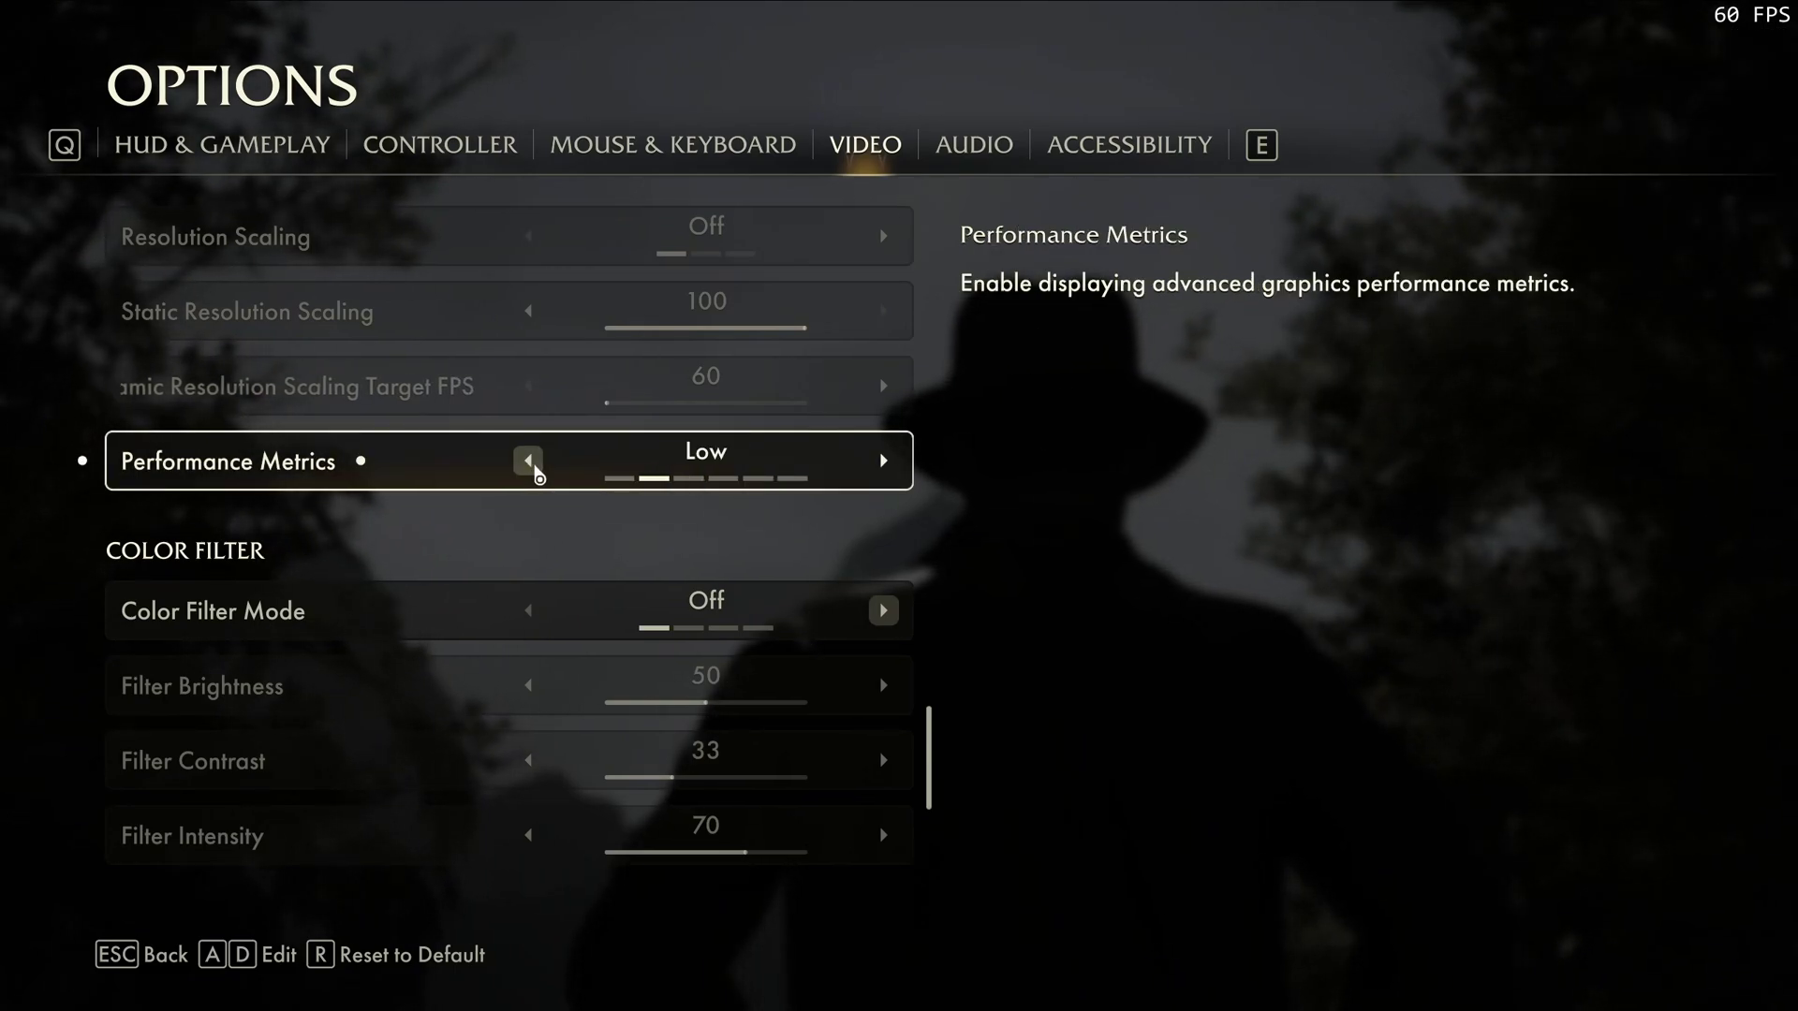
{"action": "left_click", "coordinate": [536, 473]}
{"action": "left_click", "coordinate": [883, 463]}
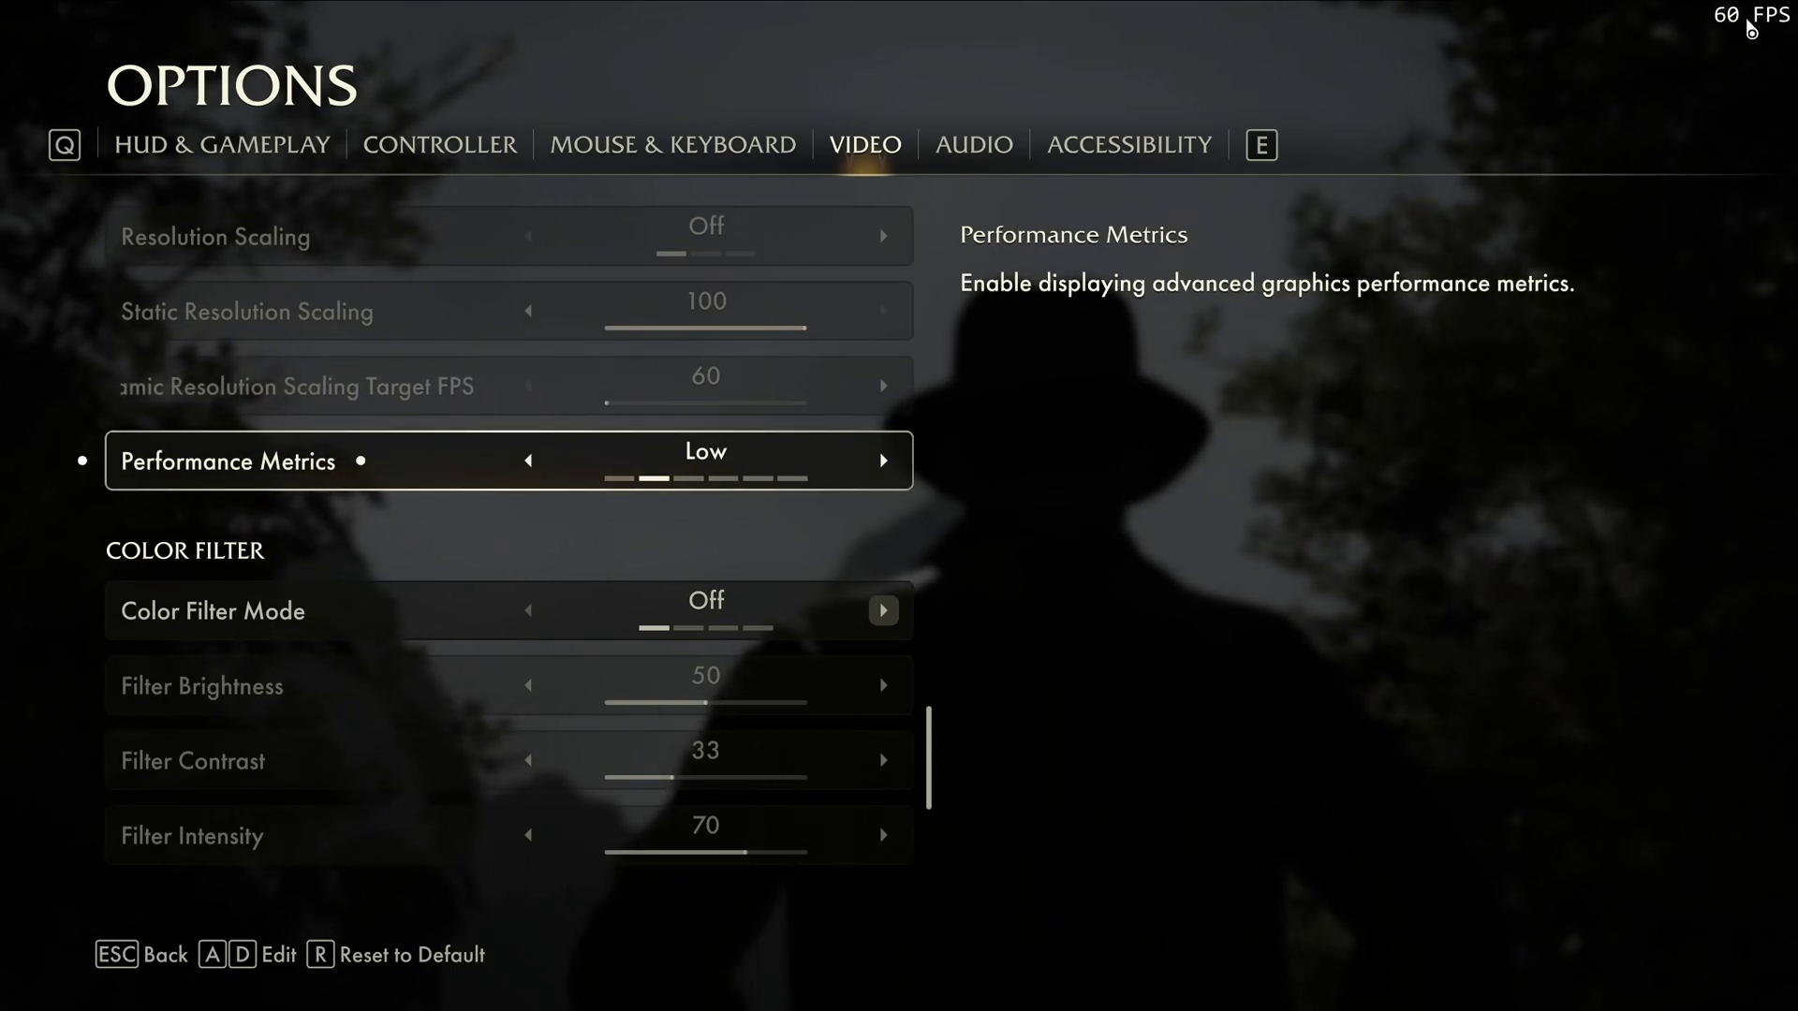
Step: Review the Color Filter and High Contrast Effect settings, and go back to the Screen Setup section
{"action": "scroll", "coordinate": [796, 556], "scroll_direction": "down", "scroll_amount": 3}
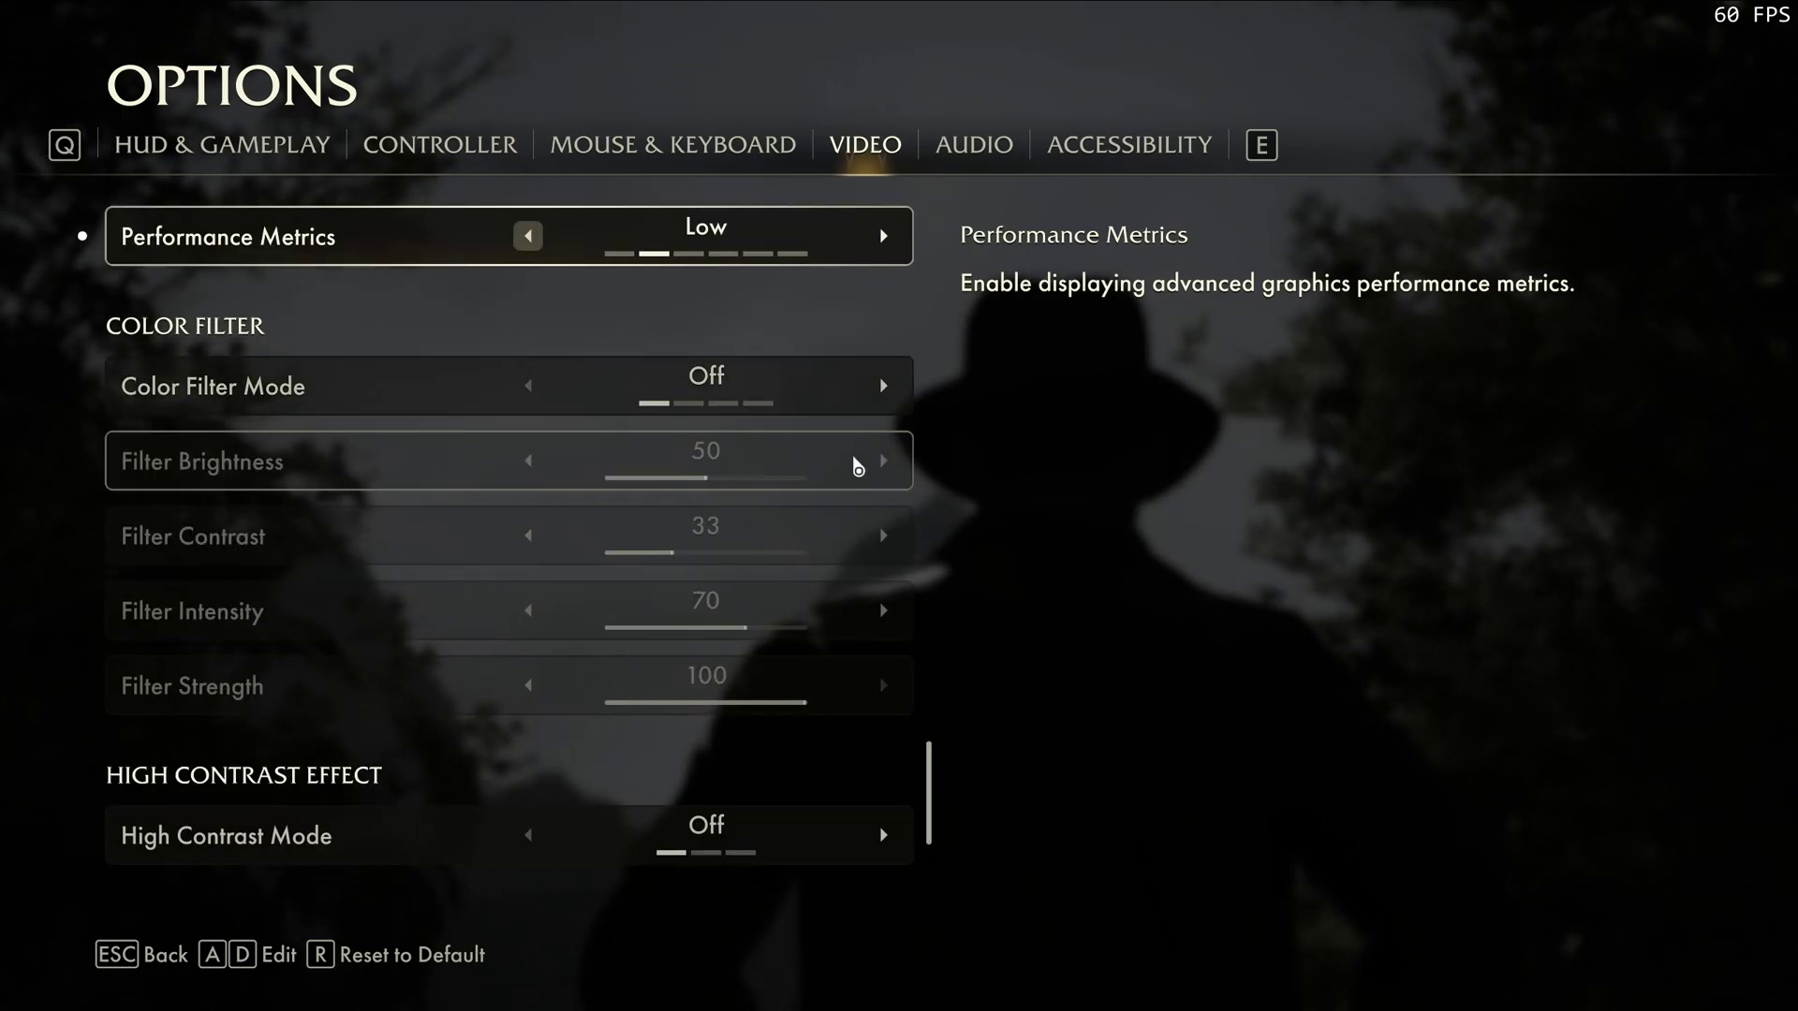
{"action": "scroll", "coordinate": [783, 437], "scroll_direction": "down", "scroll_amount": 1}
{"action": "left_click", "coordinate": [814, 411]}
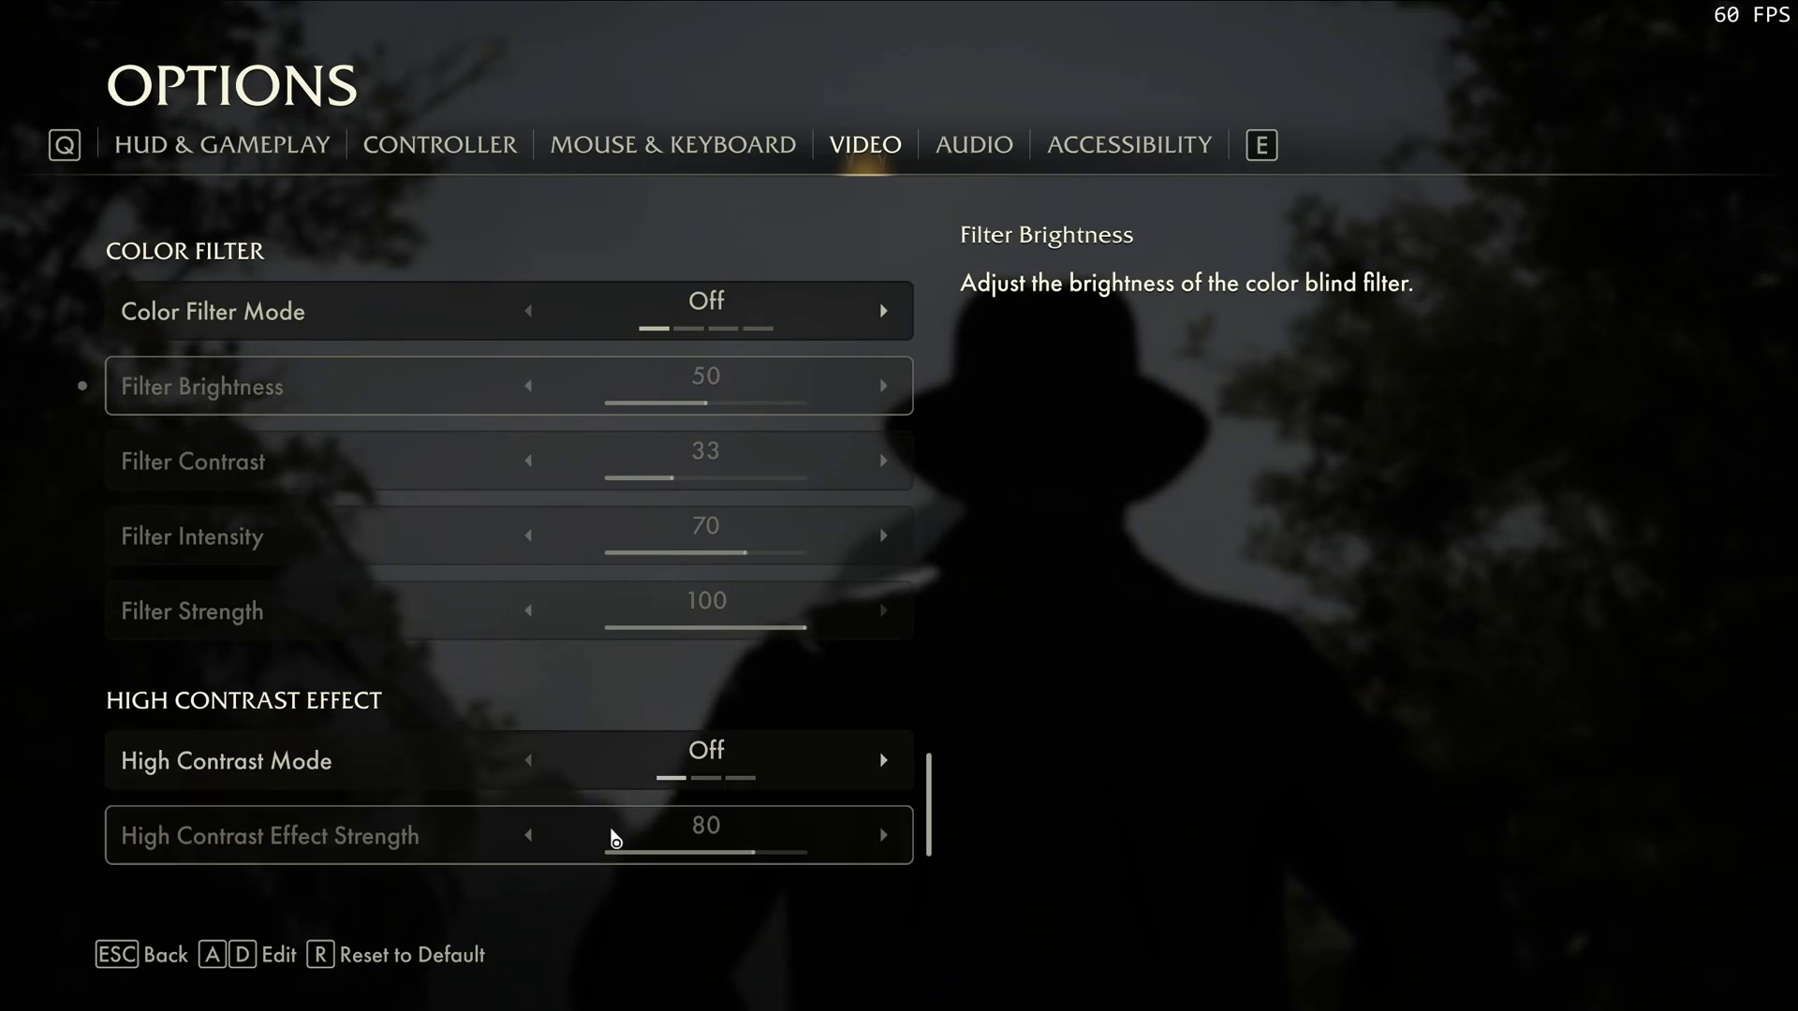
{"action": "scroll", "coordinate": [617, 821], "scroll_direction": "up", "scroll_amount": 20}
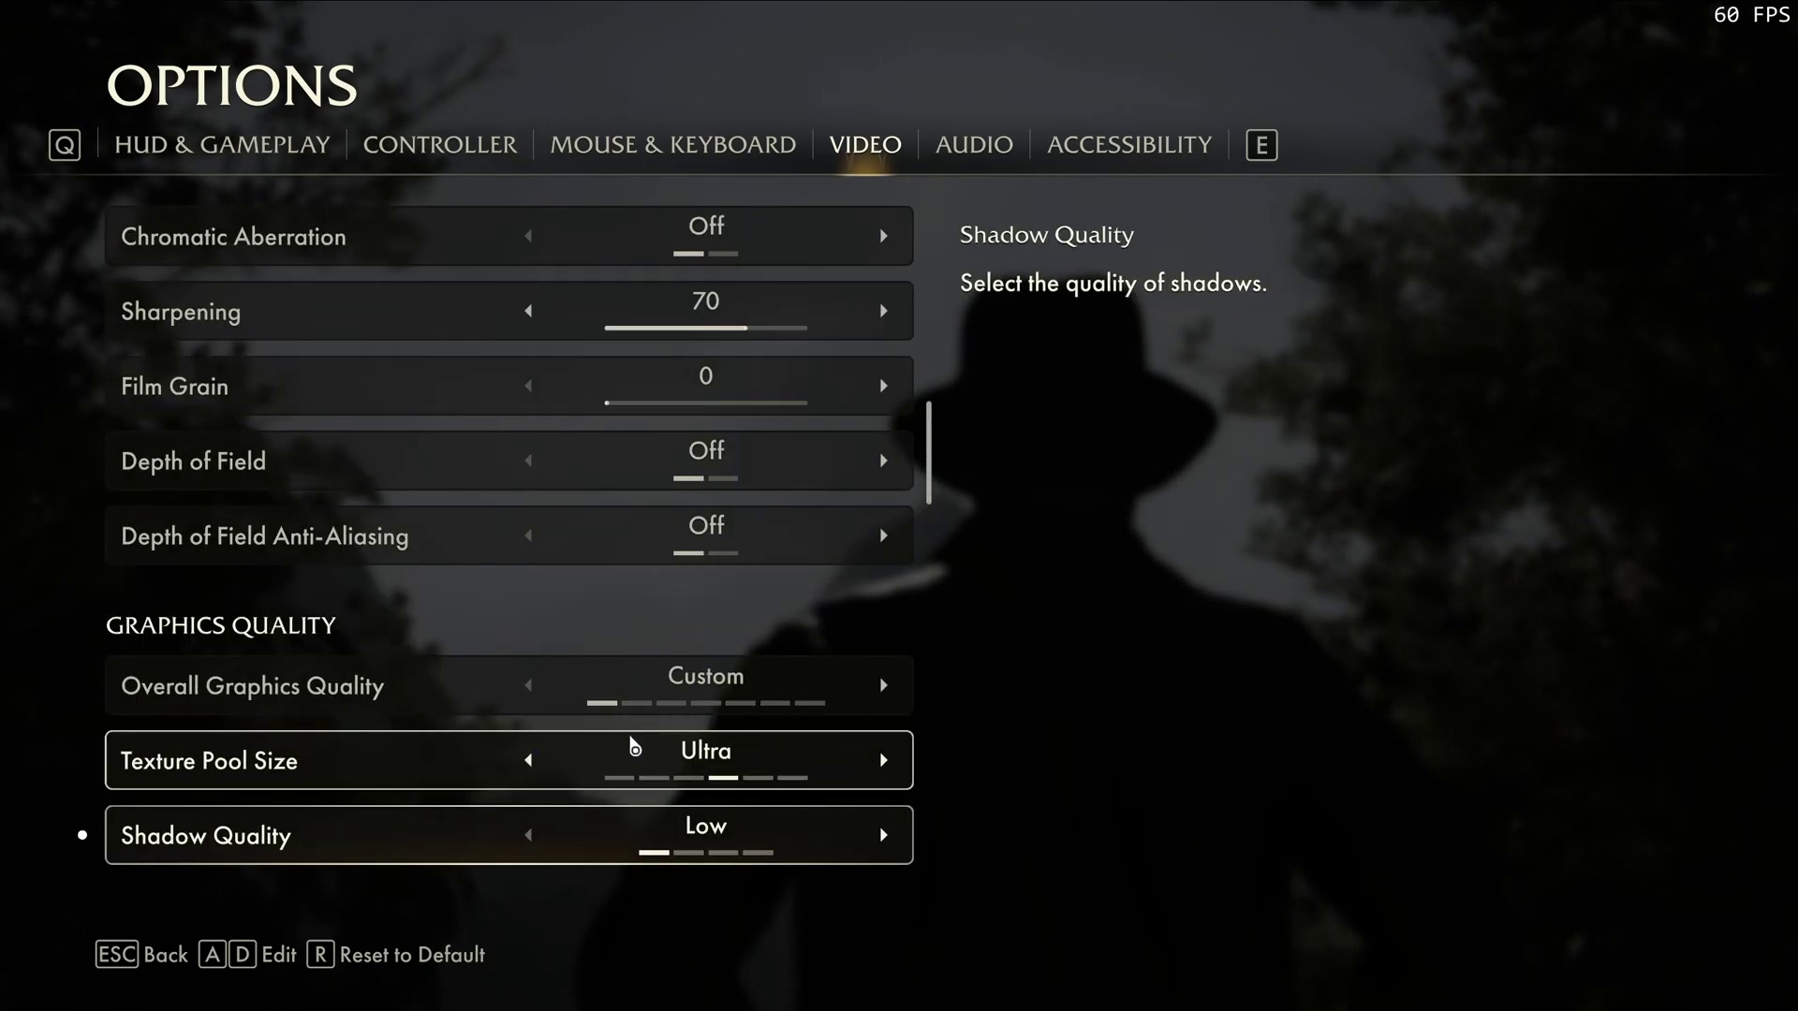
{"action": "scroll", "coordinate": [634, 747], "scroll_direction": "up", "scroll_amount": 15}
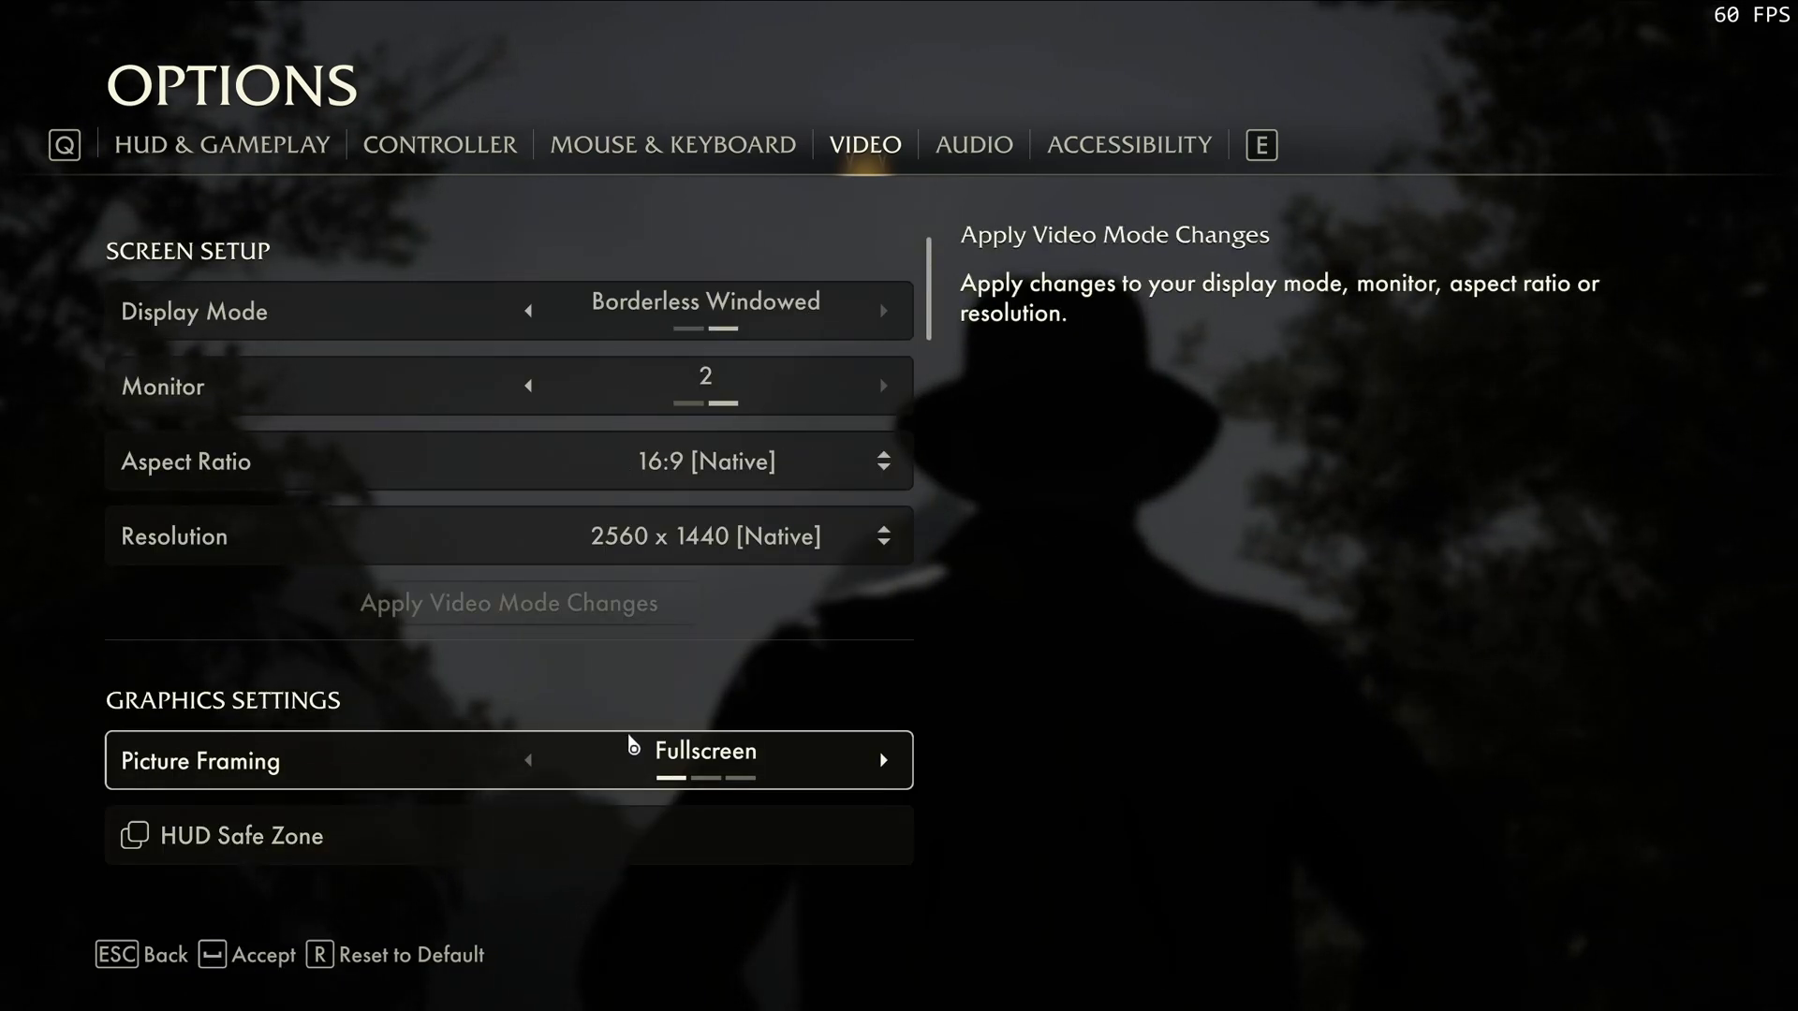